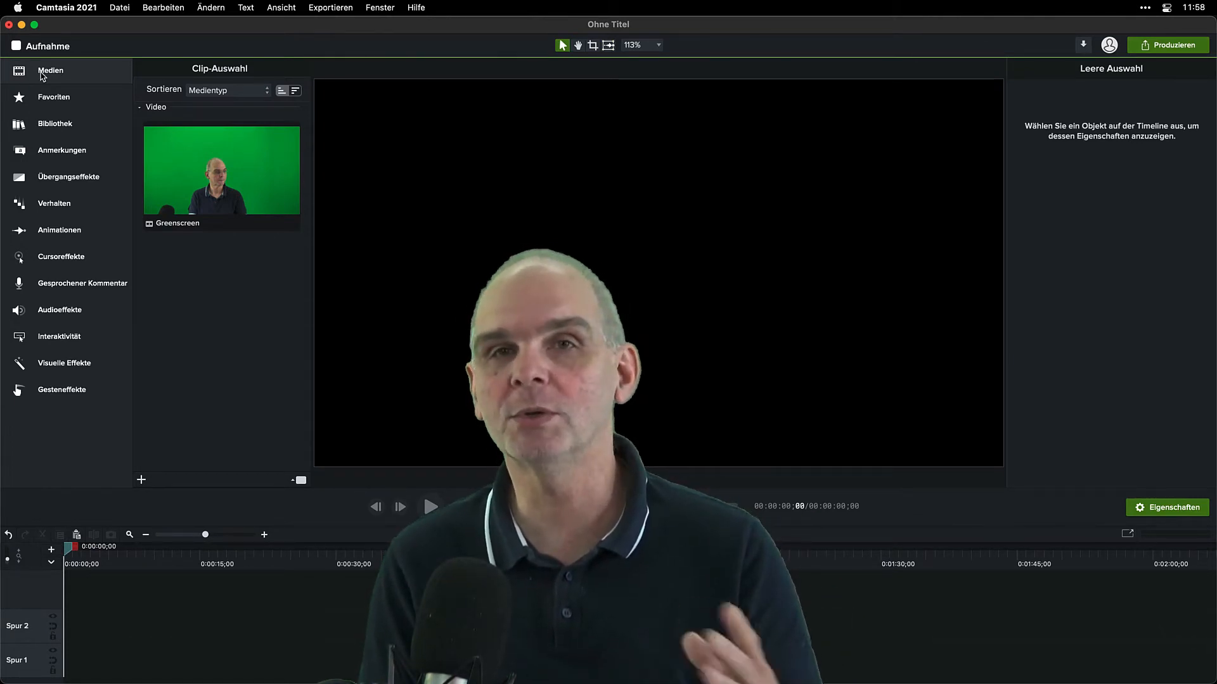
Place the Greenscreen video at the start of the Spur 2 track and set the playhead to 0:00:01;00.
key(super)
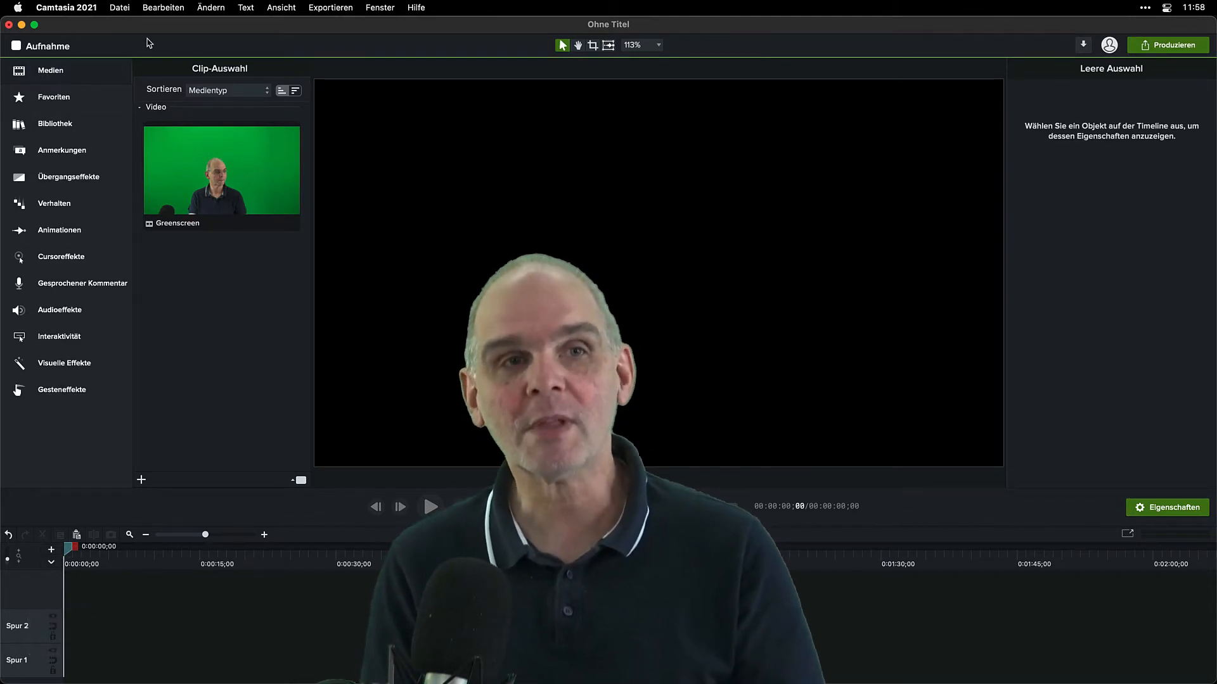
drag(219, 159, 68, 639)
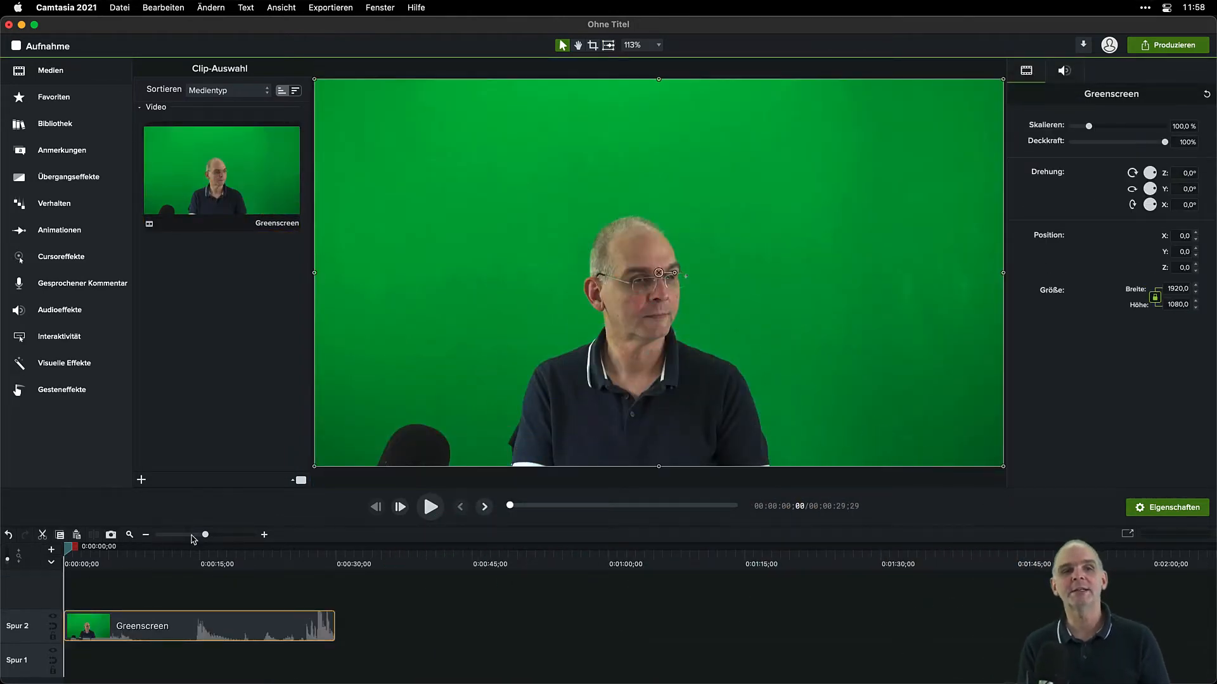
mouse_move(68, 555)
mouse_down()
mouse_move(109, 556)
mouse_move(76, 555)
mouse_up()
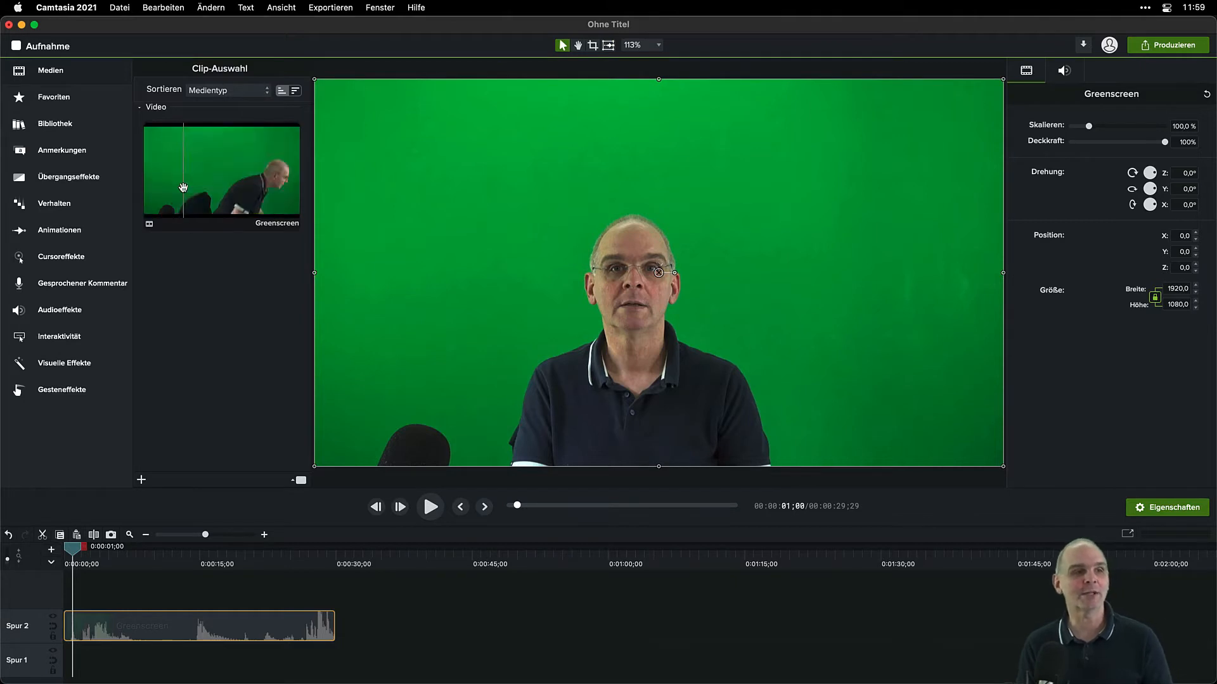
Apply the Farbe entfernen effect to the Greenscreen clip, using green sampled from the background beside the man and a tolerance of 22%.
click(70, 98)
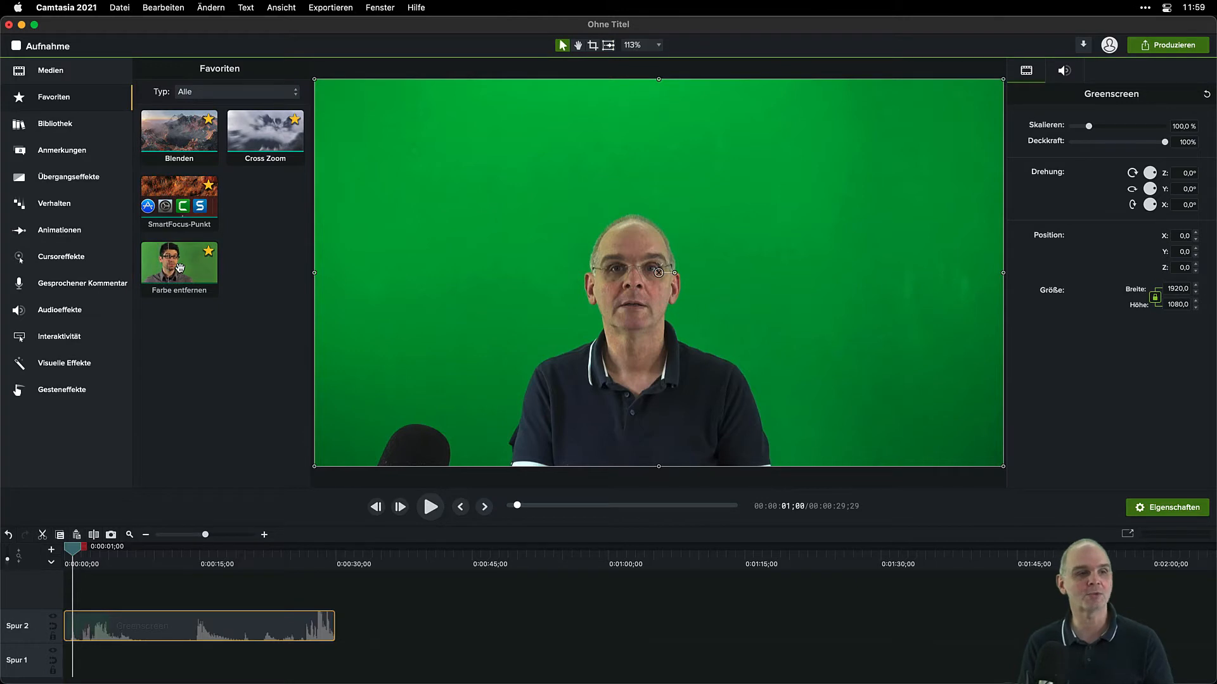
drag(177, 272, 168, 632)
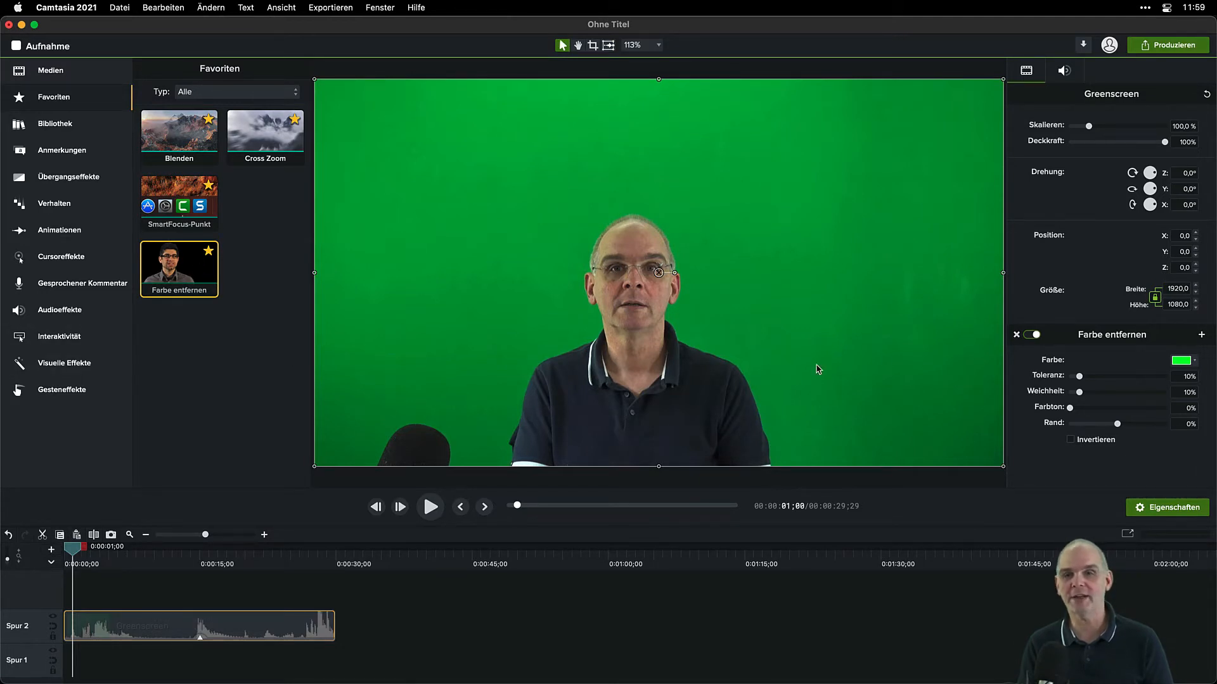
click(1180, 362)
click(1189, 395)
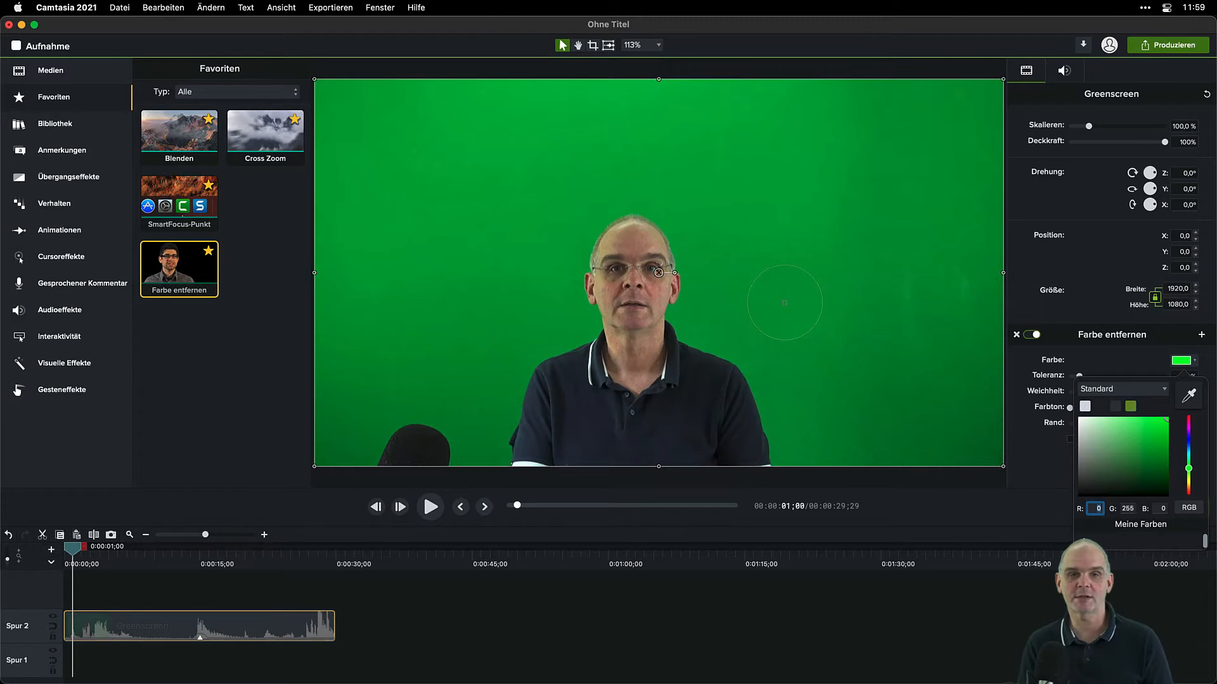
click(785, 303)
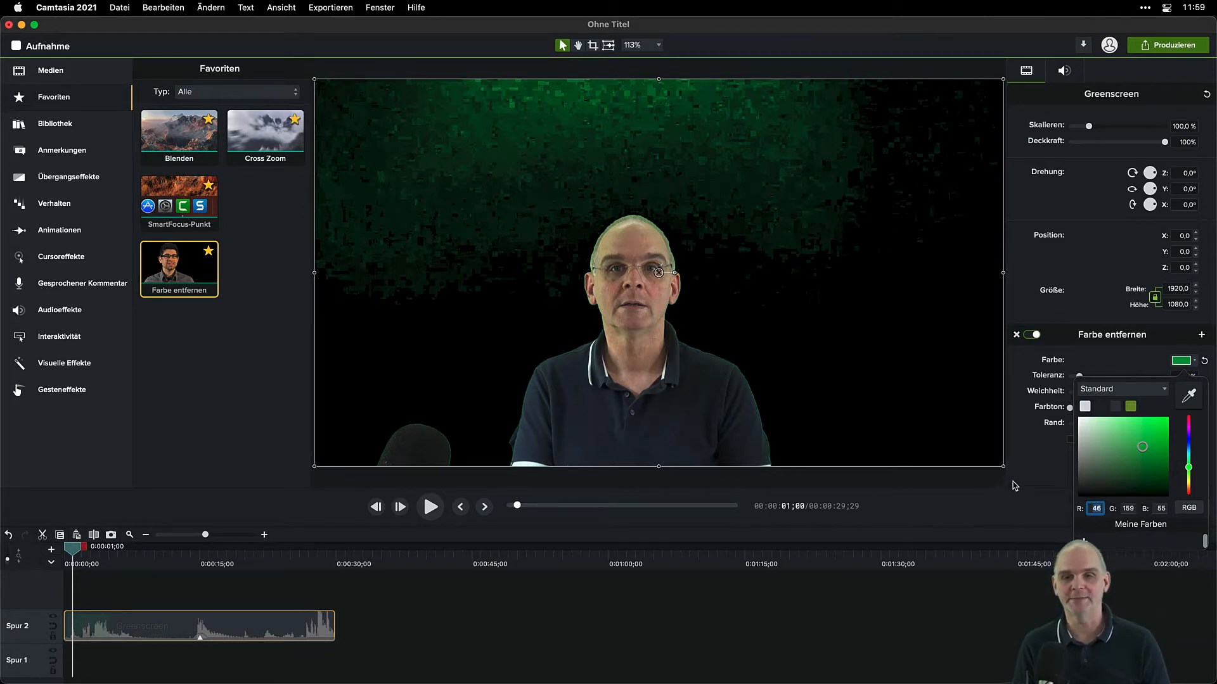
click(1031, 489)
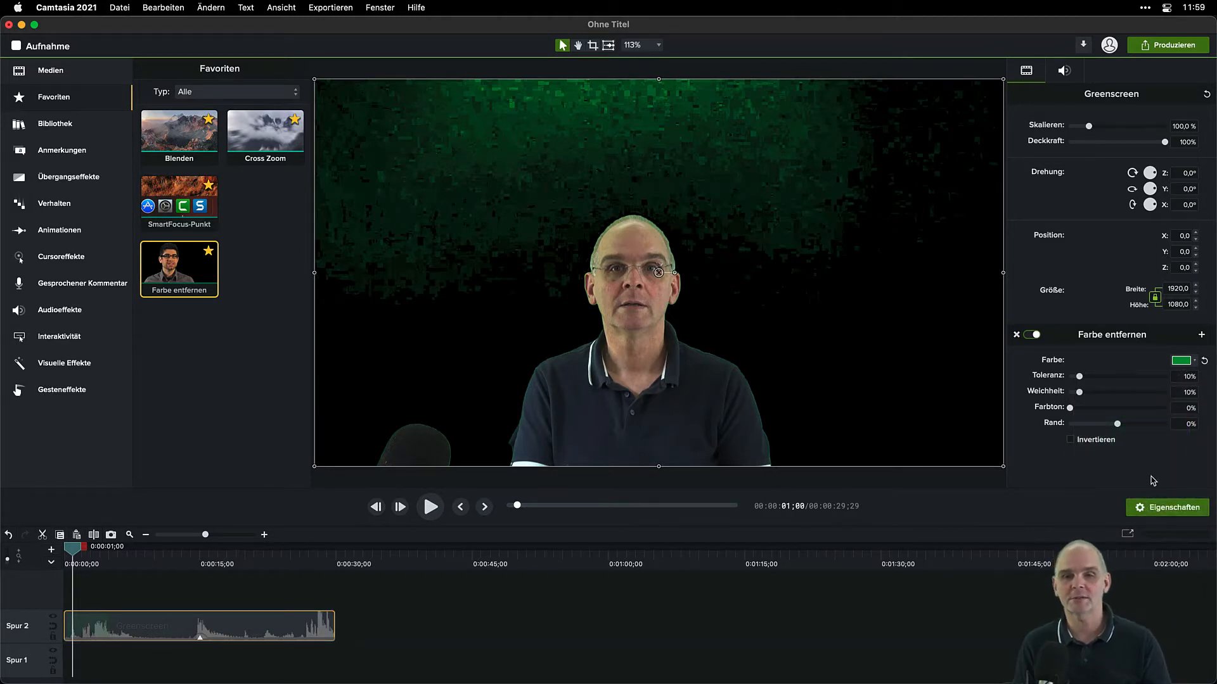
drag(1080, 376, 1091, 379)
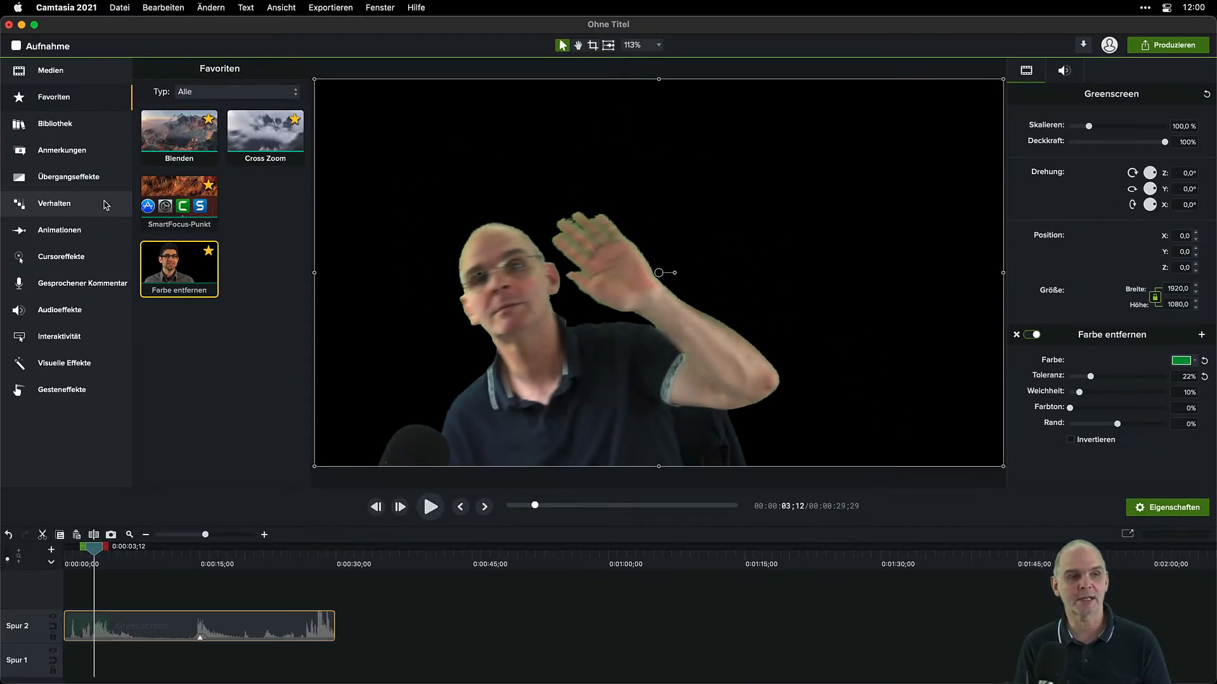
Add a white rectangular callout to Spur 1 beneath the Greenscreen clip and shift it earlier so that it spans the playhead.
click(96, 152)
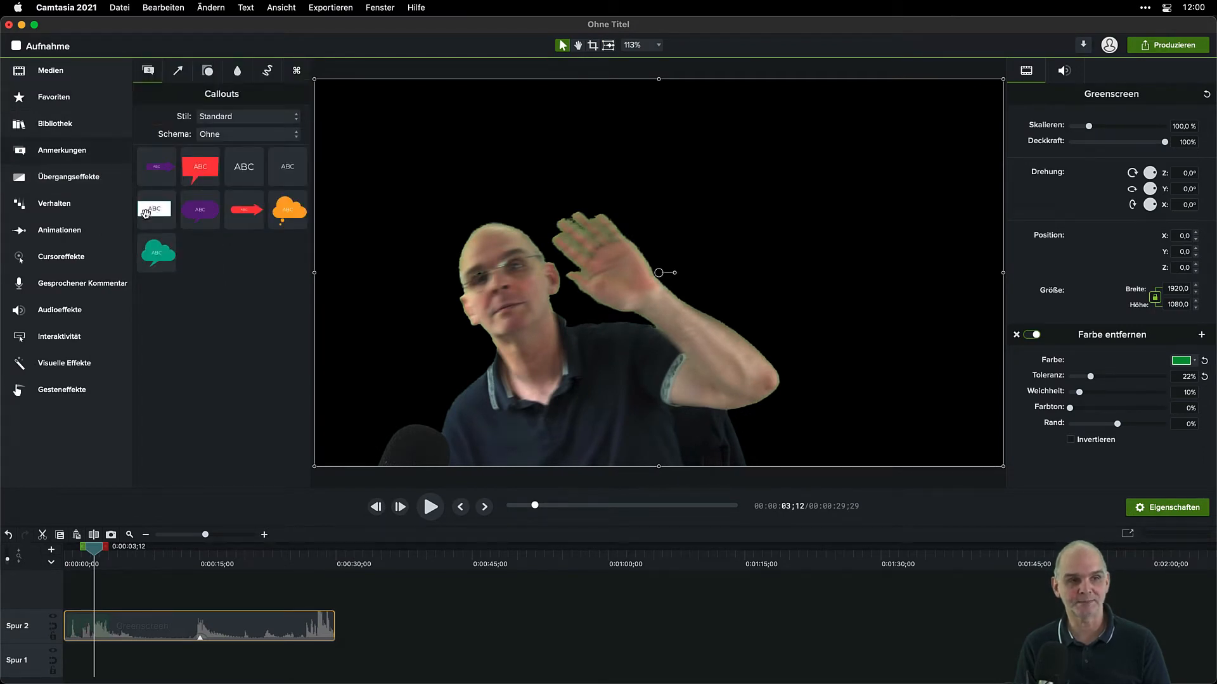
drag(150, 211, 335, 660)
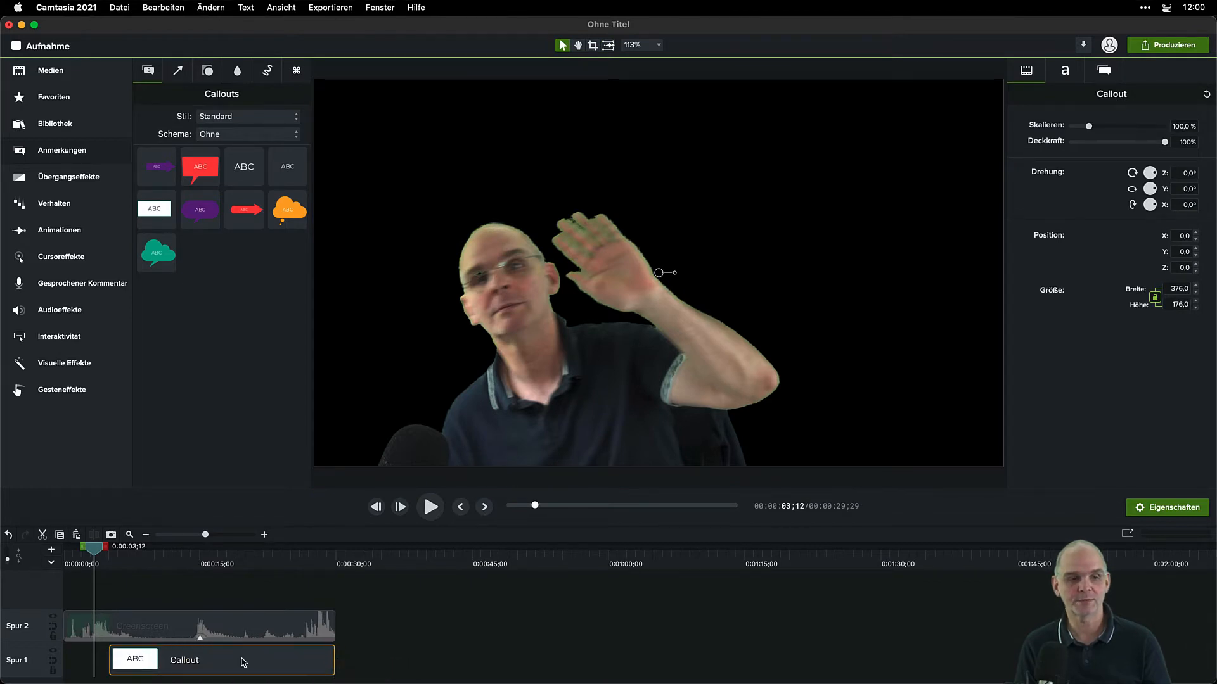
drag(242, 659, 208, 660)
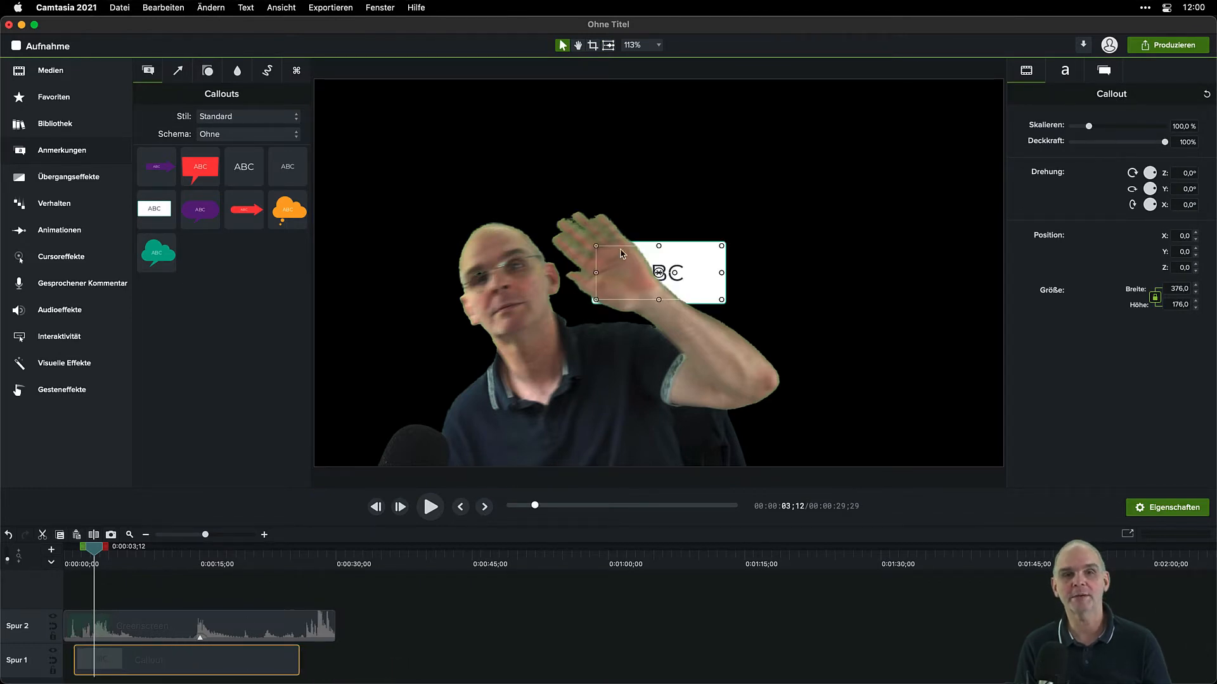
Delete the callout's ABC text and enlarge the rectangle to cover the whole canvas, about 1961 × 1126.
drag(672, 263, 727, 193)
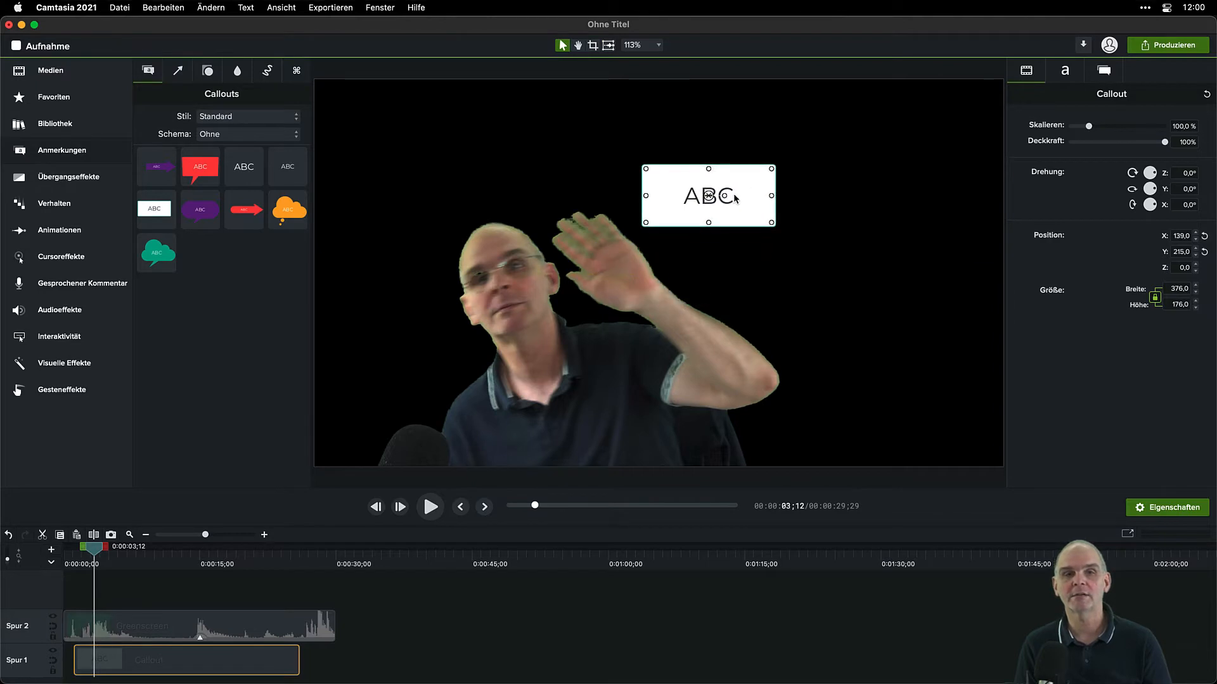
double_click(729, 197)
key(BackSpace)
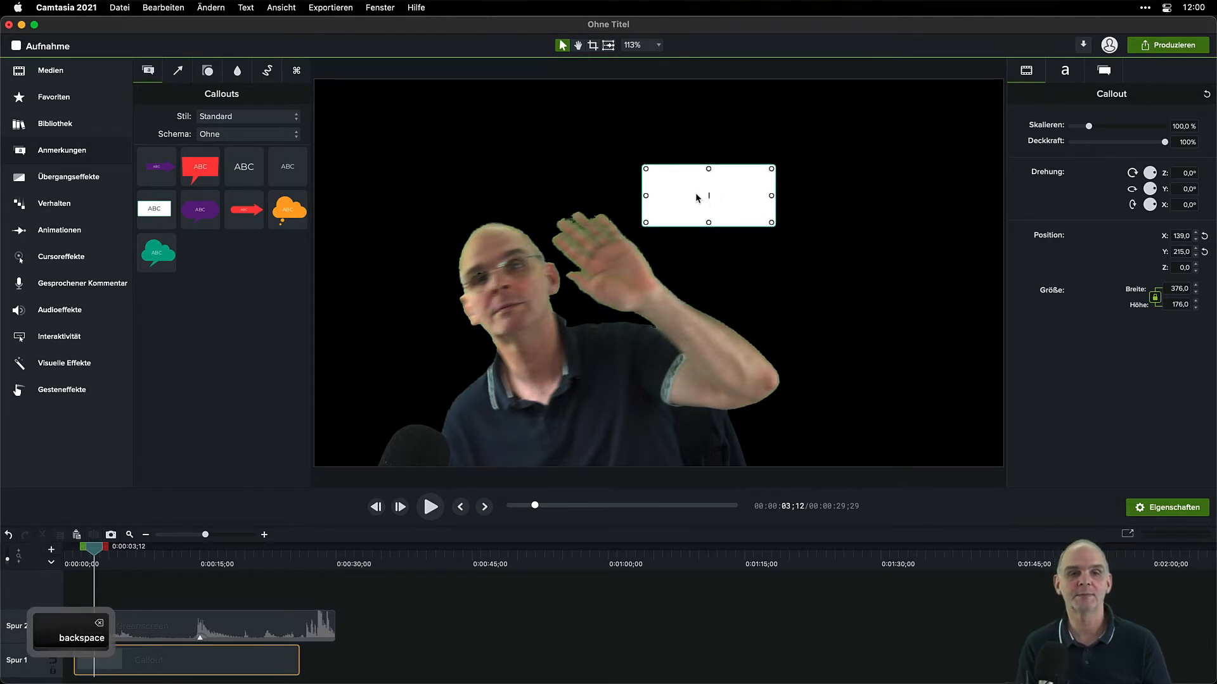
drag(647, 169, 315, 81)
key(super+minus)
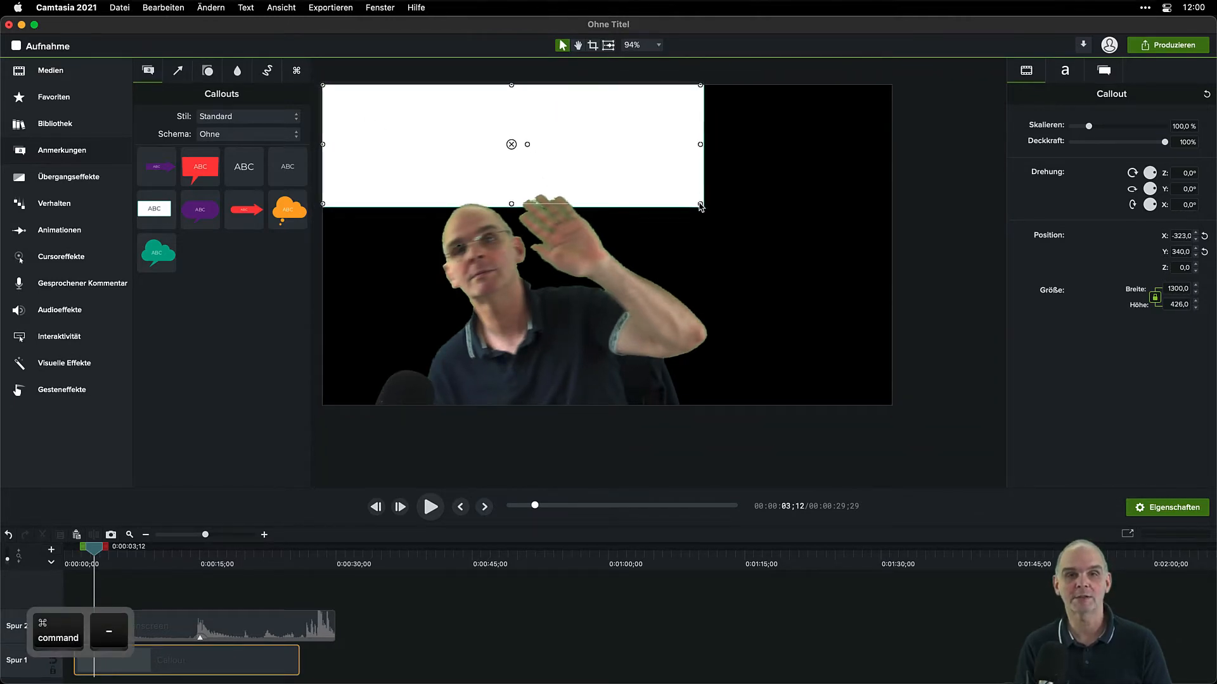
drag(700, 204, 901, 417)
Move the callout to the start of the timeline and extend it to end together with the Greenscreen clip.
key(Return)
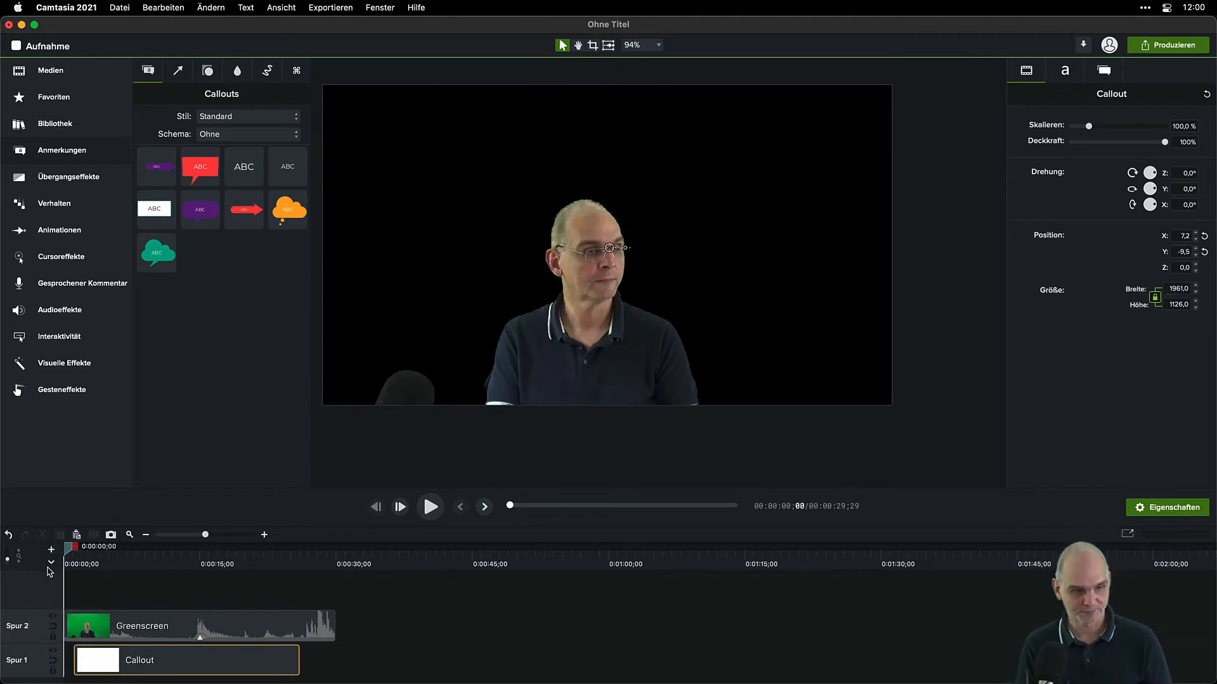
drag(117, 657, 105, 658)
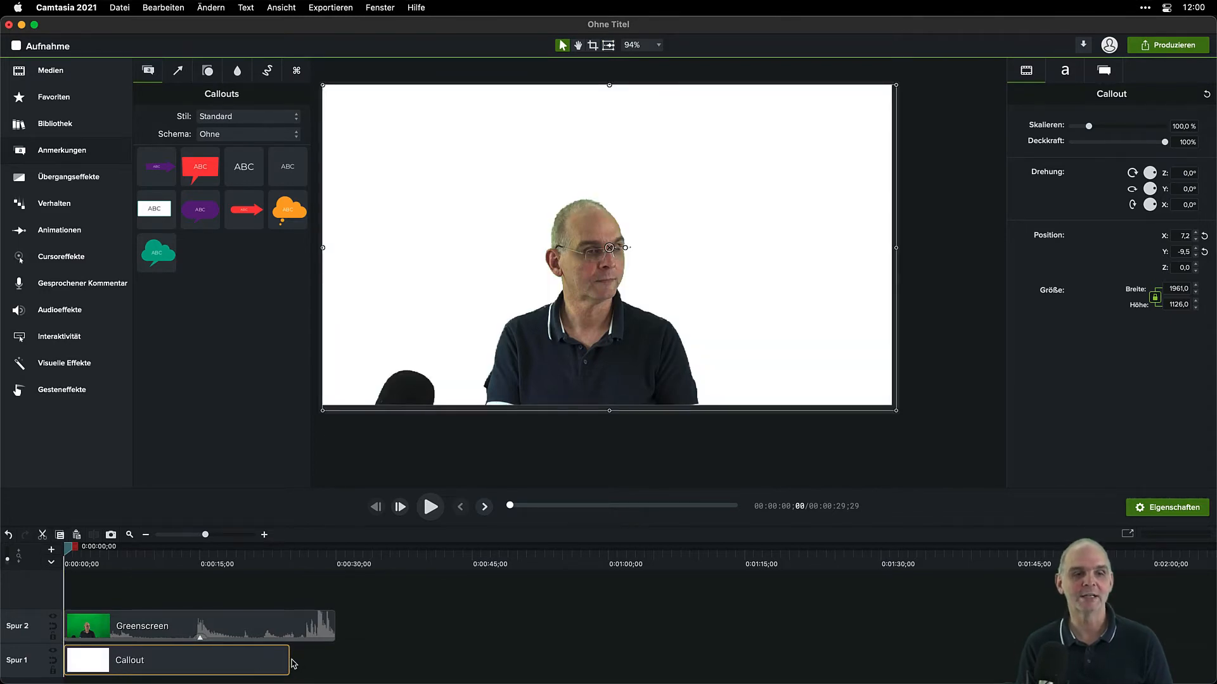
drag(289, 659, 335, 662)
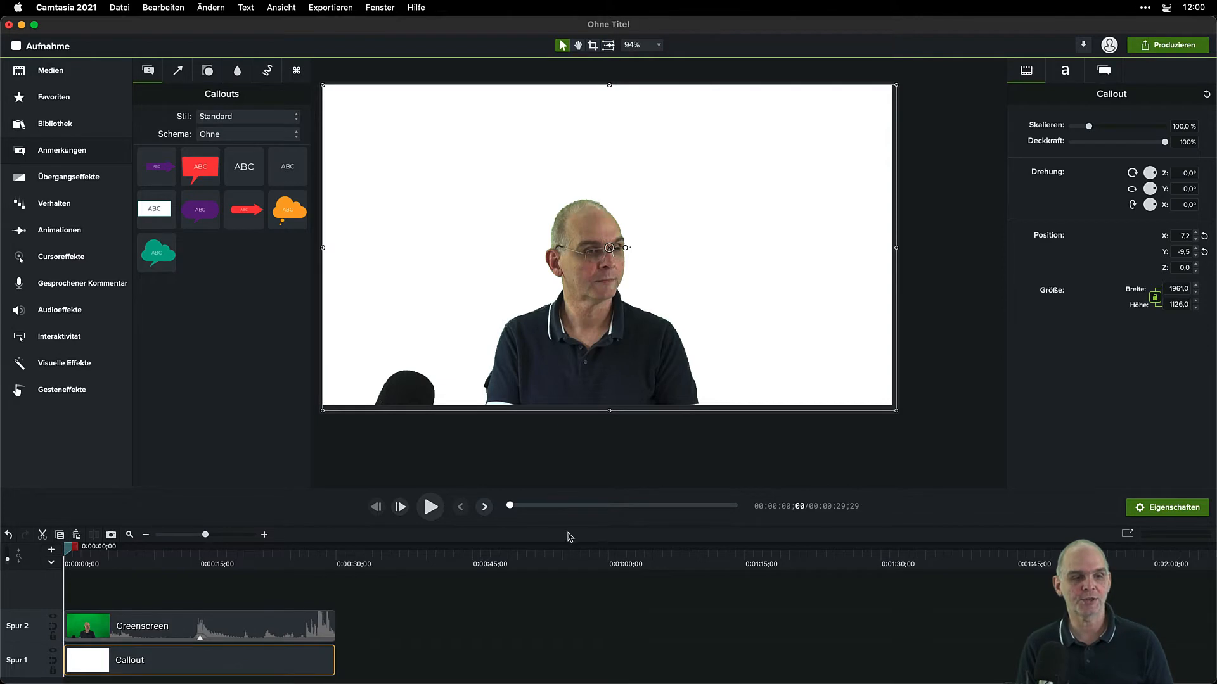
Change the callout's fill colour to magenta pink, RGB 214, 90, 209.
click(1103, 71)
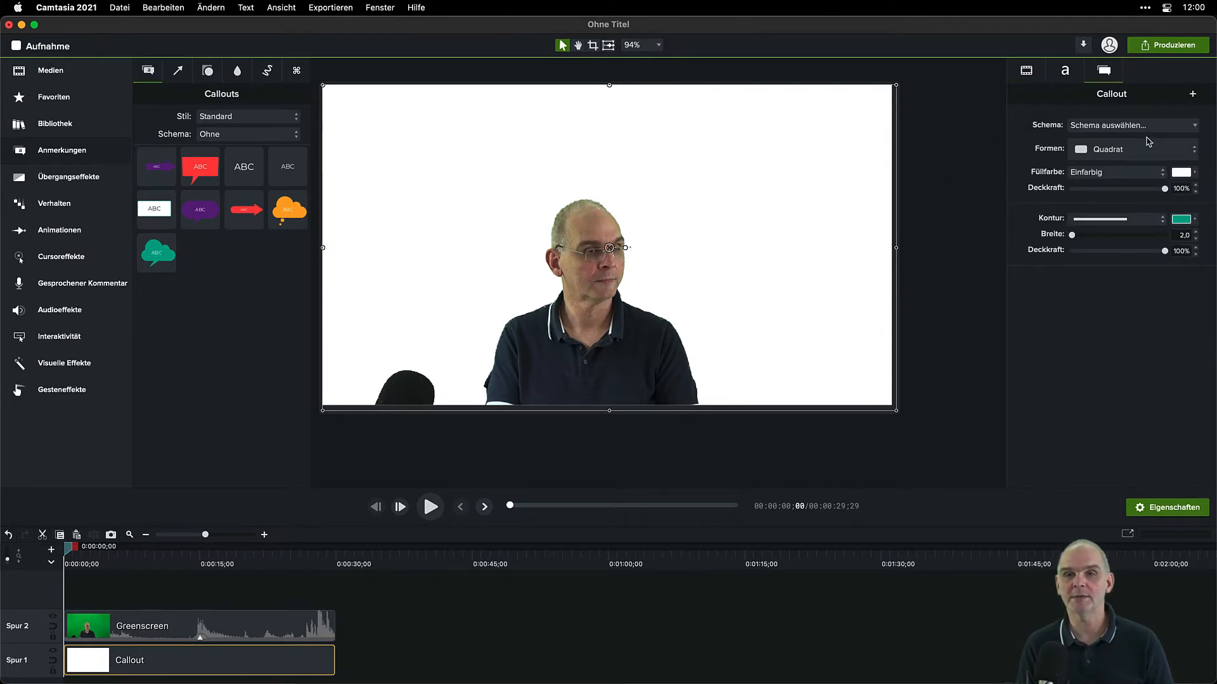
click(1181, 173)
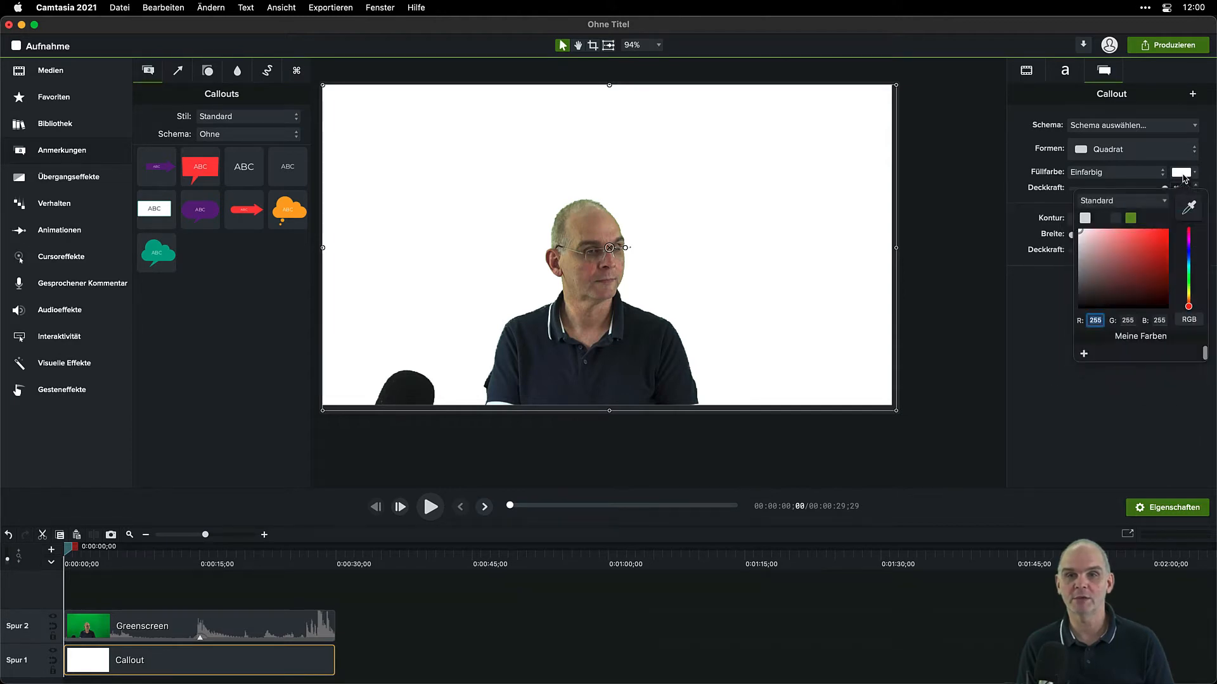
drag(1157, 236, 1166, 232)
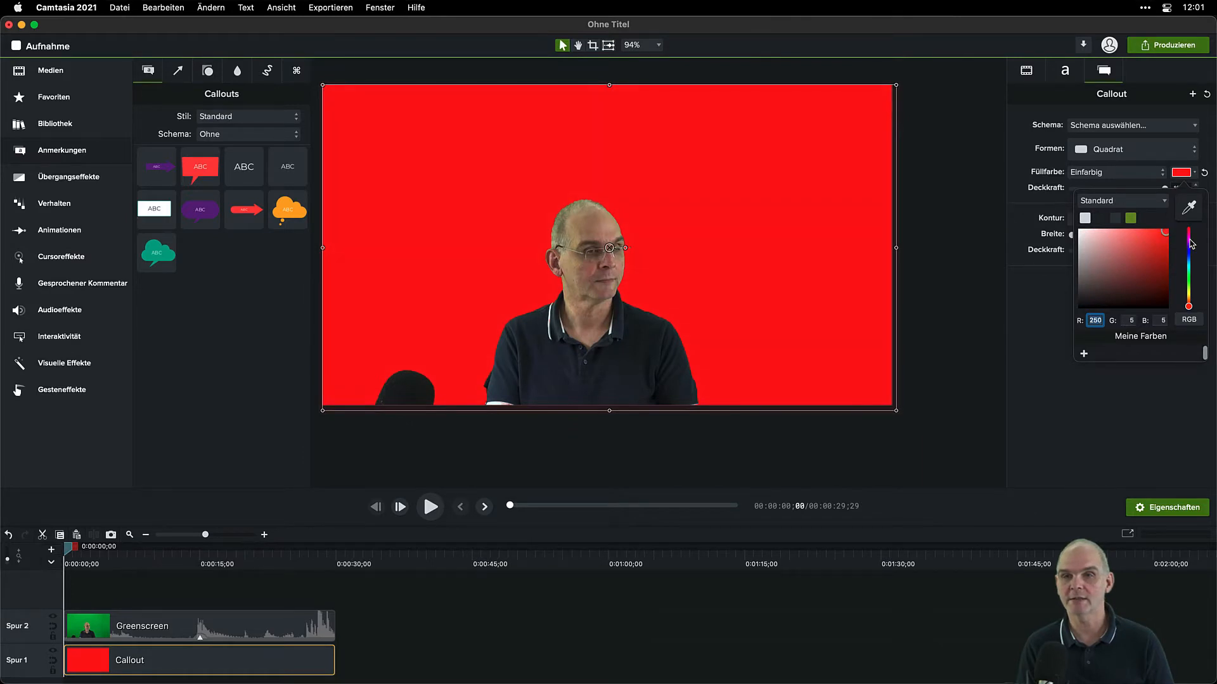
click(1189, 239)
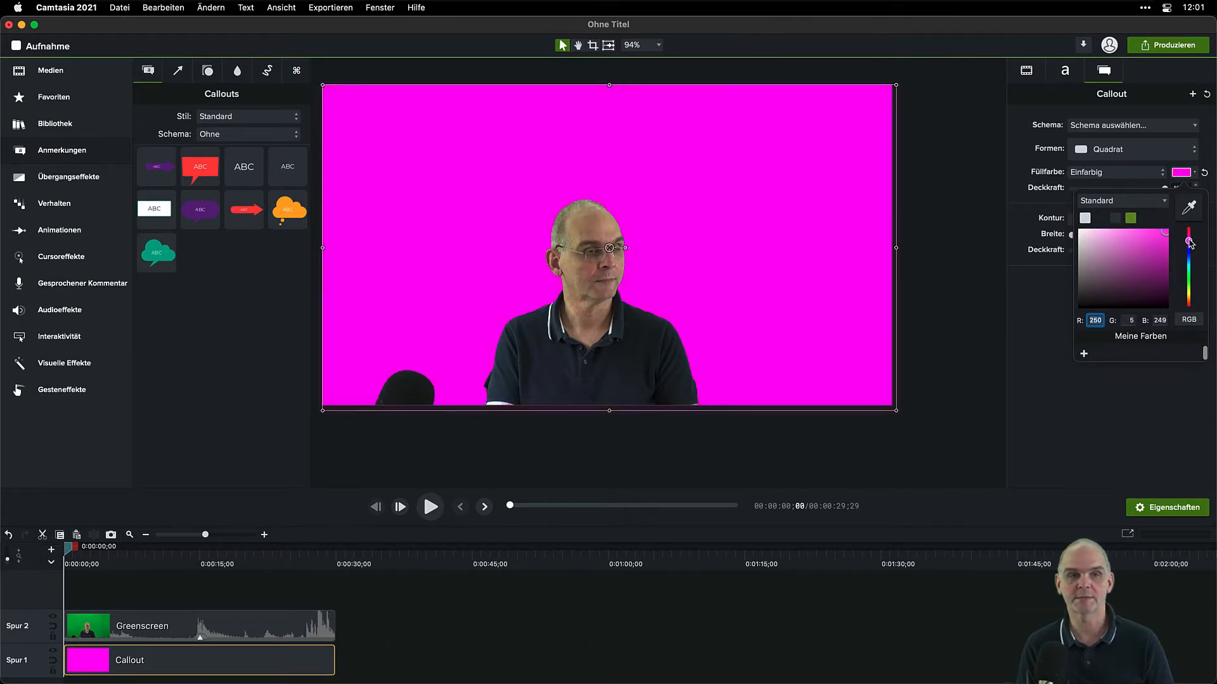
click(1130, 242)
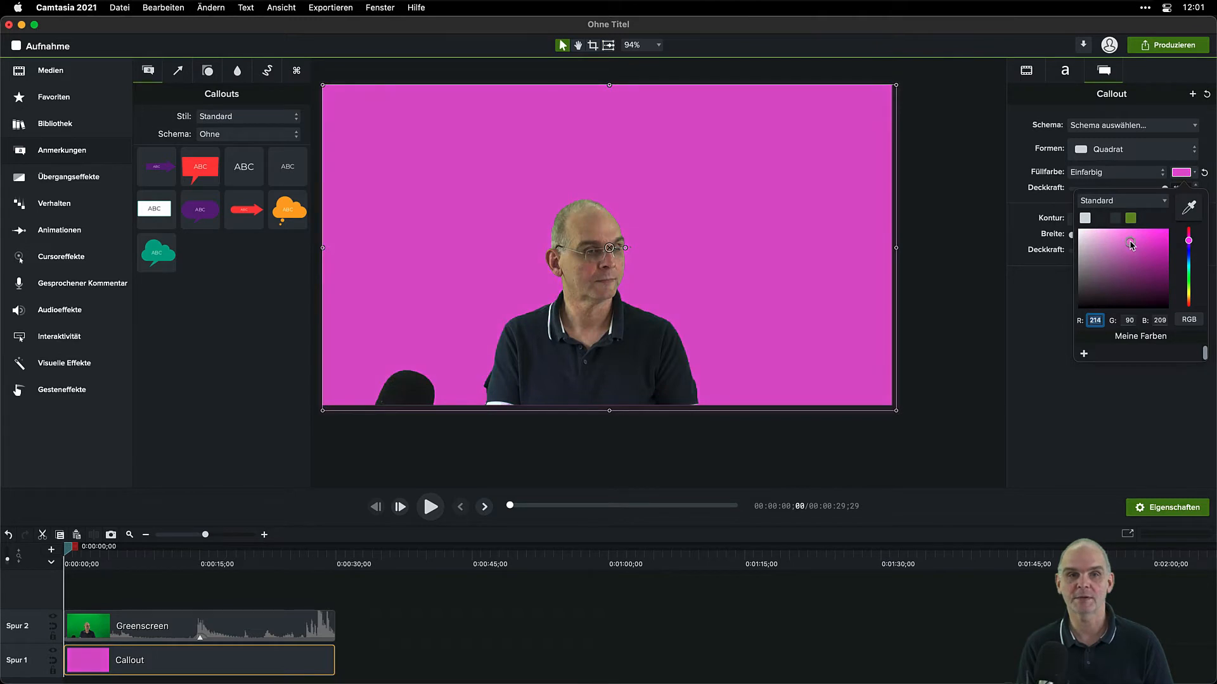
click(1003, 342)
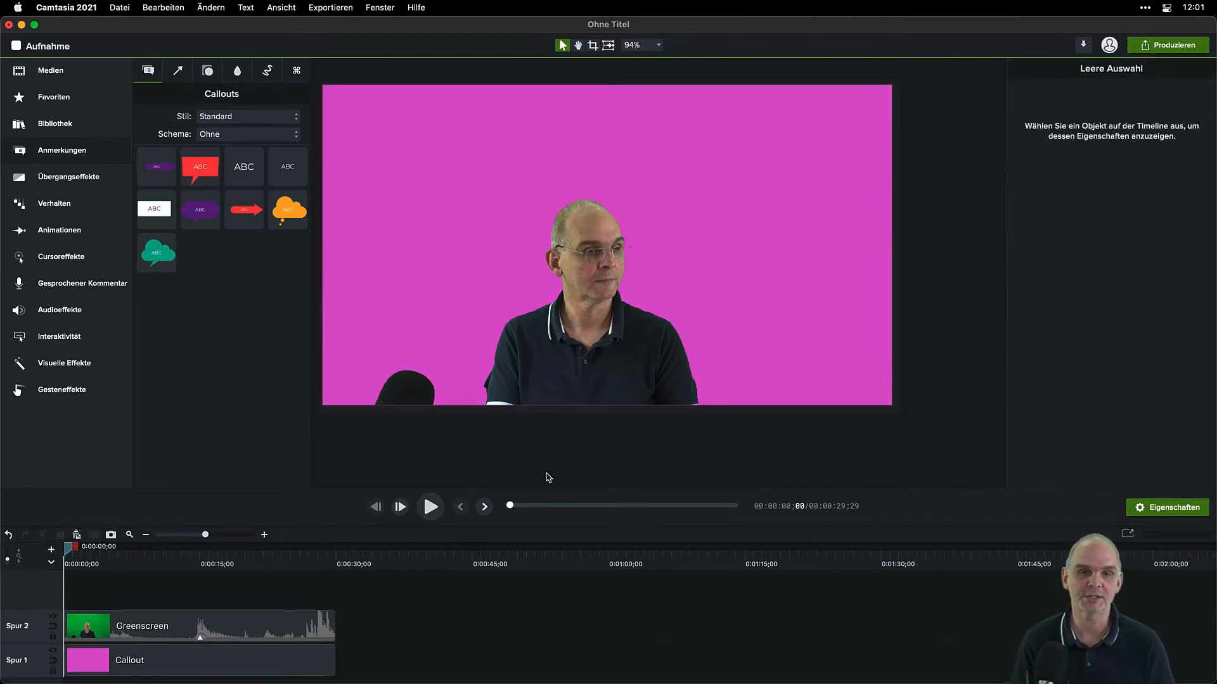
Check the keyed clip around 0:00:03;06 and remove the Farbe entfernen effect from it.
drag(70, 555, 87, 557)
drag(92, 556, 104, 556)
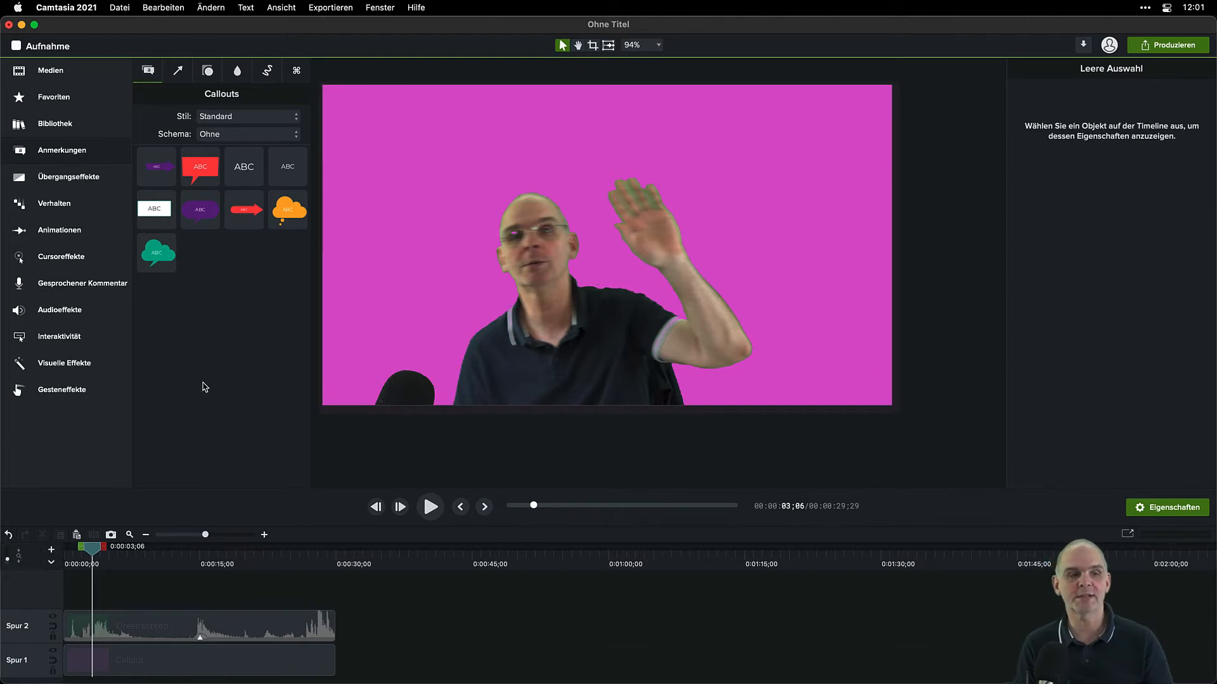
click(234, 623)
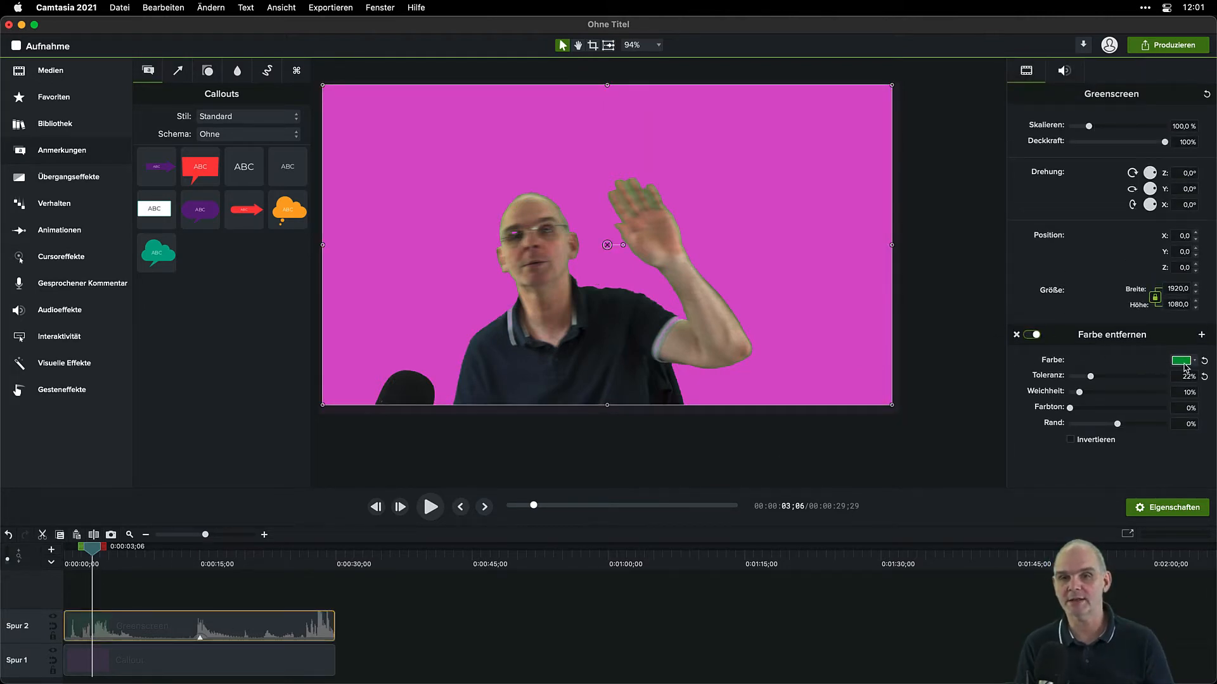
click(1016, 335)
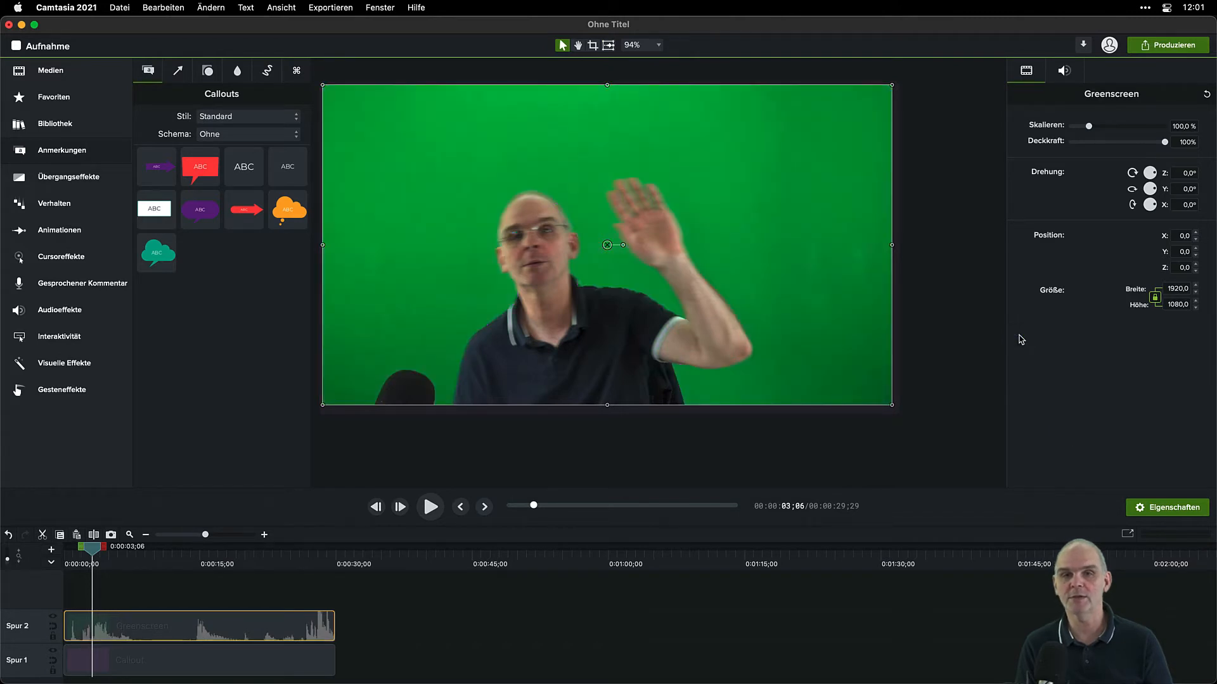
Apply a fresh Farbe entfernen effect from the favourites to the Greenscreen clip on Spur 2.
click(72, 127)
click(54, 97)
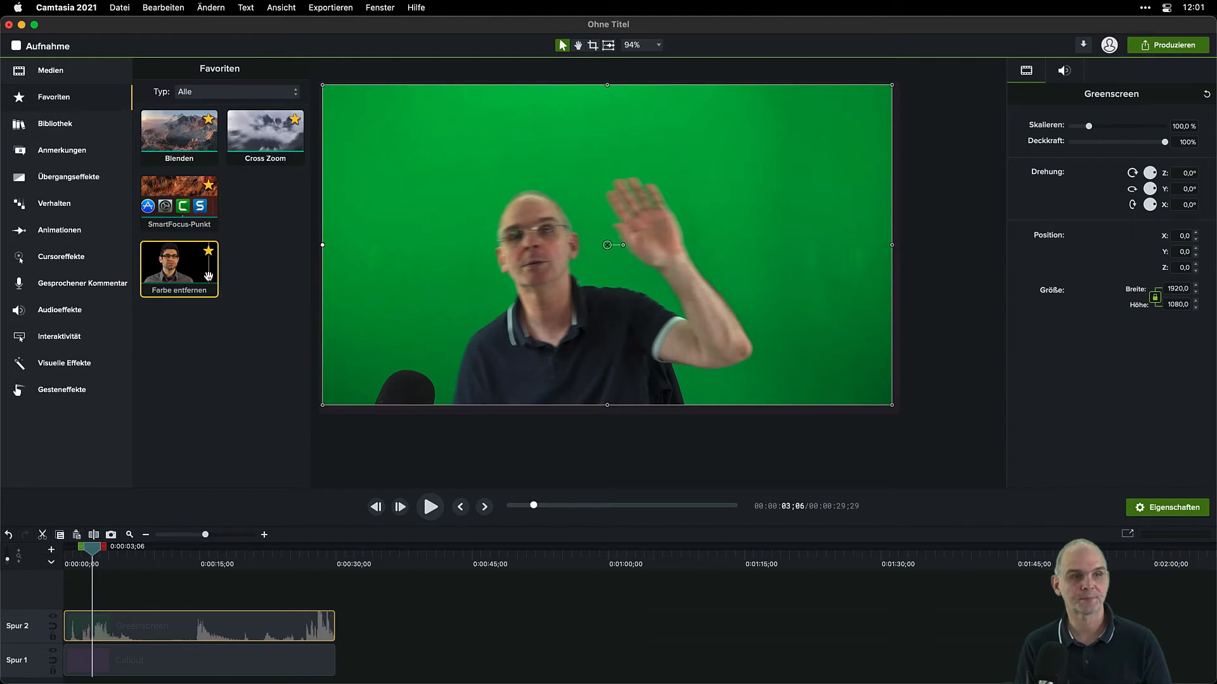
drag(202, 277, 200, 627)
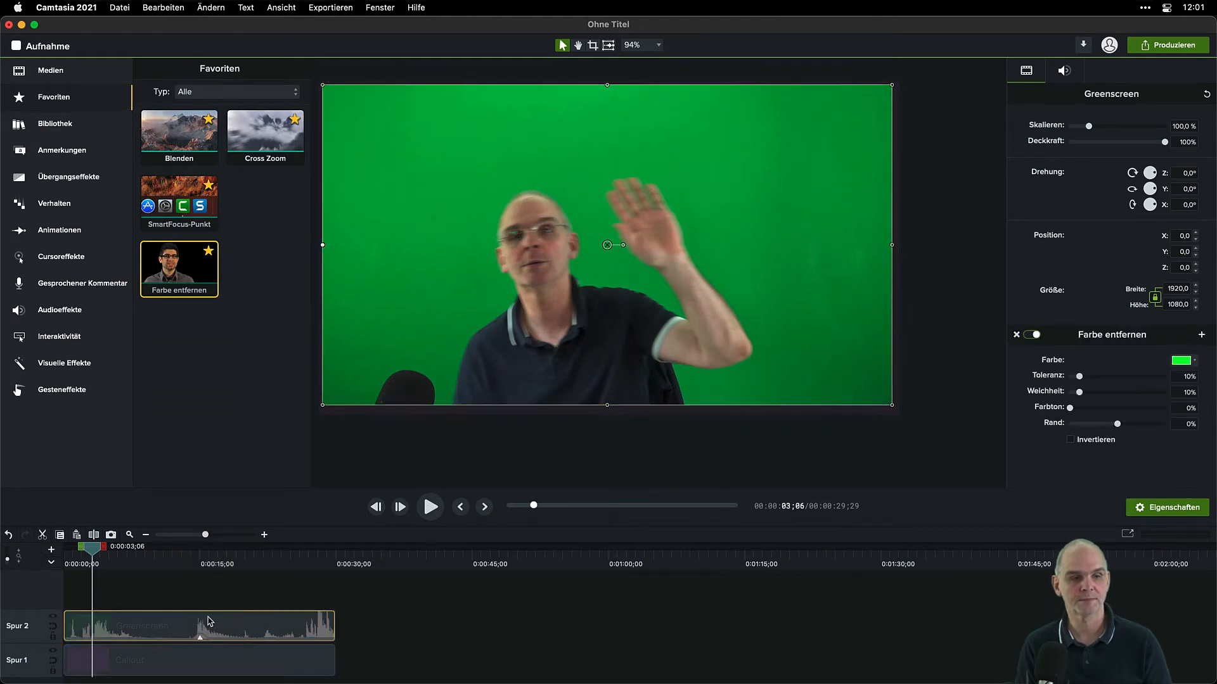
Sample the green background beside the raised arm as the removal colour and raise the tolerance until no green background remains.
click(1180, 361)
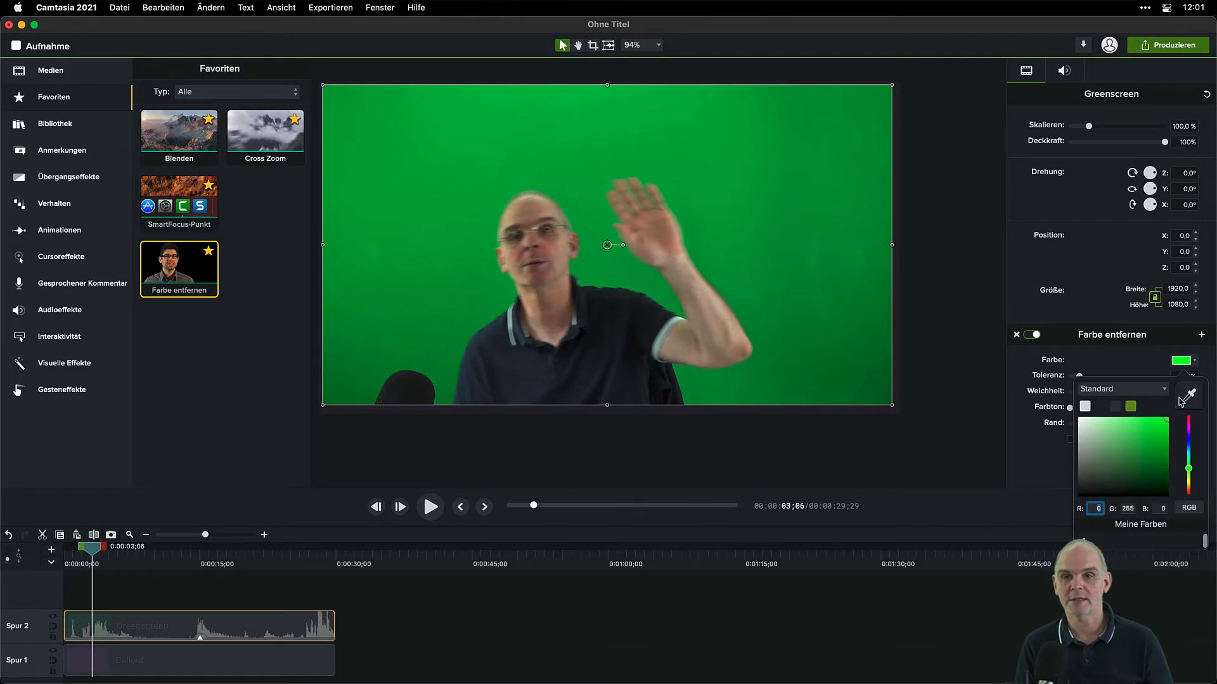
click(1186, 397)
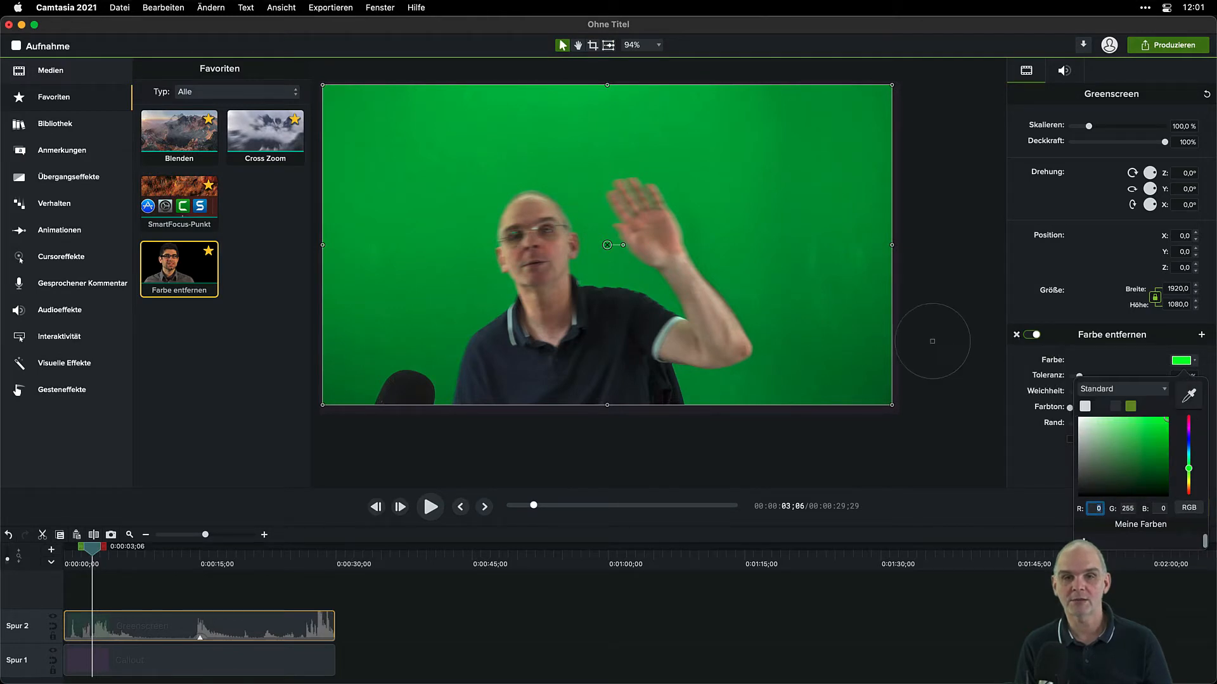
click(836, 293)
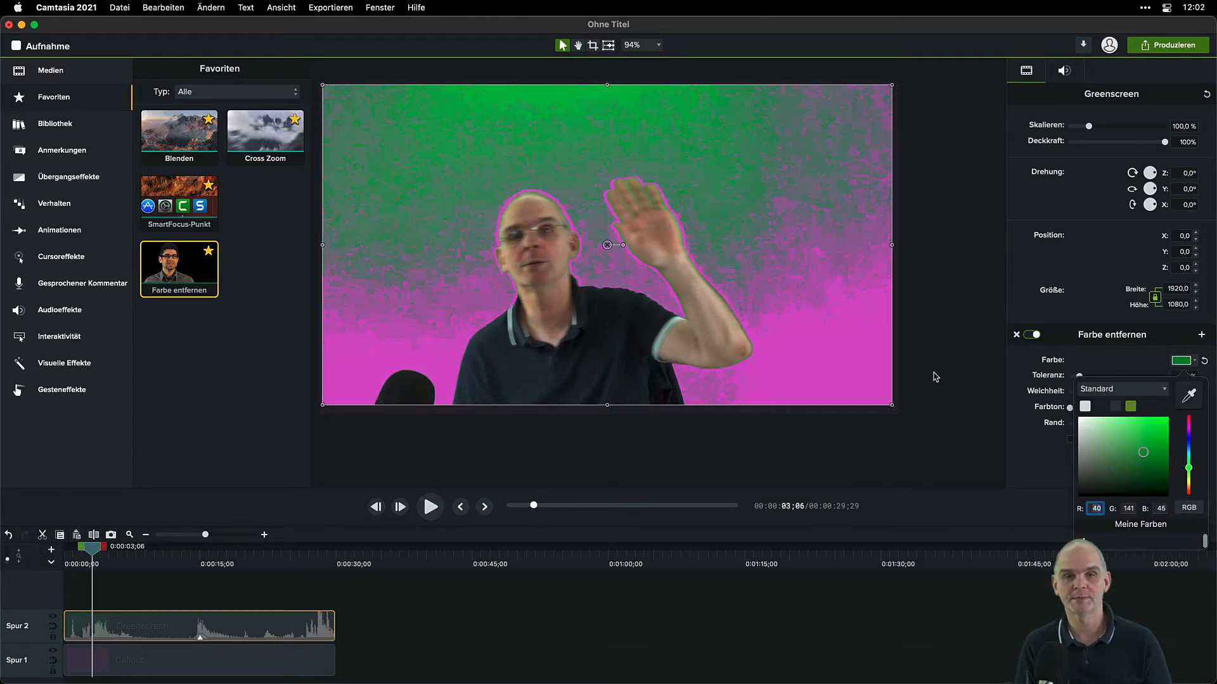
click(1042, 469)
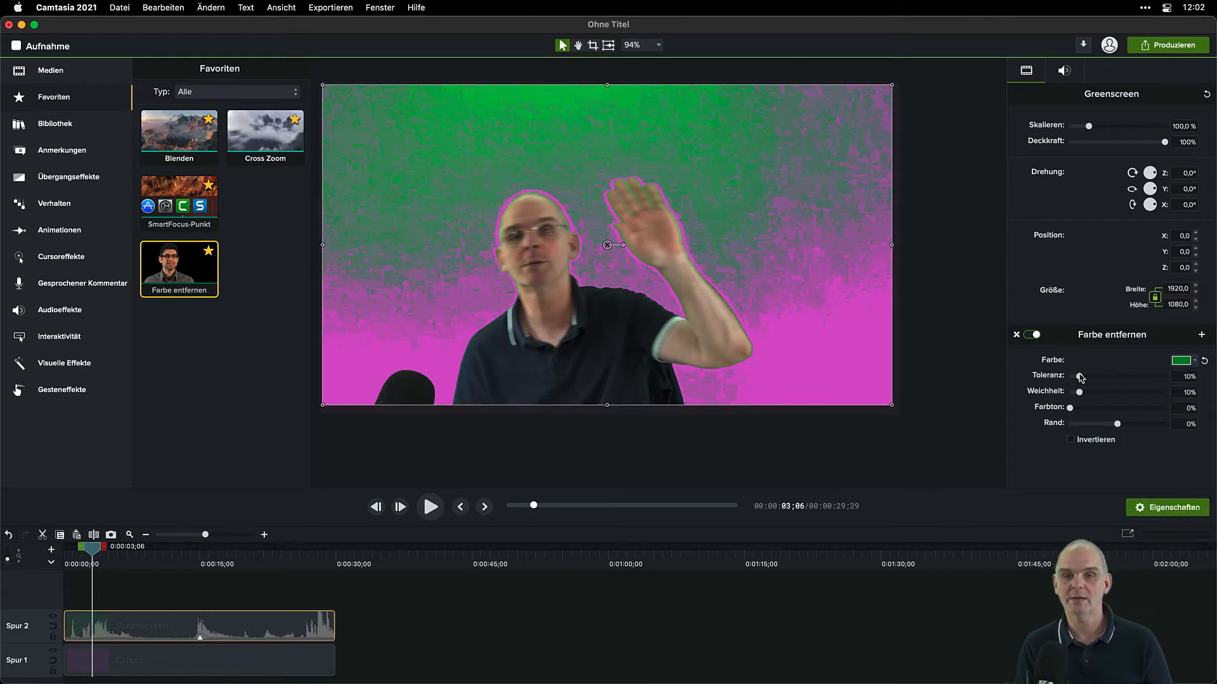
drag(1081, 378, 1084, 377)
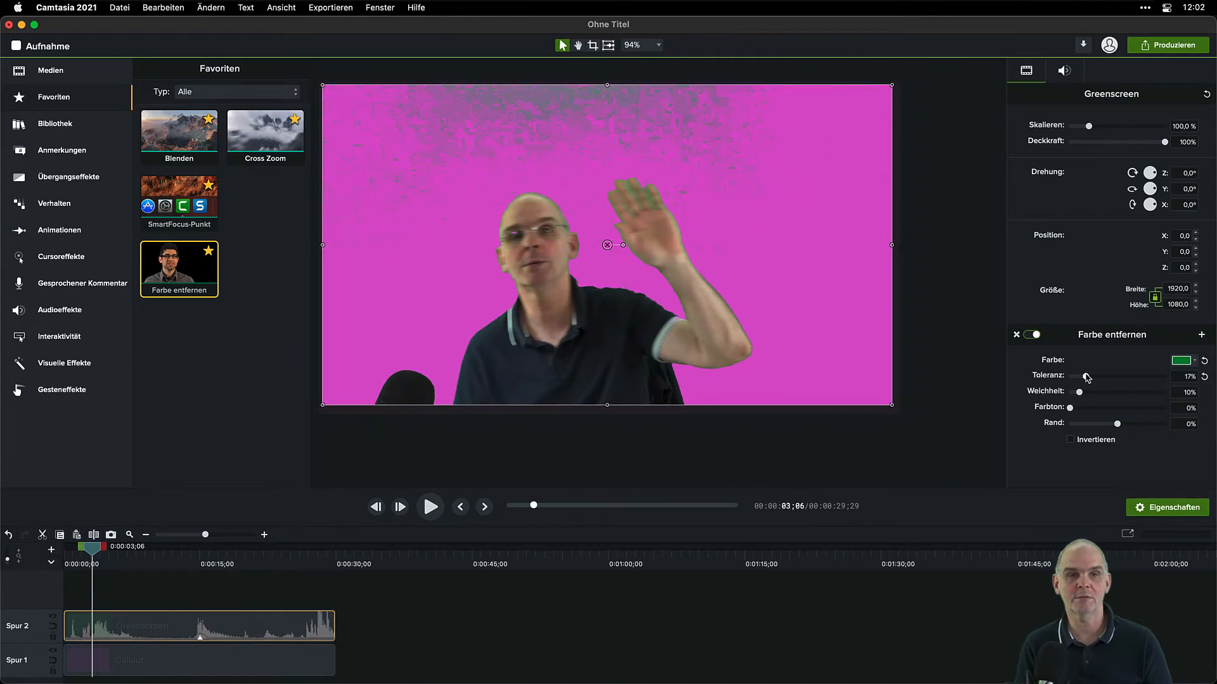
drag(1087, 377, 1103, 378)
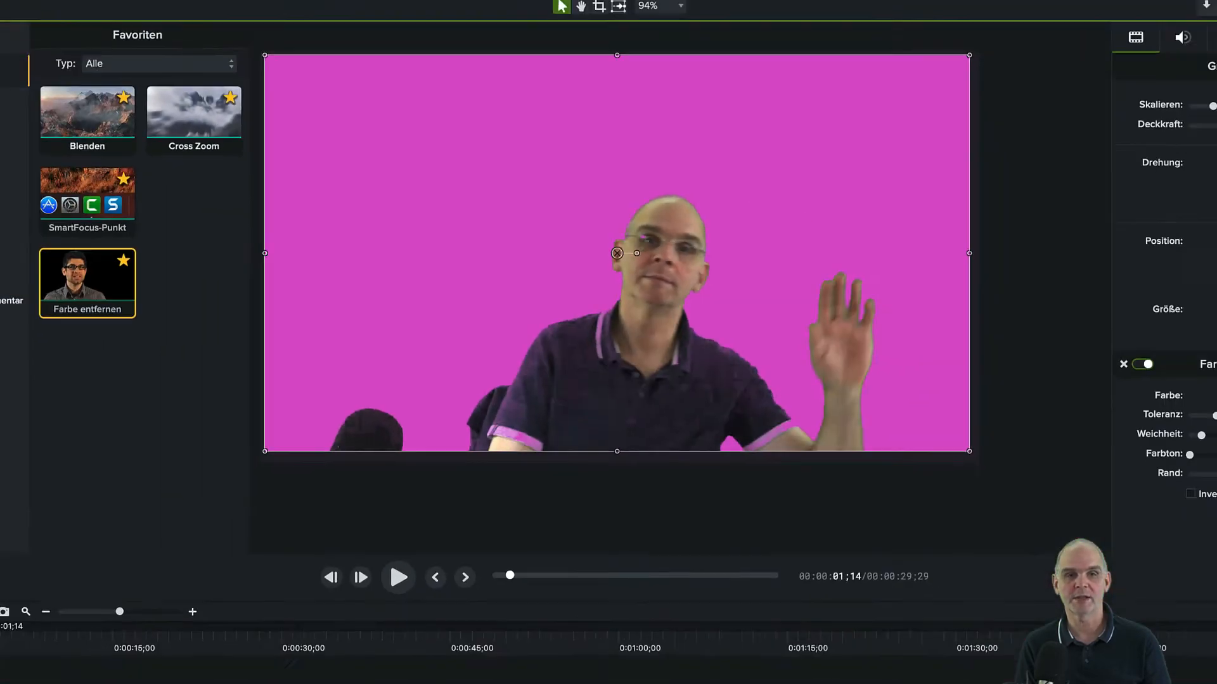
Lower the Greenscreen clip's Toleranz to 0% at 0:00:00;28 and move the callout along Spur 1 past the clip's end.
drag(82, 546, 78, 545)
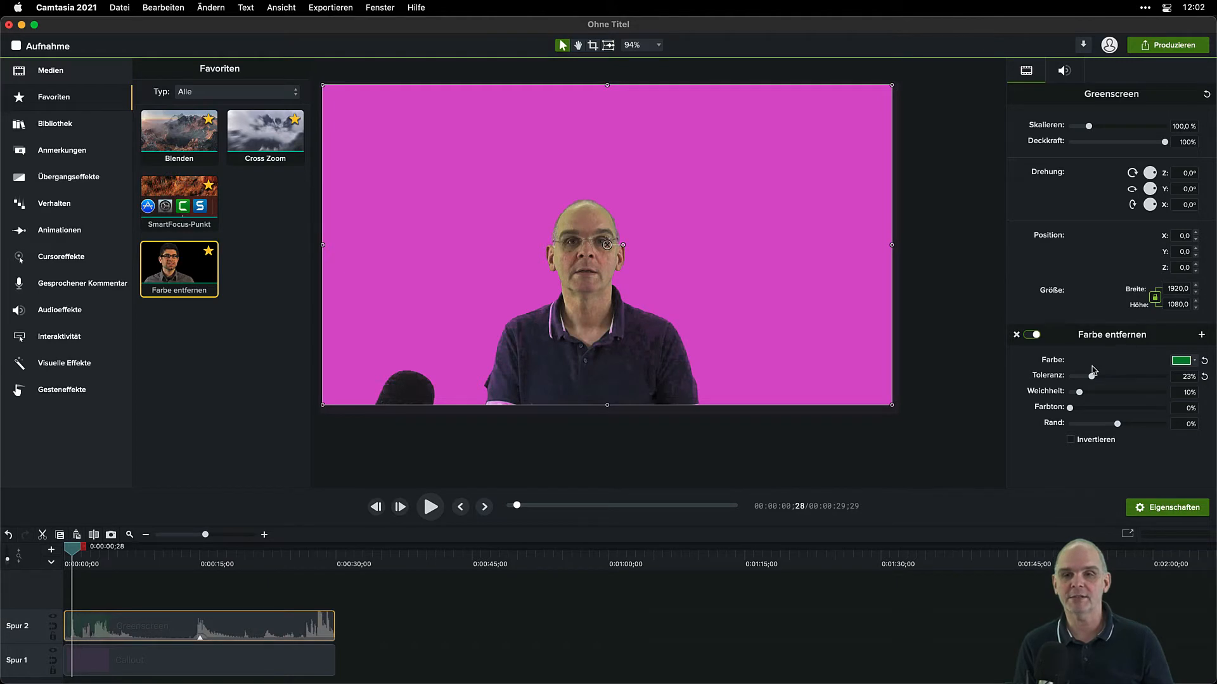
drag(1092, 377, 1057, 384)
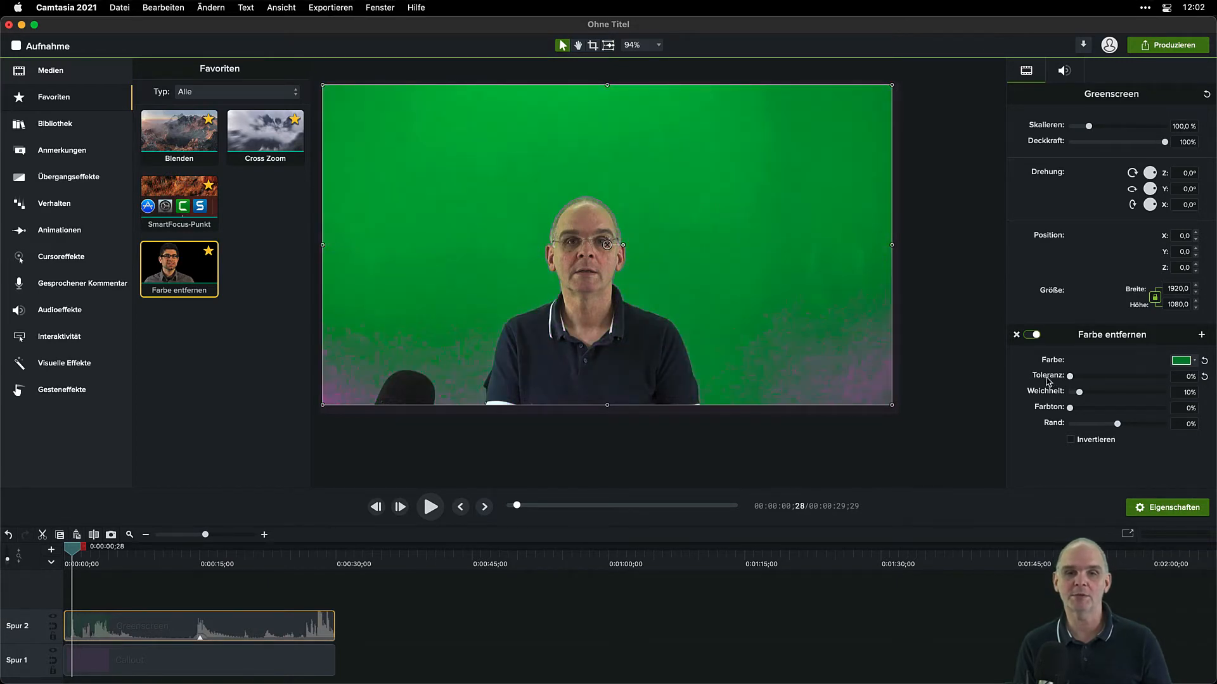
drag(227, 659, 566, 662)
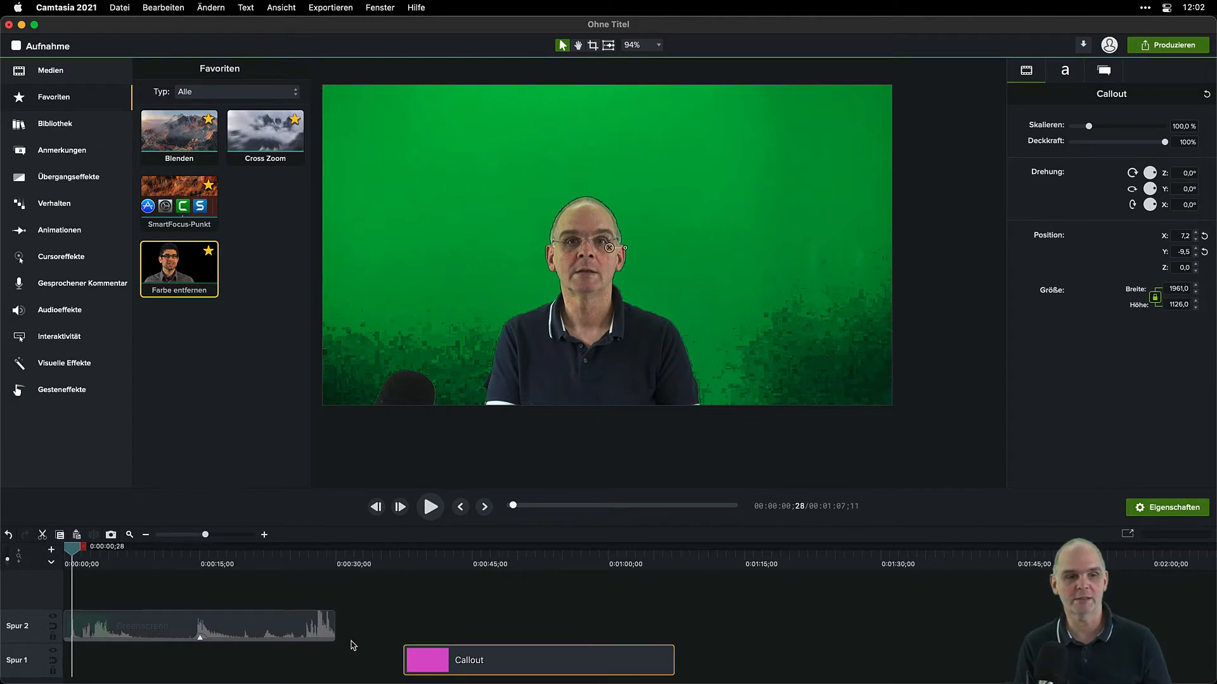
Remove the Farbe entfernen effect from the Greenscreen clip and set the canvas zoom to Einpassen.
click(296, 626)
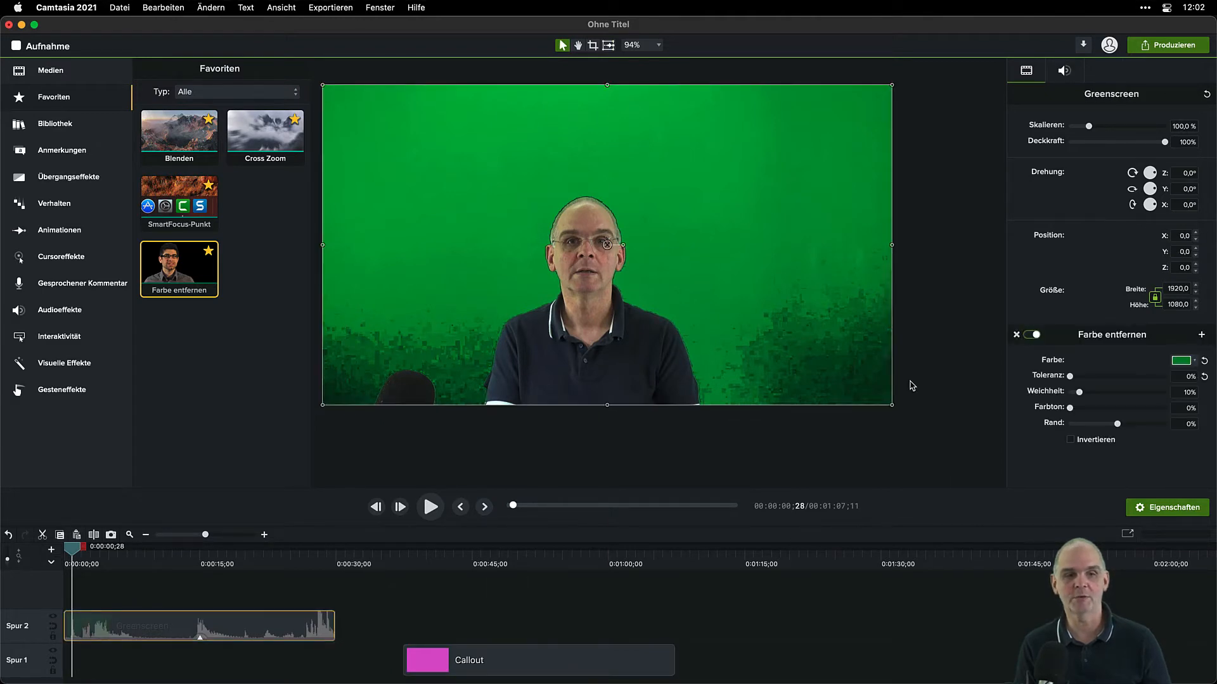
click(1017, 336)
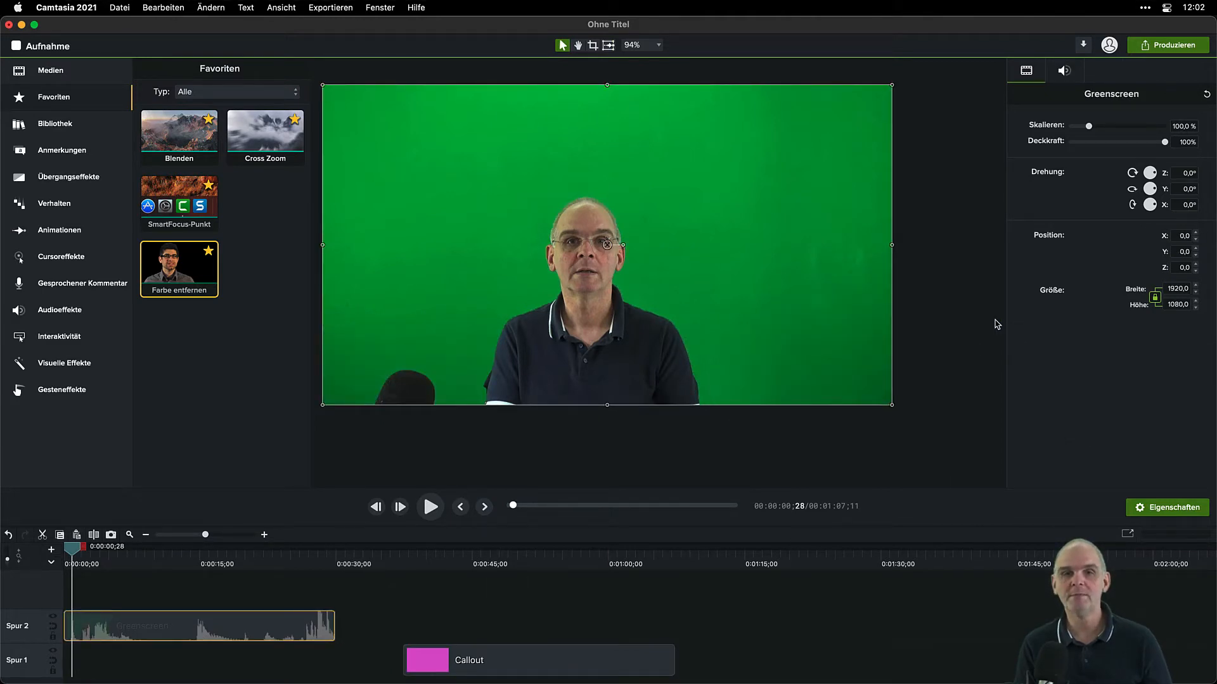
click(912, 318)
click(659, 45)
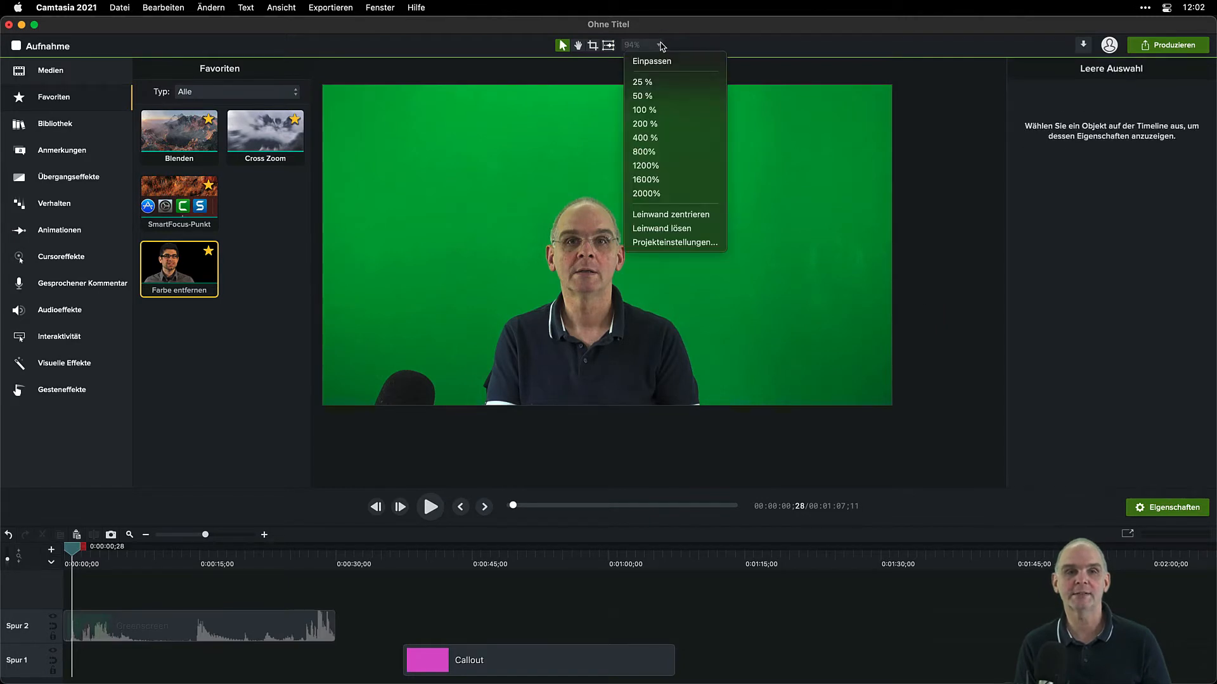
click(657, 61)
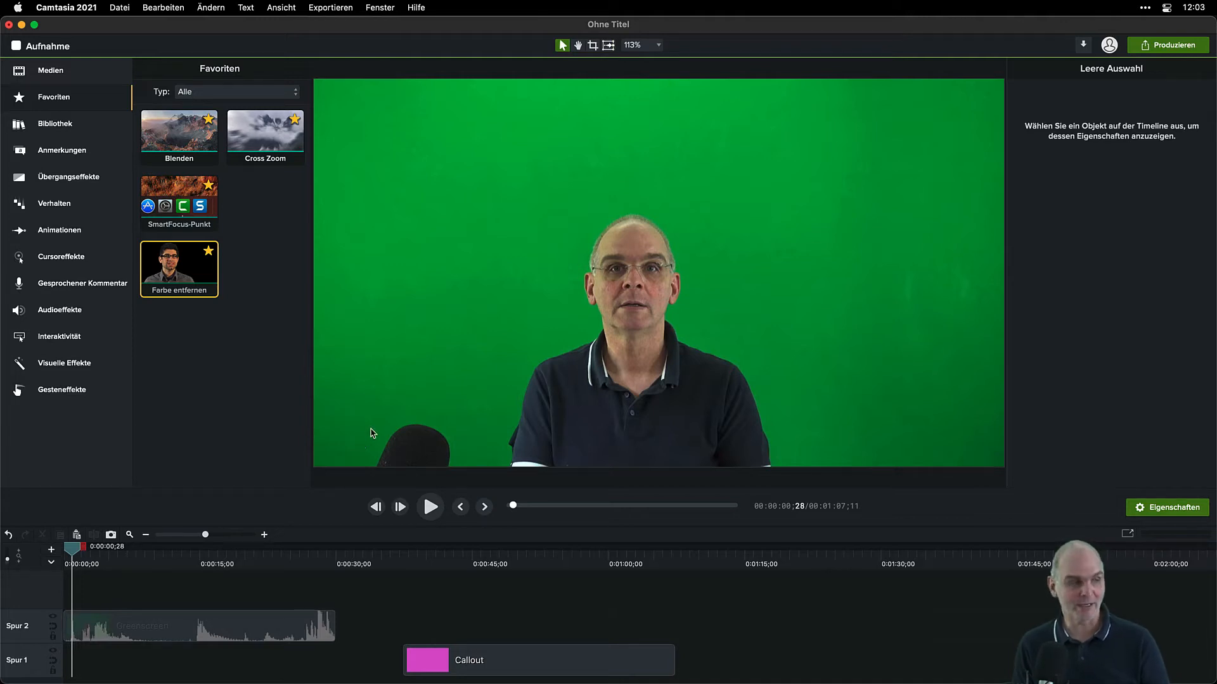
Switch to Photoshop and move the Greenscreen video's playhead to 0:00:00:15.
mouse_move(891, 9)
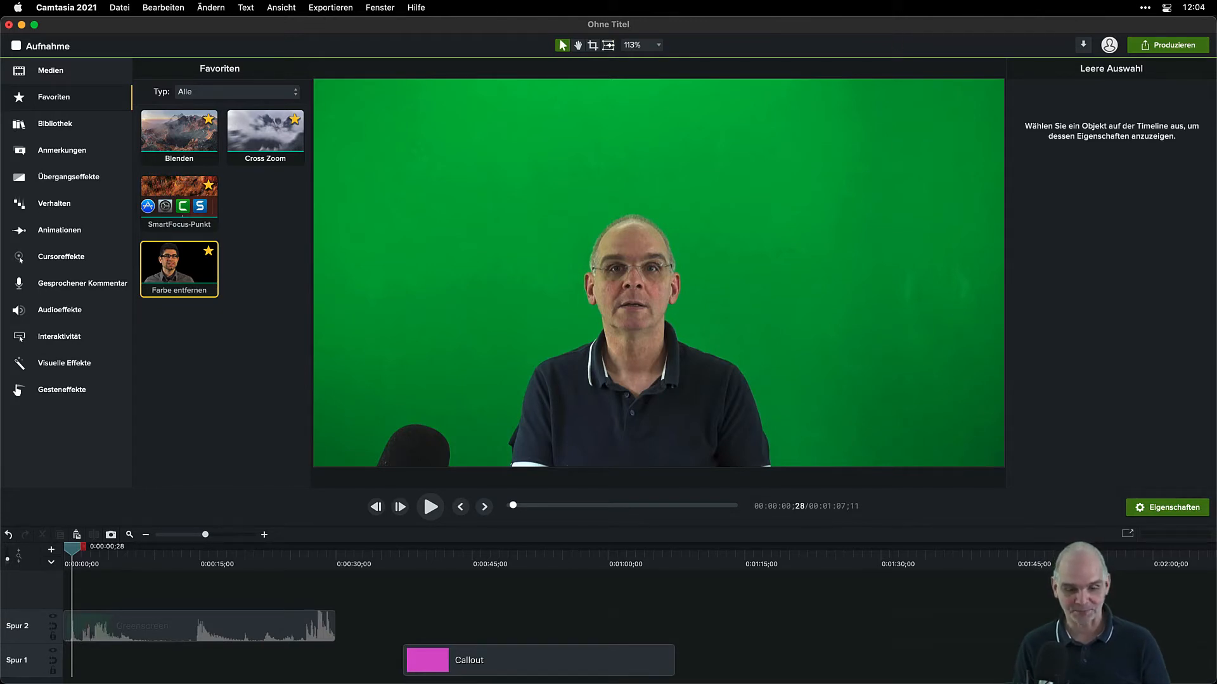
key(super+Tab)
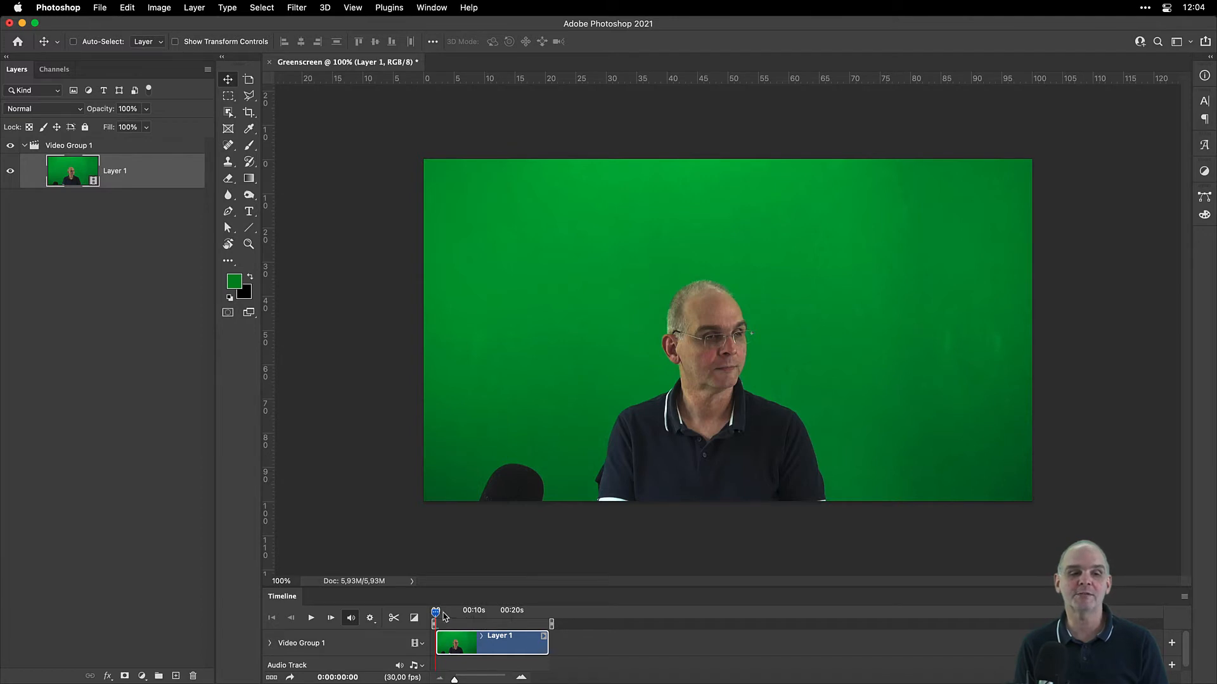
drag(435, 614, 436, 616)
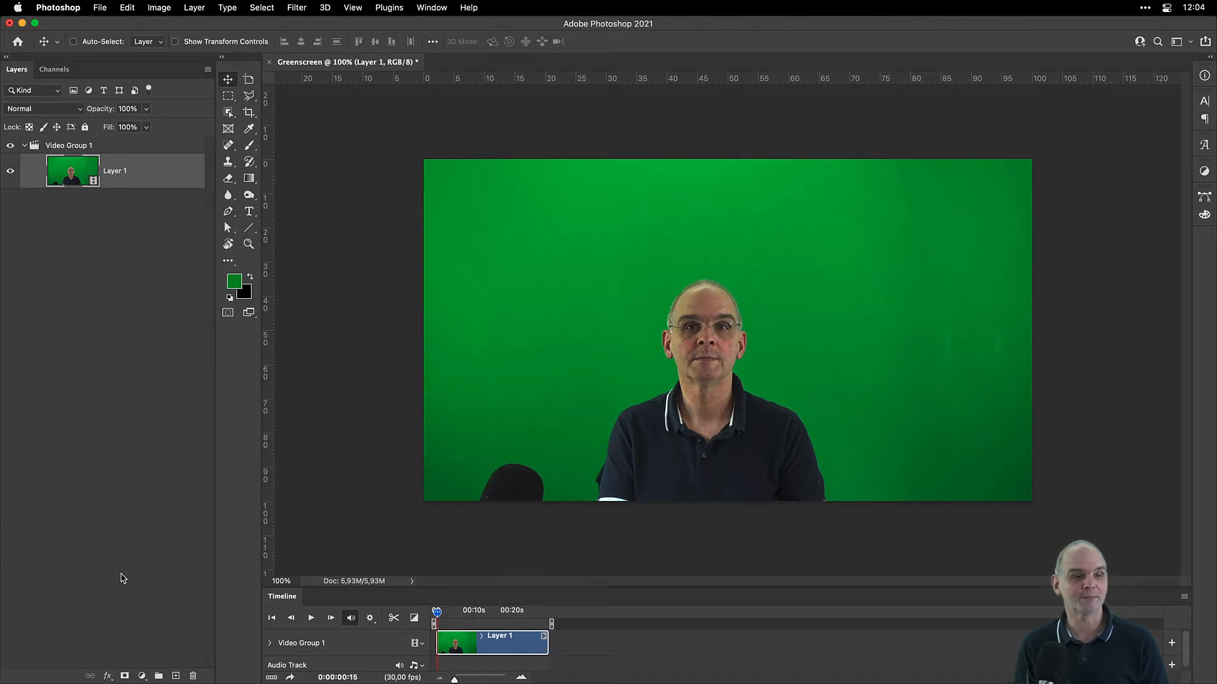
Try a Curves adjustment layer above Layer 1, darkening the RGB midtones and pulling the curve back to nearly straight.
click(142, 676)
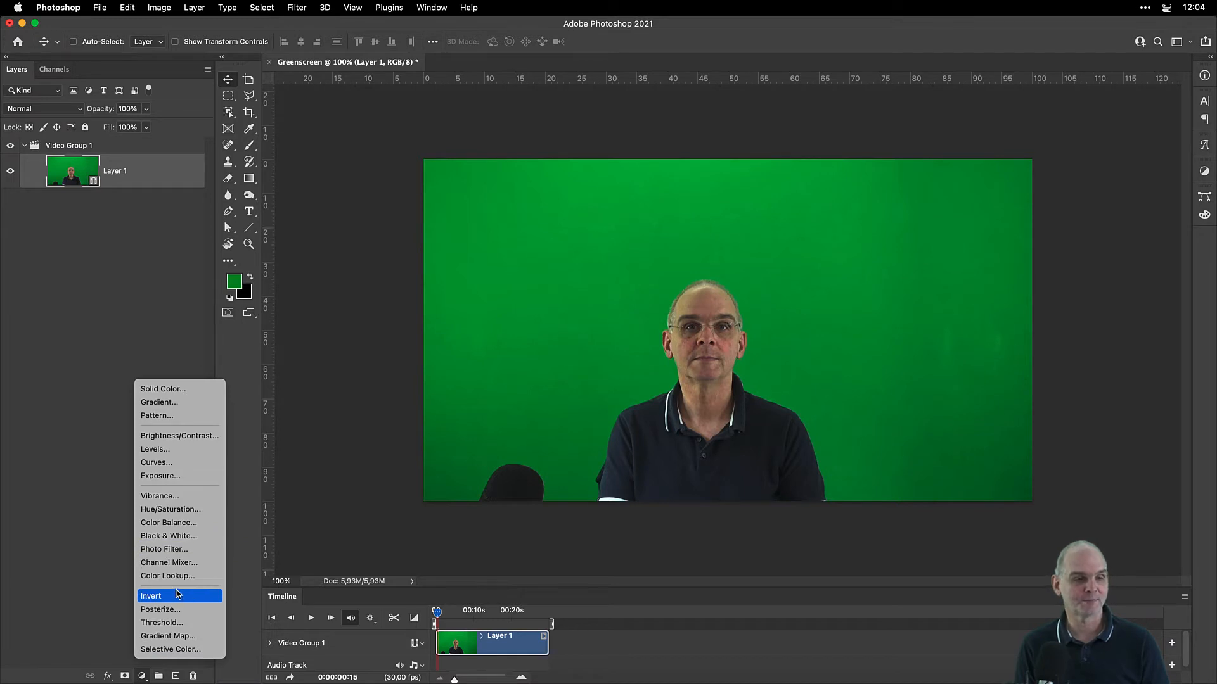
click(162, 463)
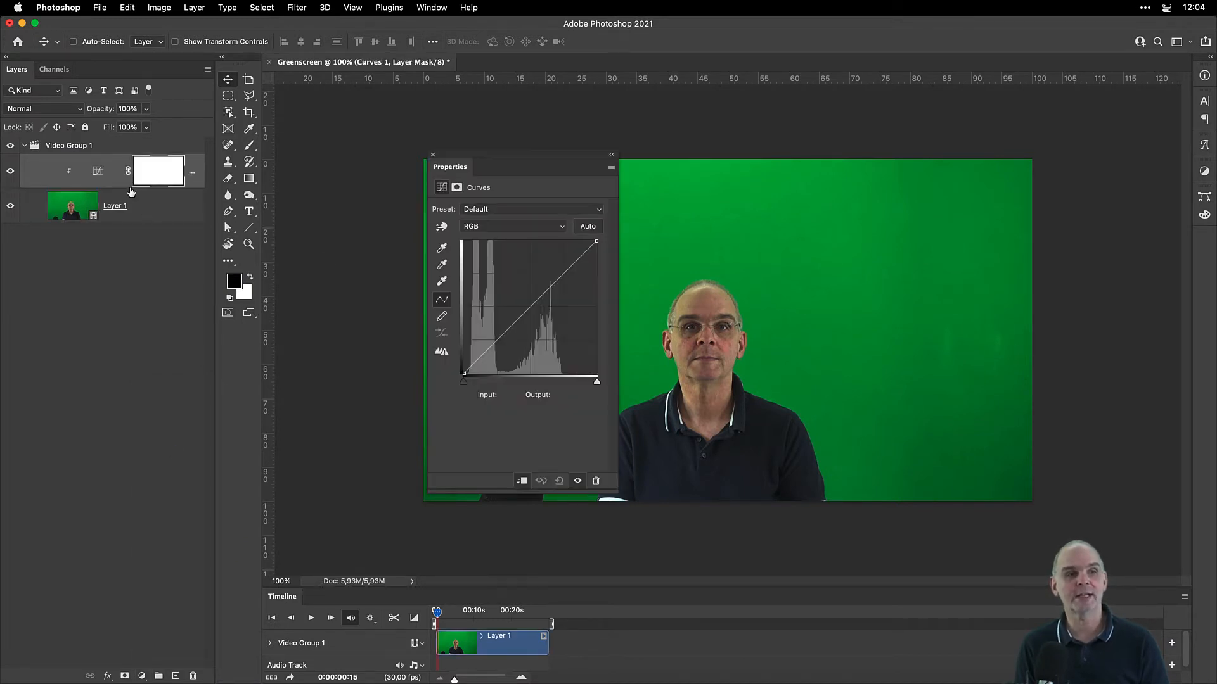
drag(512, 157, 179, 176)
drag(190, 325, 196, 328)
drag(200, 332, 214, 338)
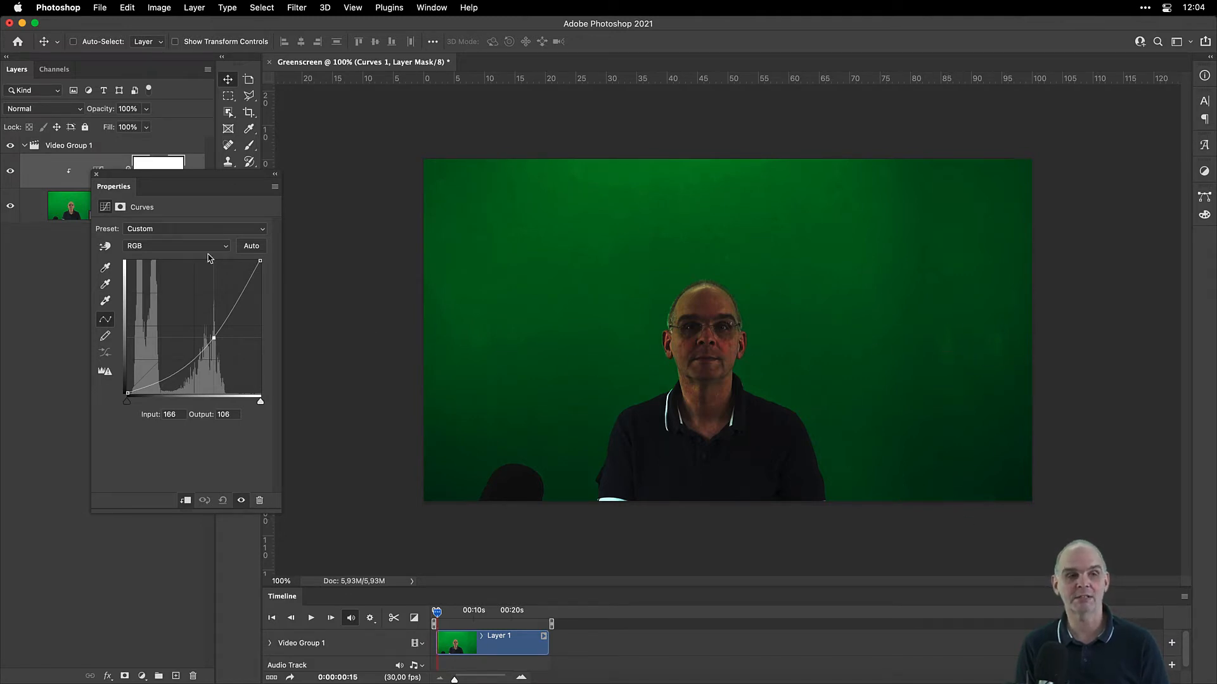
drag(214, 339, 196, 324)
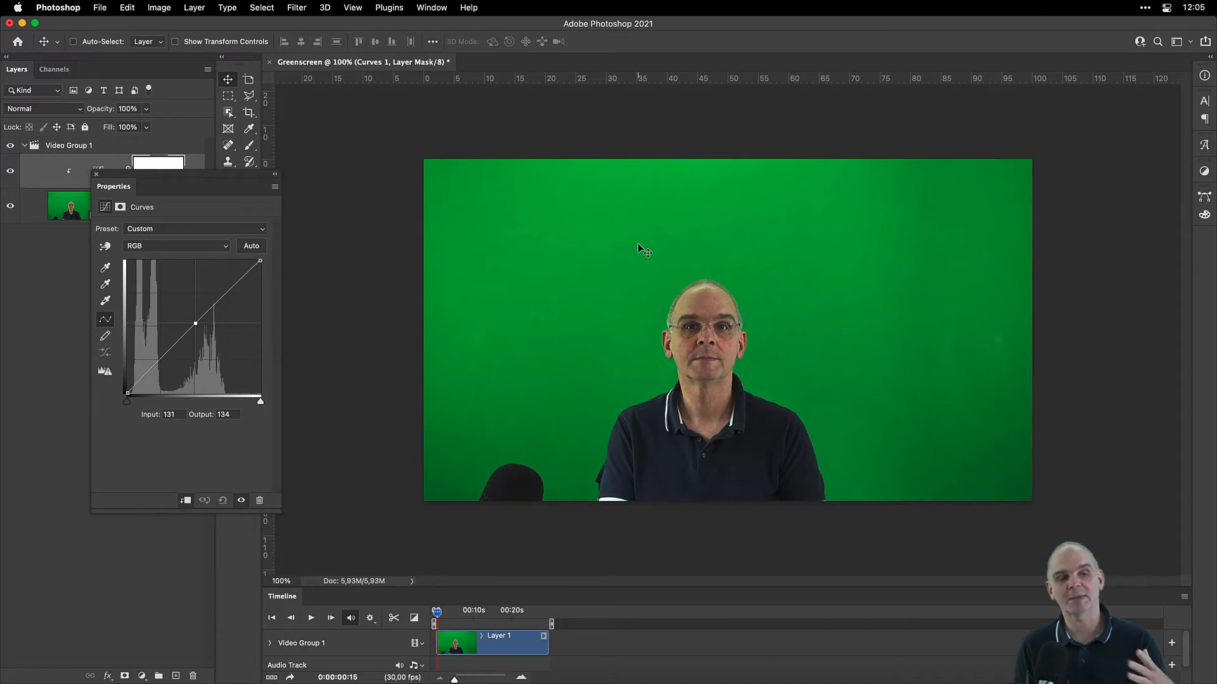
Close the curve settings and delete the Curves adjustment layer above Layer 1.
click(97, 175)
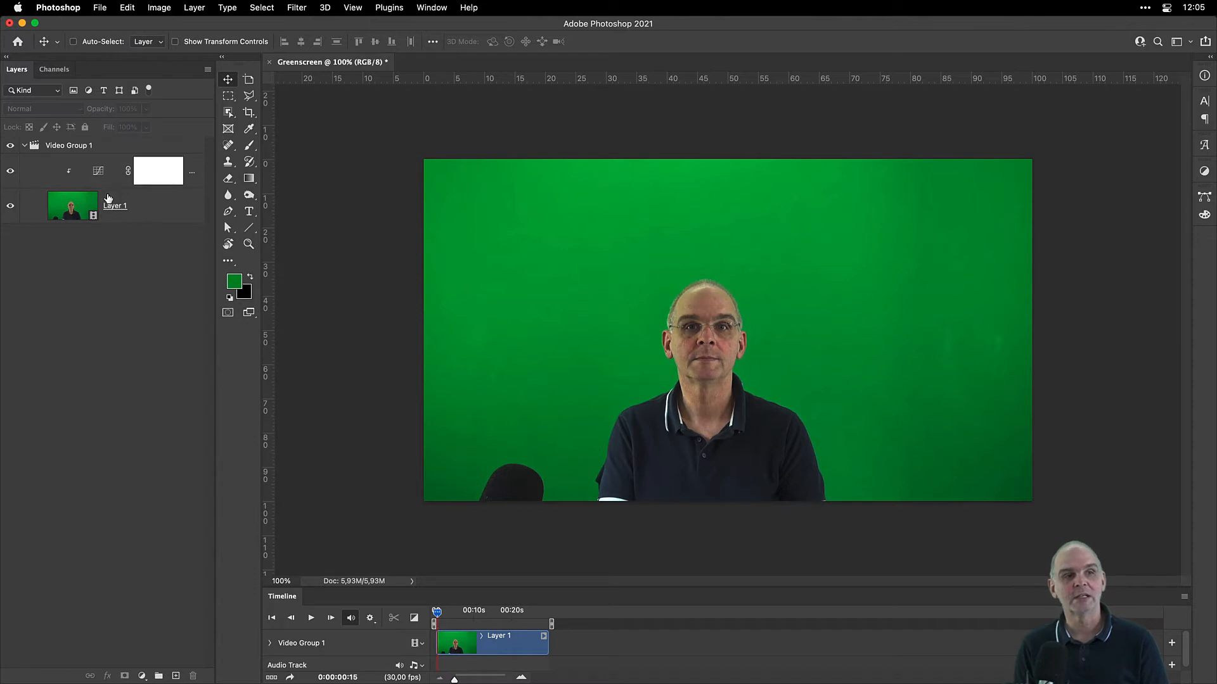
drag(105, 174, 193, 675)
click(191, 530)
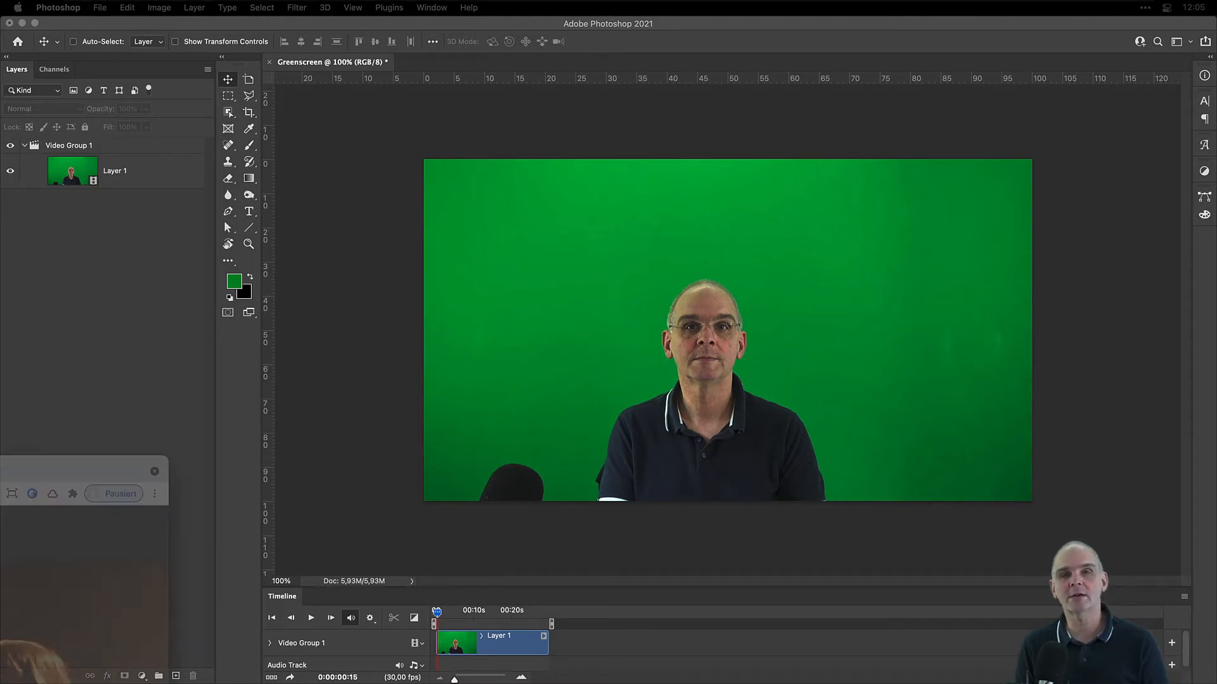
Bring up the 3D LUT Creator website in Chrome, look through its homepage and put the browser window away.
drag(0, 466, 578, 25)
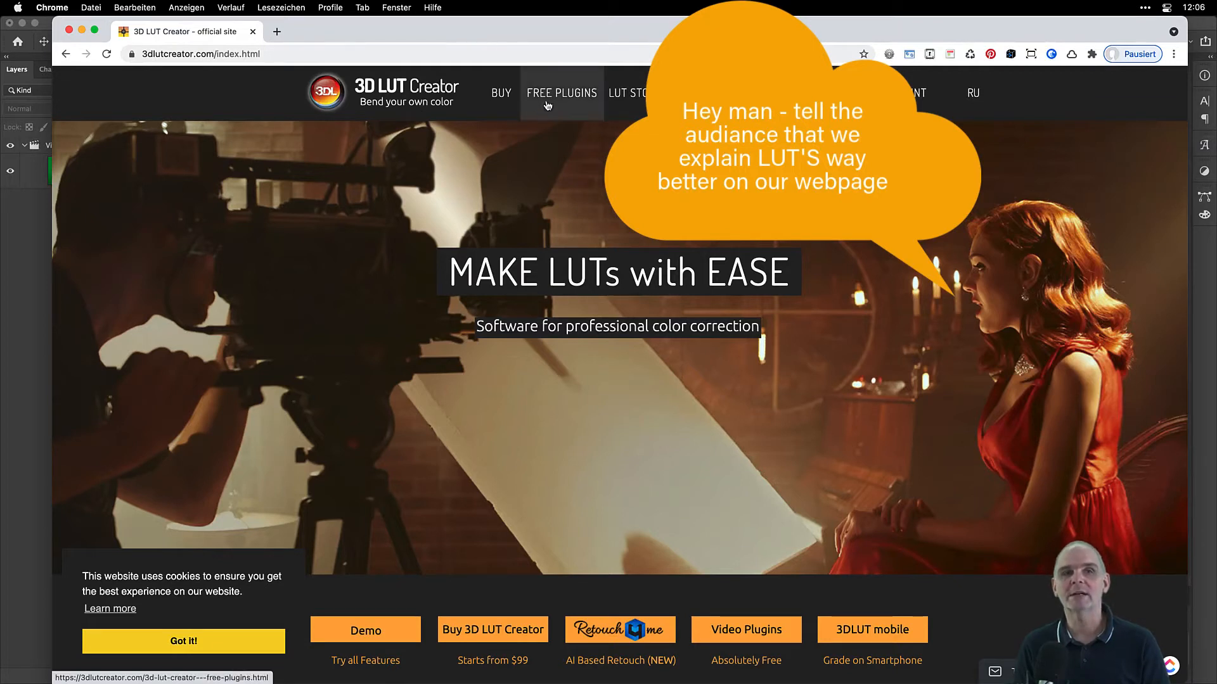
scroll(652, 290, down, 5)
scroll(652, 289, down, 3)
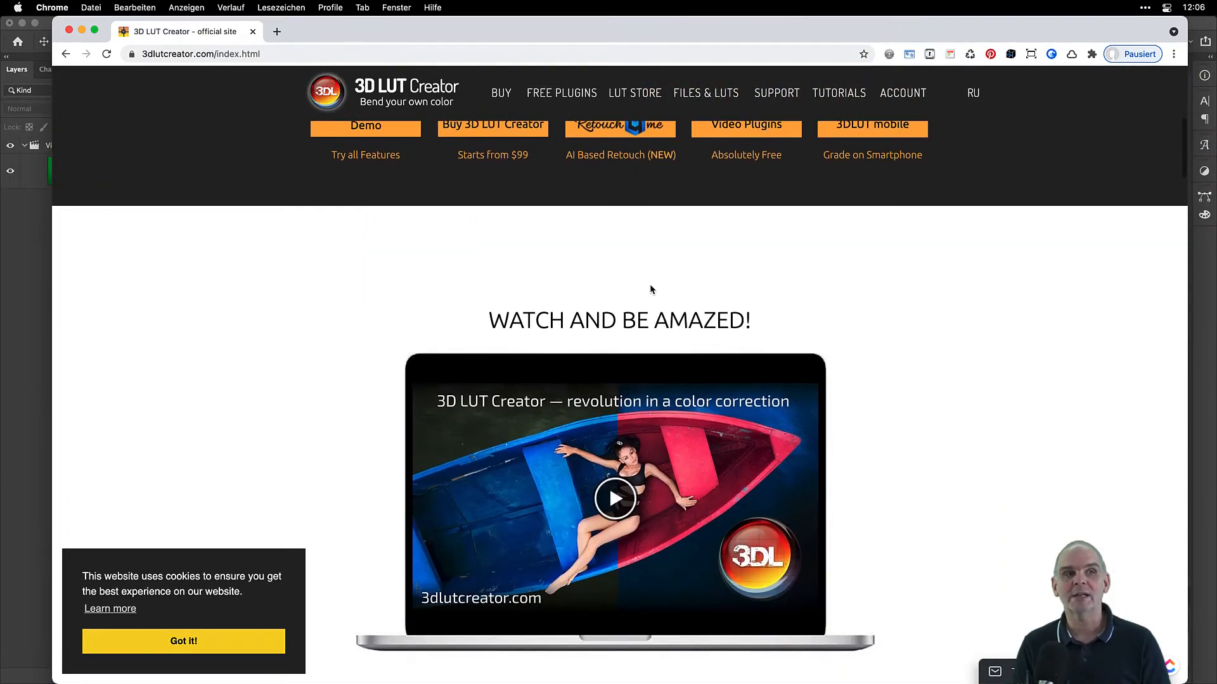
scroll(650, 286, up, 7)
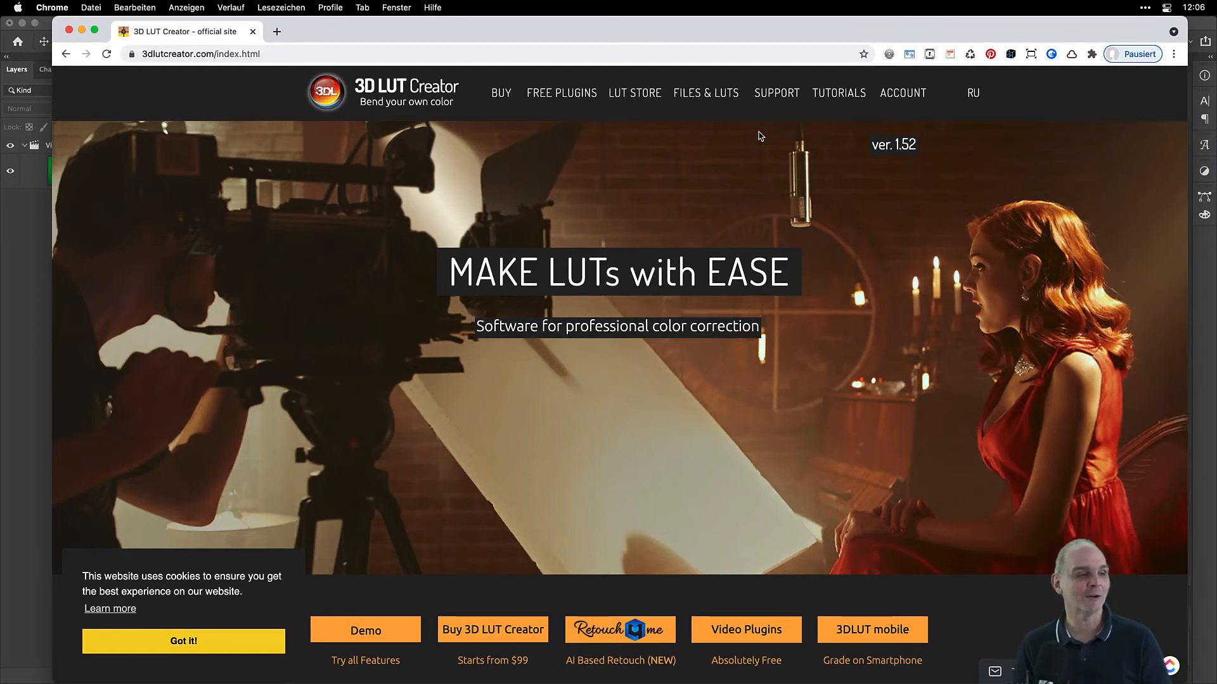
double_click(838, 23)
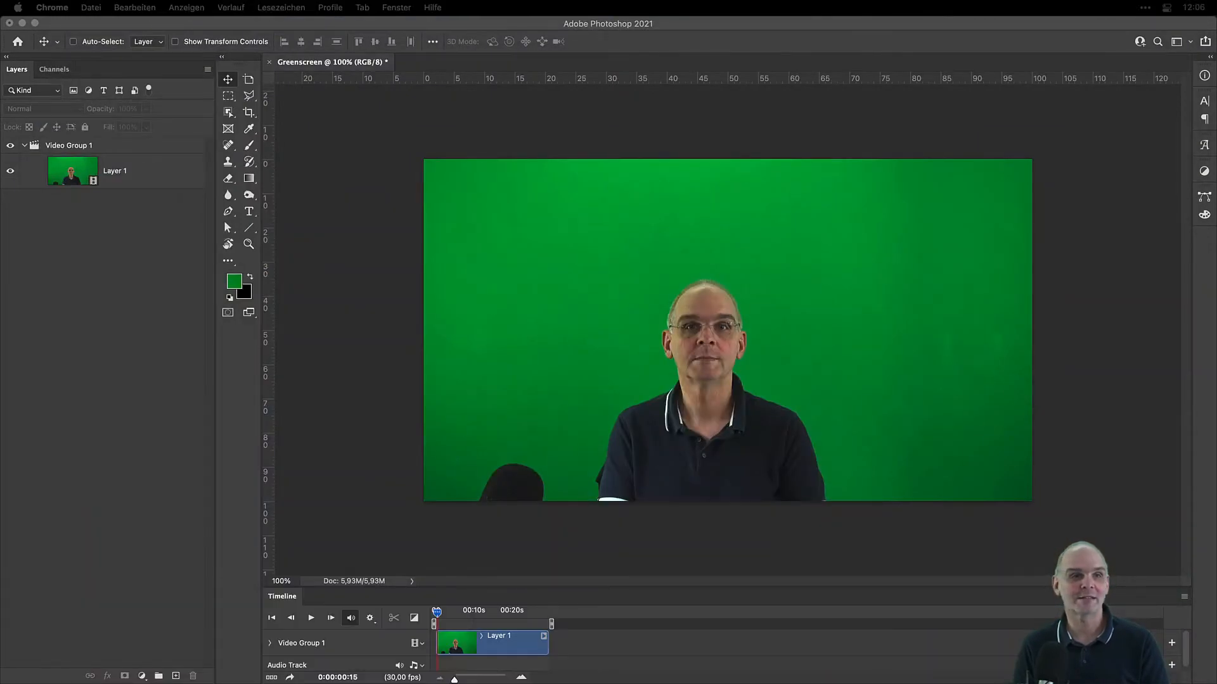
Switch to 3D LUT Creator and import the Photoshop image, reloading it with the frame at 0:00:05:27.
drag(450, 683, 380, 10)
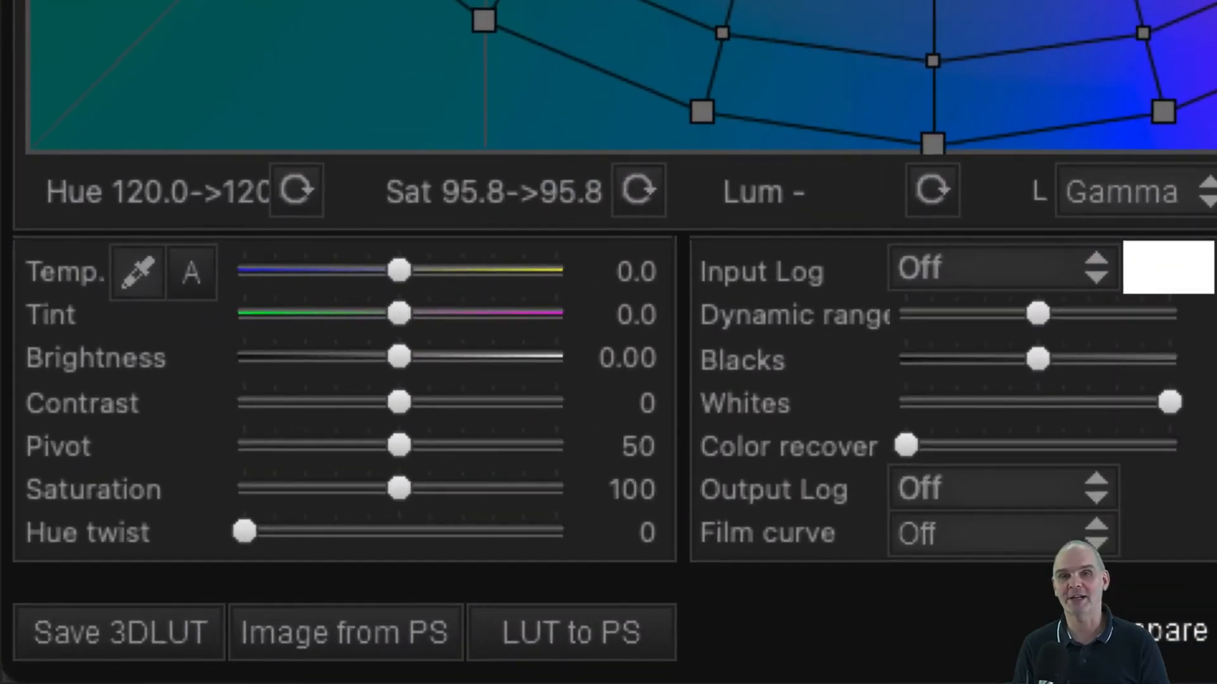
click(415, 653)
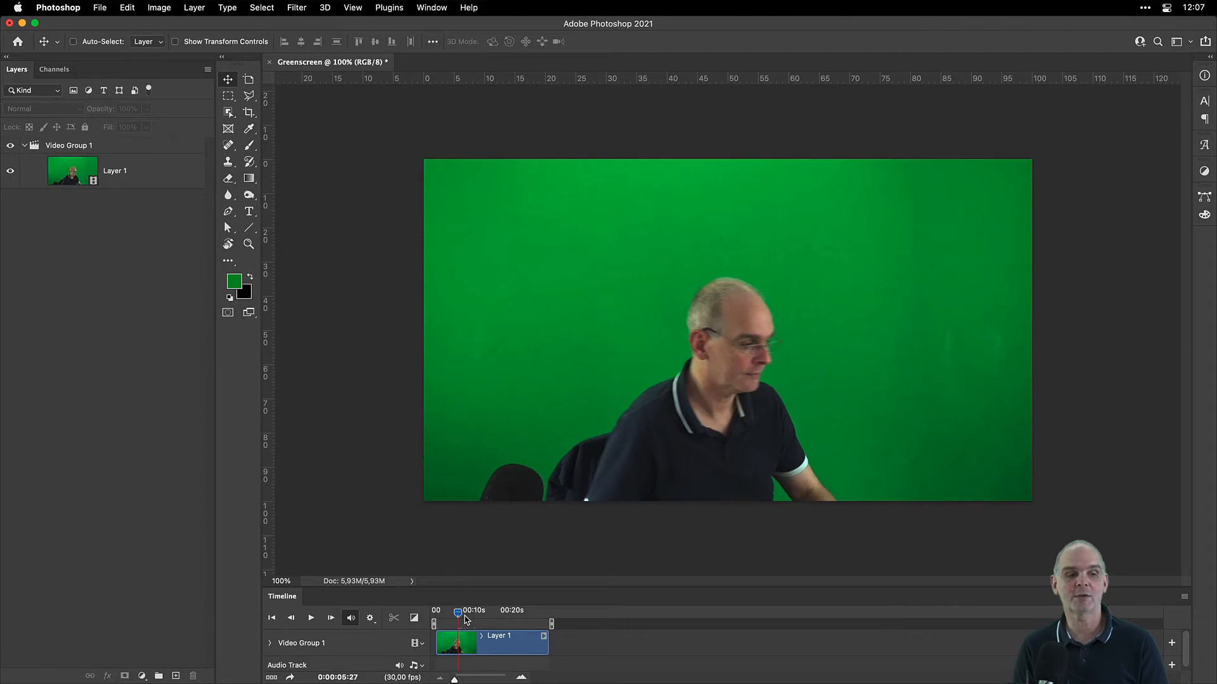
key(super+Tab)
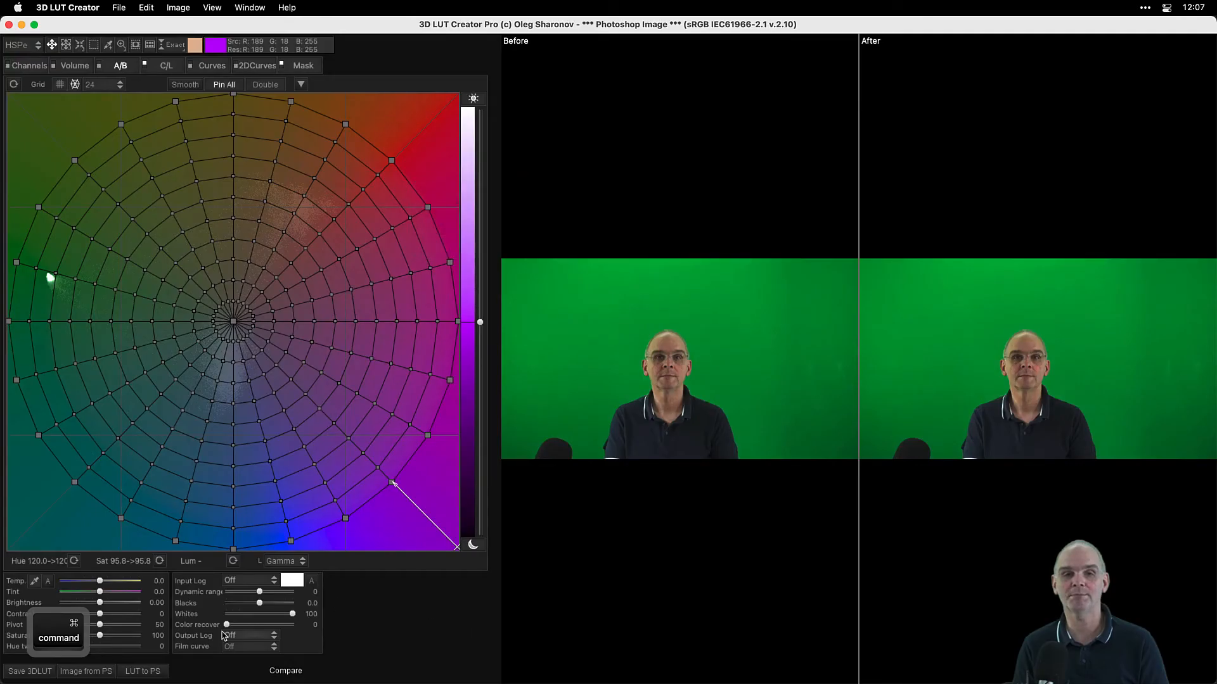
click(101, 672)
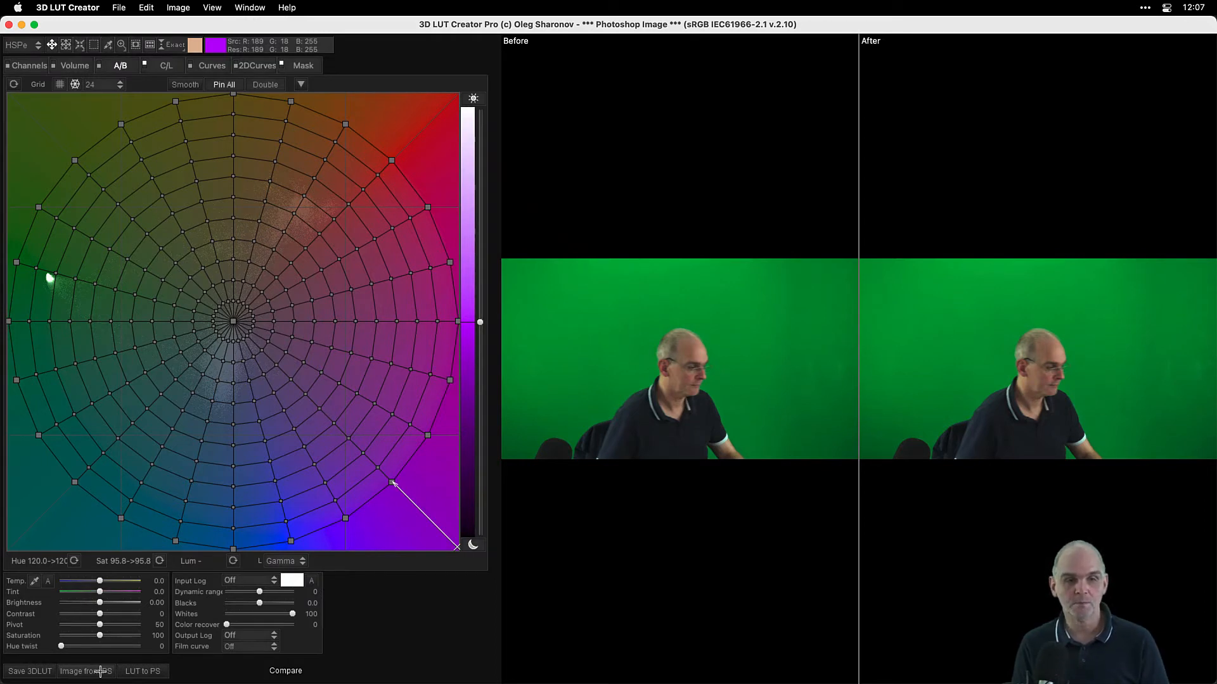
Return the Photoshop playhead to near the clip's start and import that frame into 3D LUT Creator.
key(super+Tab)
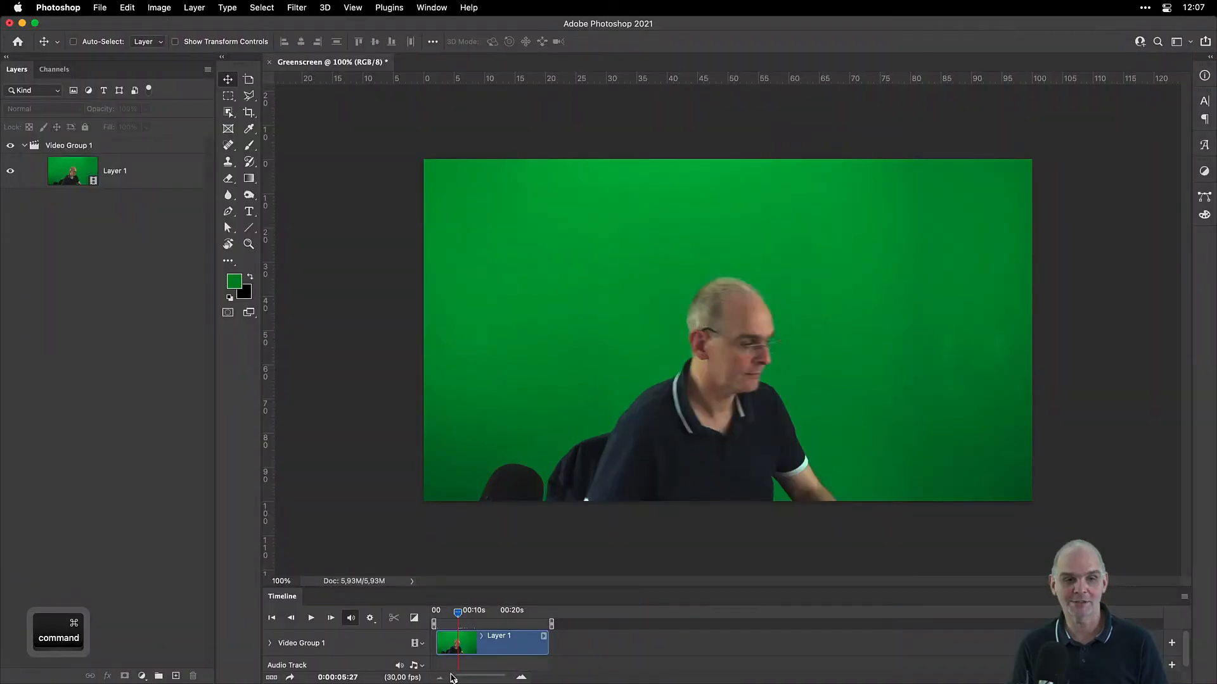
drag(458, 613, 438, 613)
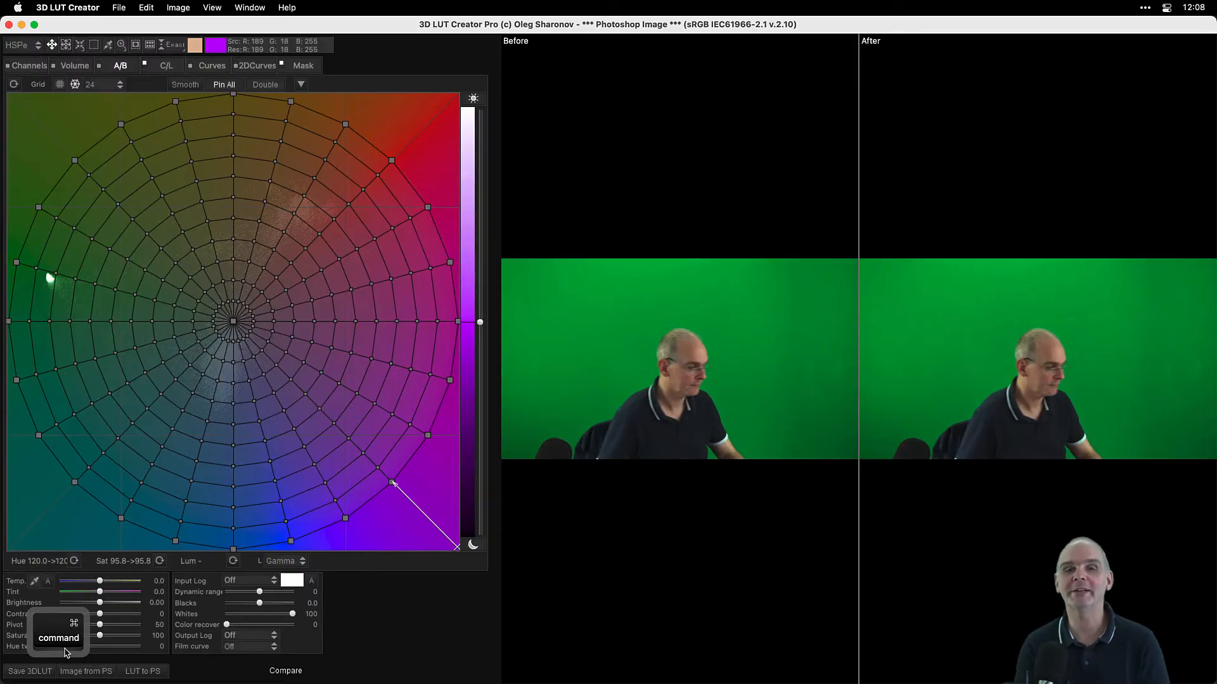
click(72, 672)
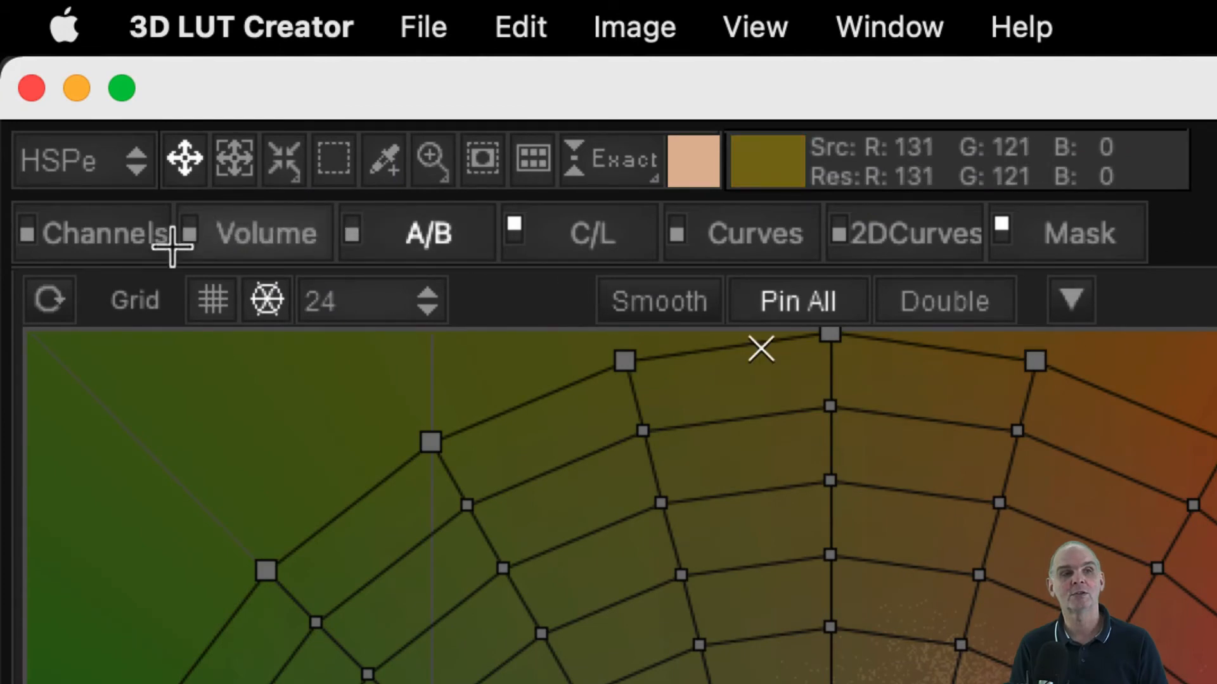
Look through the Volume, A/B, C/L, Curves, 2DCurves and Mask tools for the imported frame.
click(206, 244)
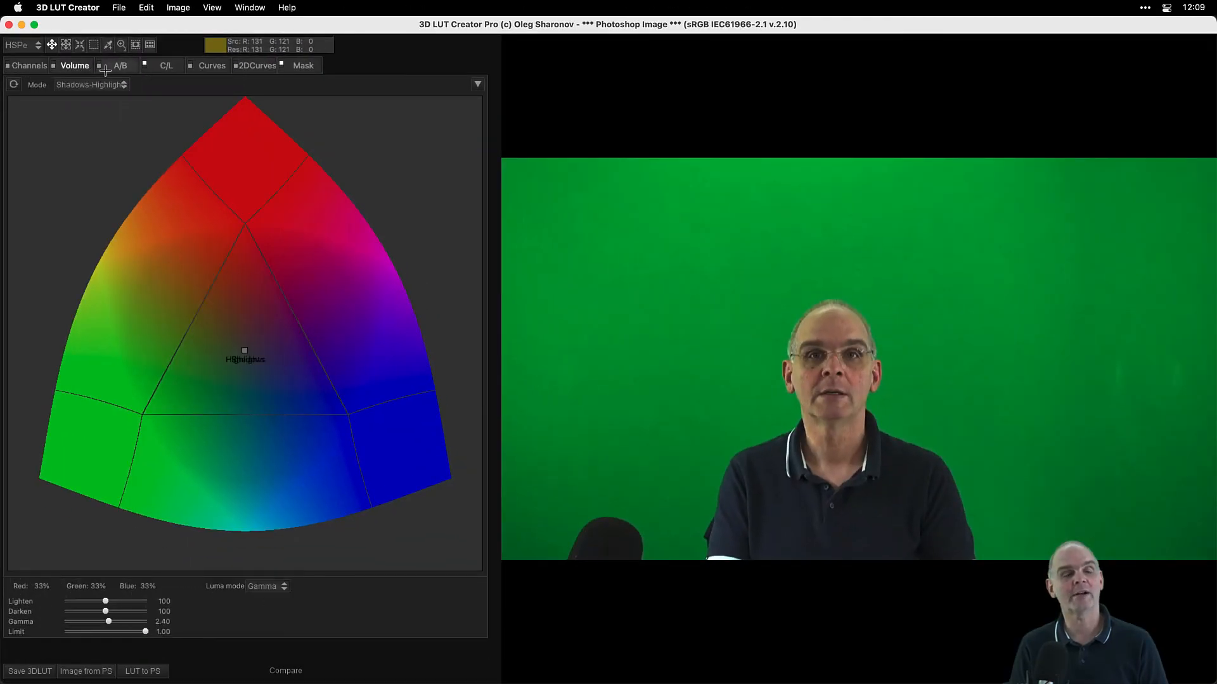
click(106, 70)
click(155, 68)
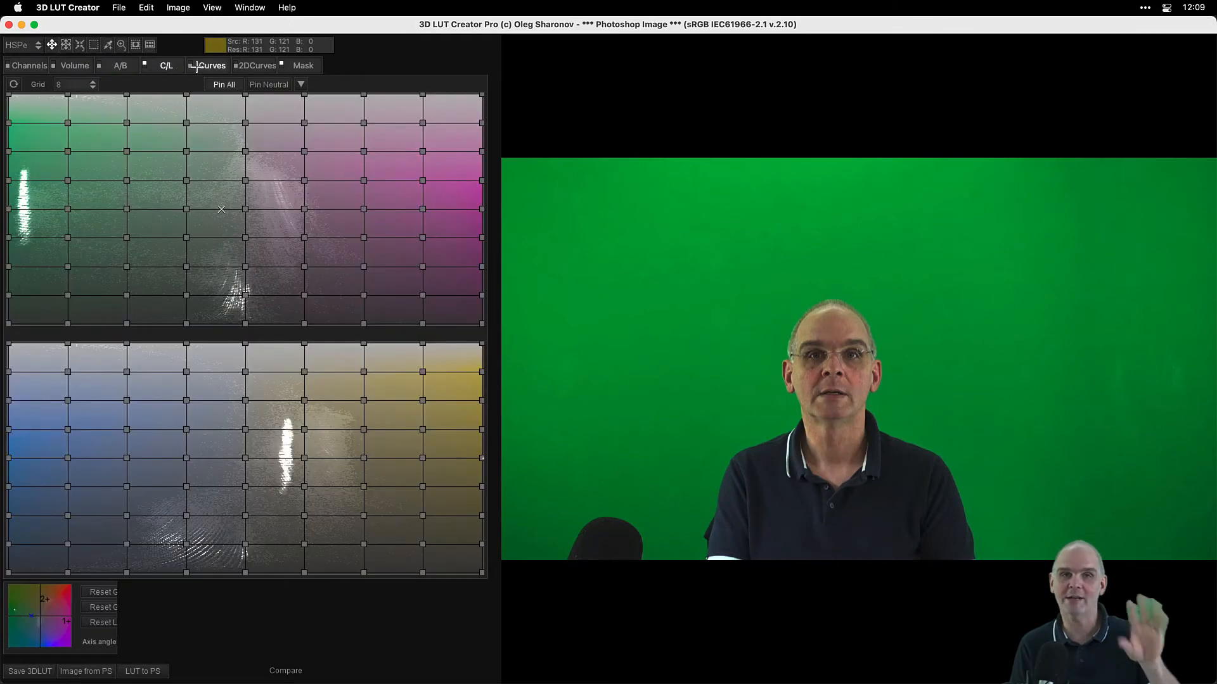
click(209, 68)
click(252, 66)
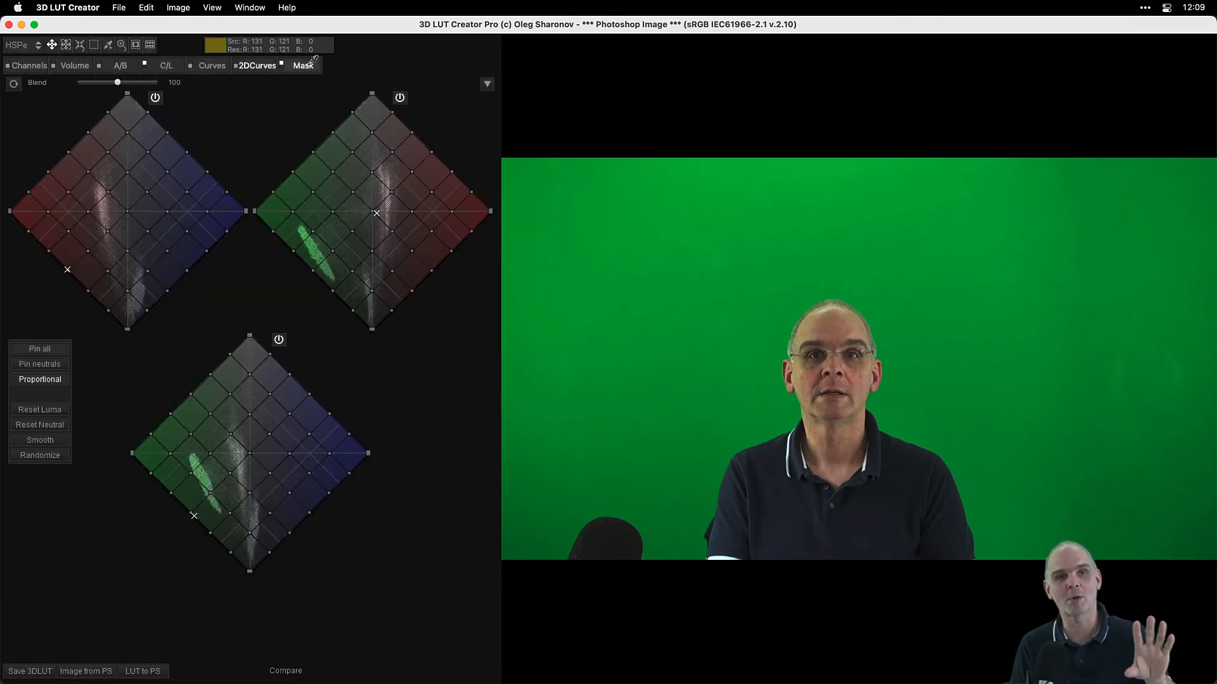
click(303, 66)
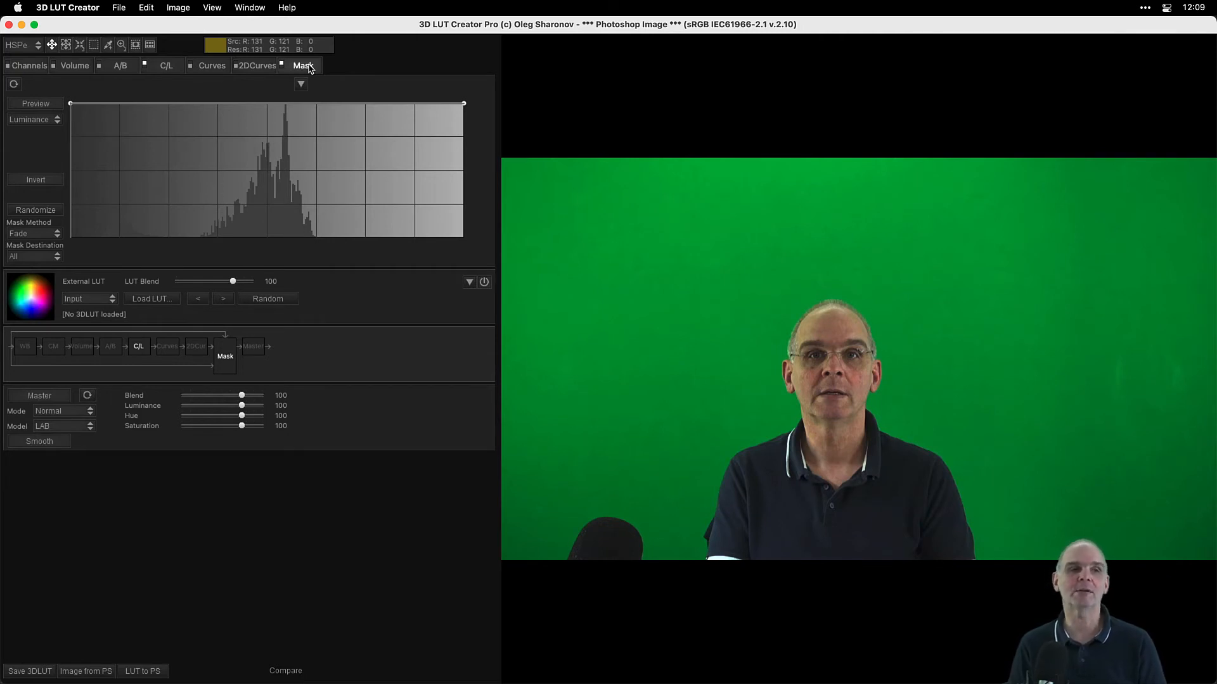
Try shifting the background green towards teal on the A/B colour grid and reset the grid.
click(118, 67)
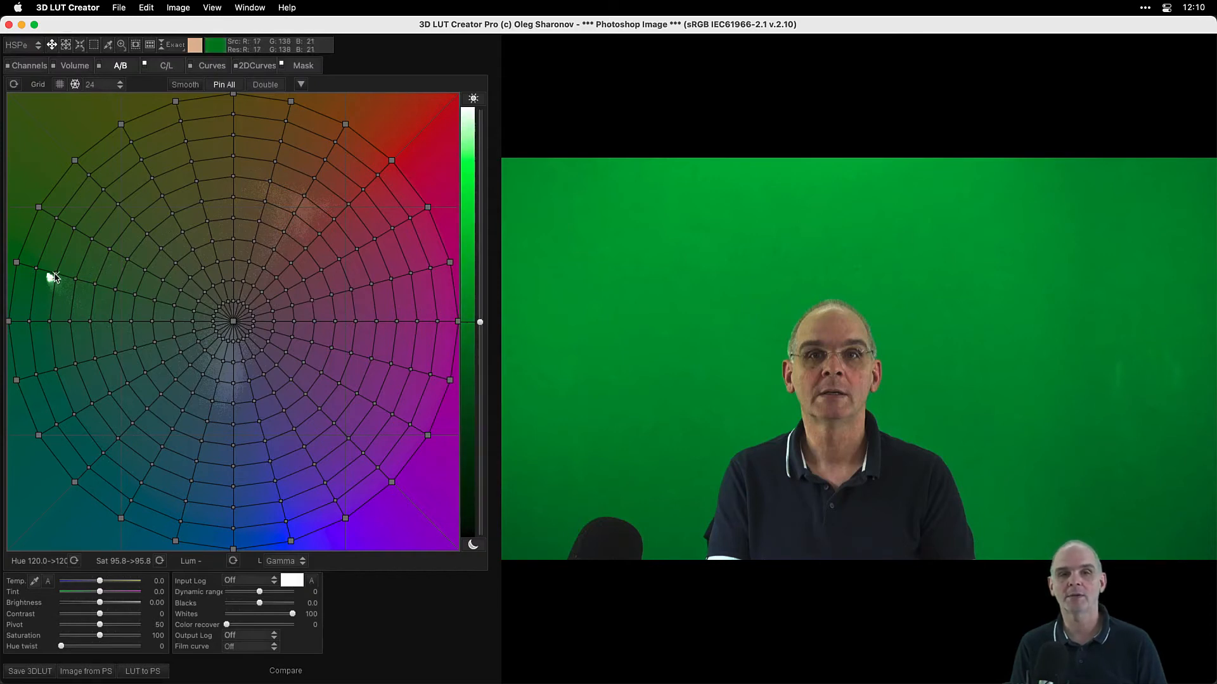
mouse_move(56, 277)
mouse_down()
mouse_move(259, 199)
mouse_move(269, 266)
mouse_move(371, 387)
mouse_move(189, 445)
mouse_move(116, 281)
mouse_move(81, 389)
mouse_up()
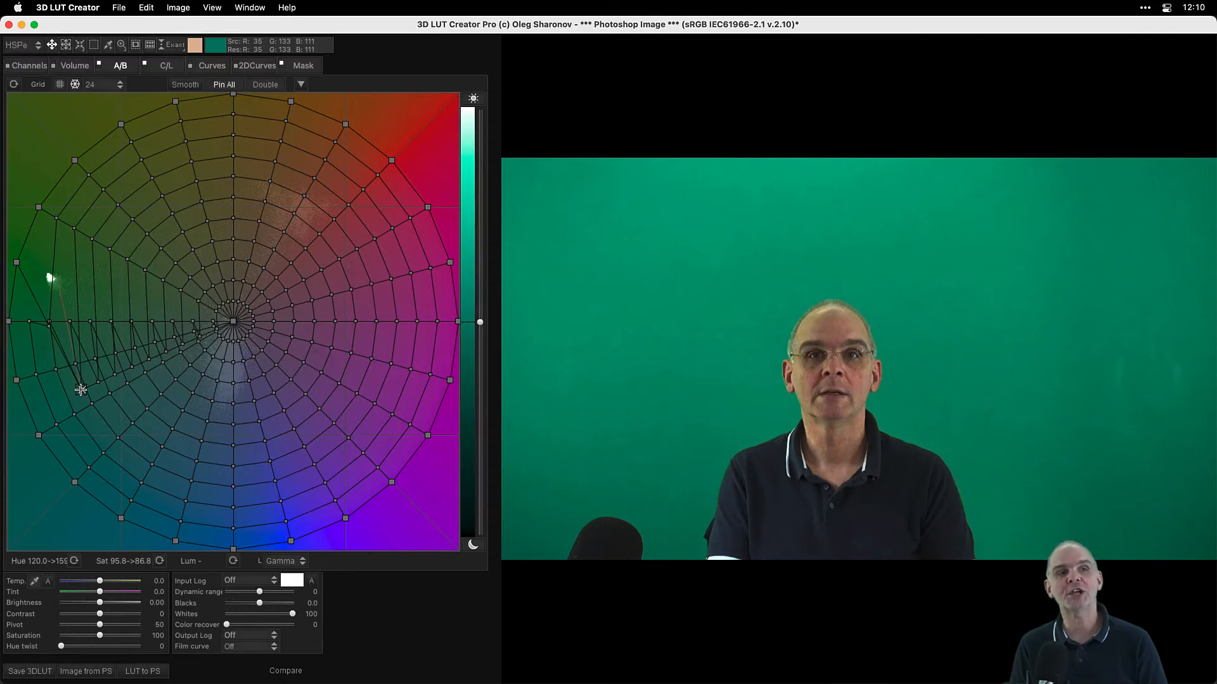
click(14, 86)
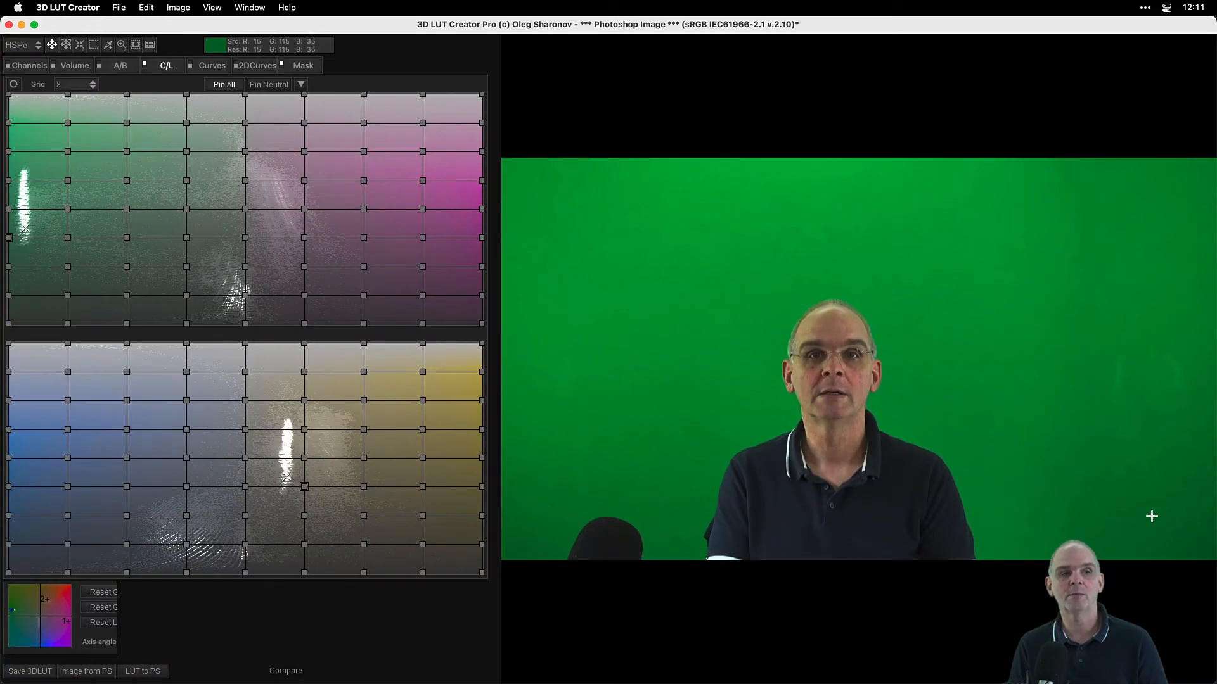
Try brightening the background's dark greens from the image on the 8-division C/L grid, and reset the grid.
drag(1152, 516, 1148, 434)
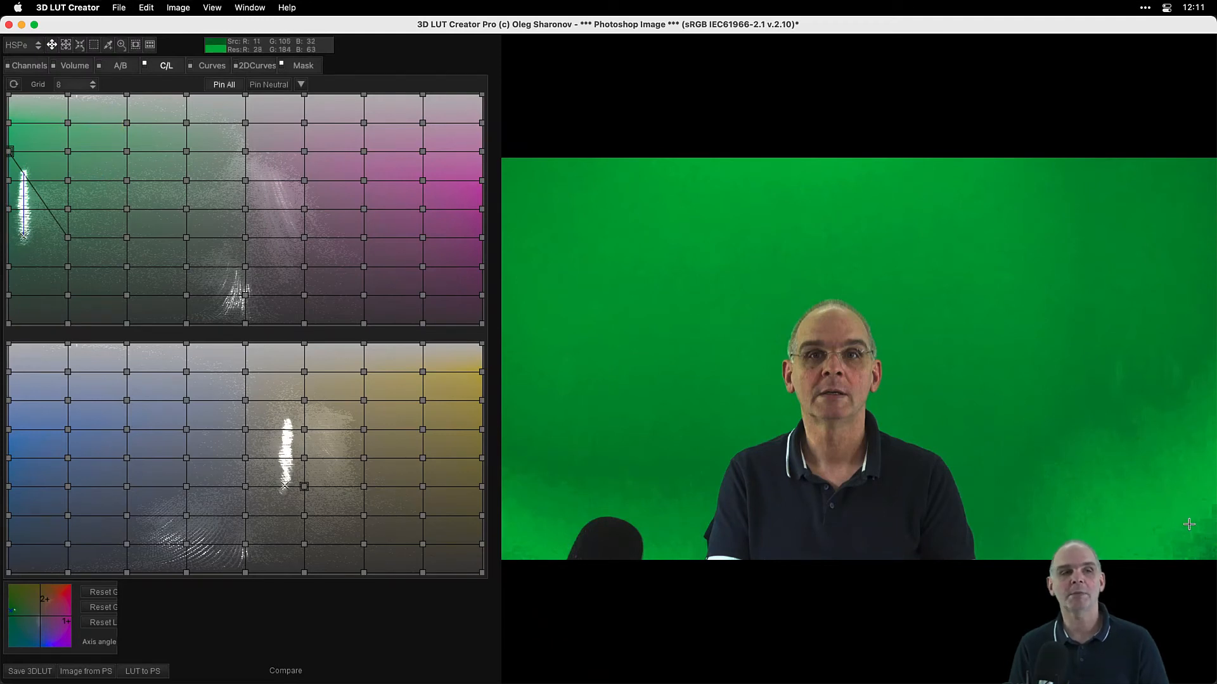
drag(1198, 541, 1193, 517)
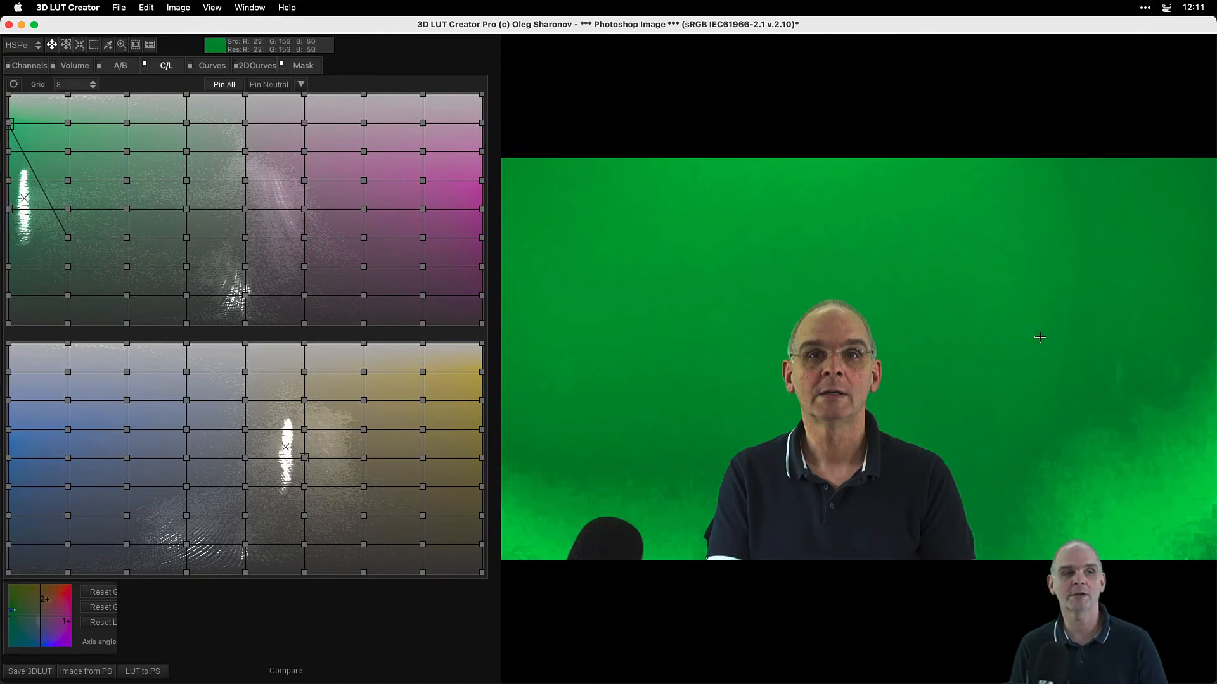
drag(995, 307, 989, 258)
drag(690, 461, 683, 375)
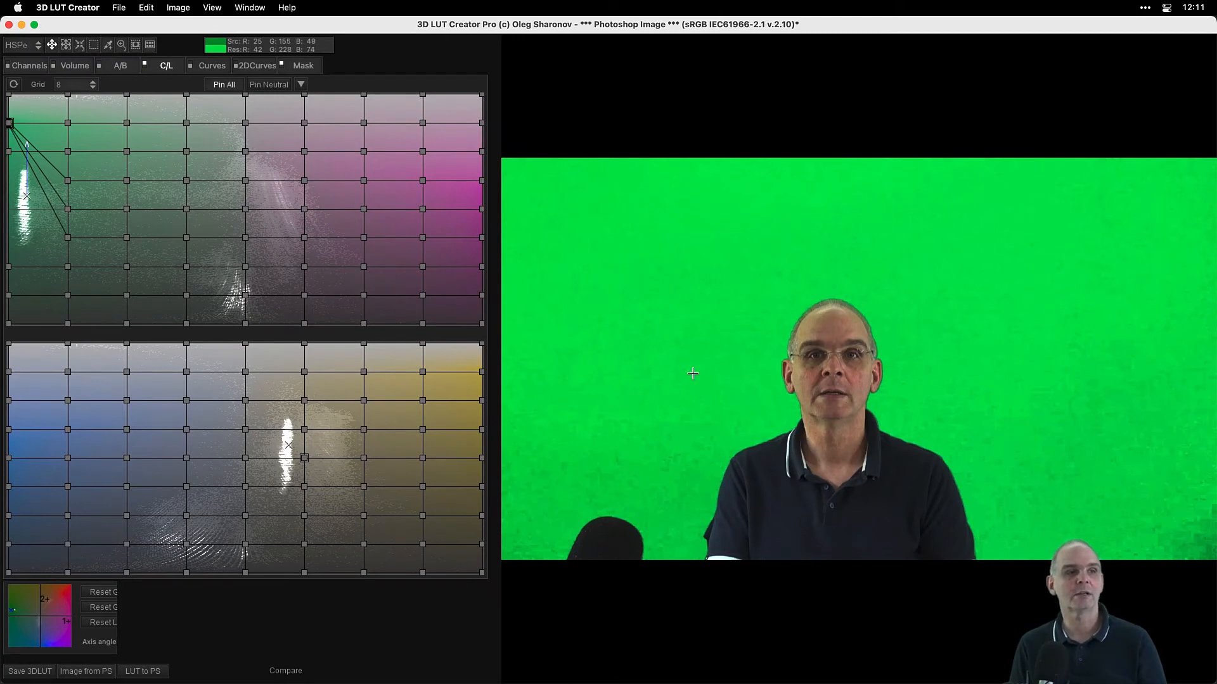
click(13, 87)
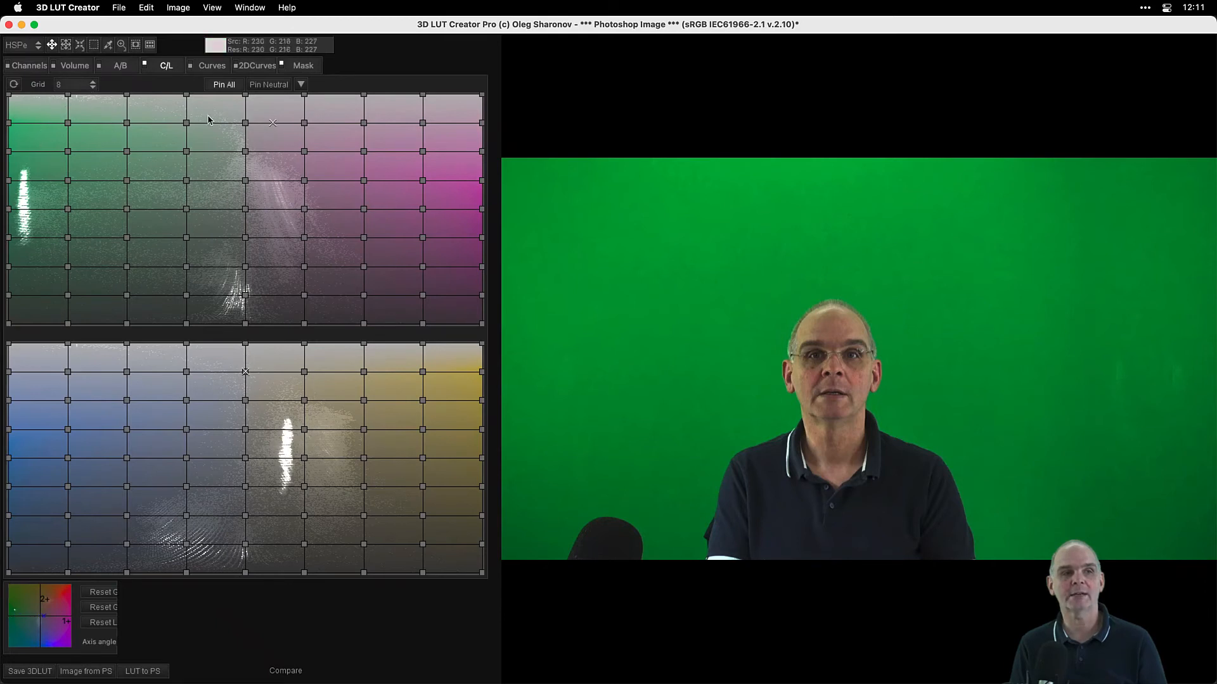
Set the C/L grid density to 16 and keep all grid points pinned.
click(93, 86)
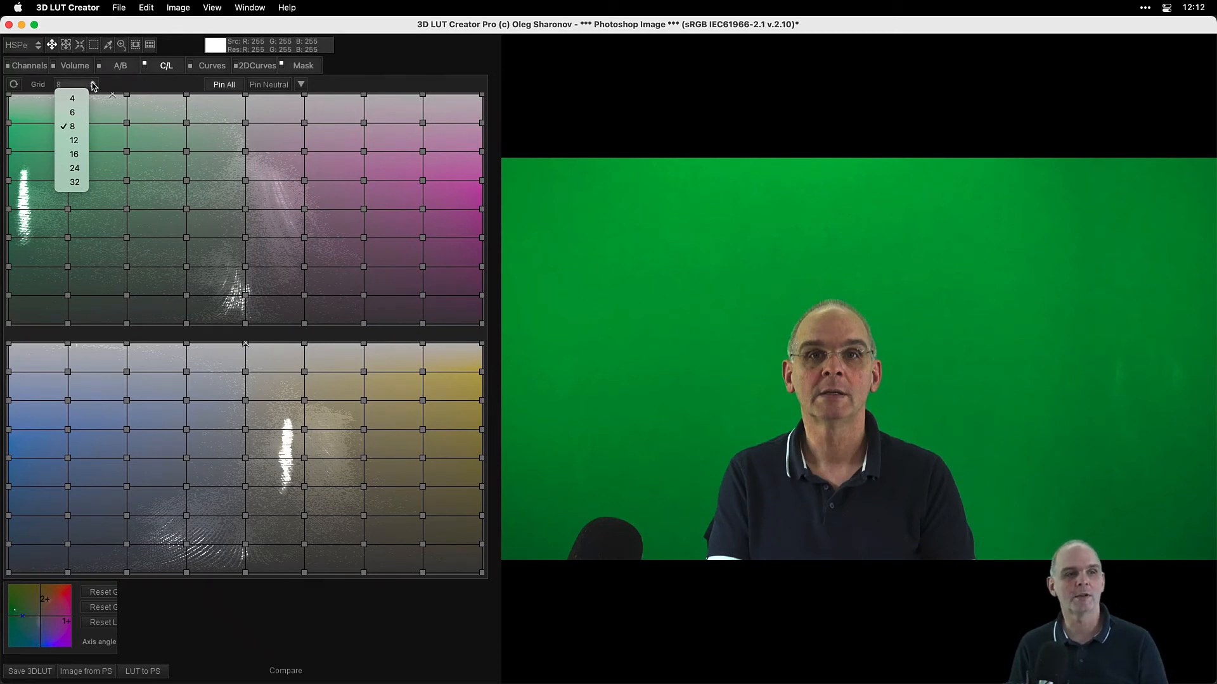
click(88, 154)
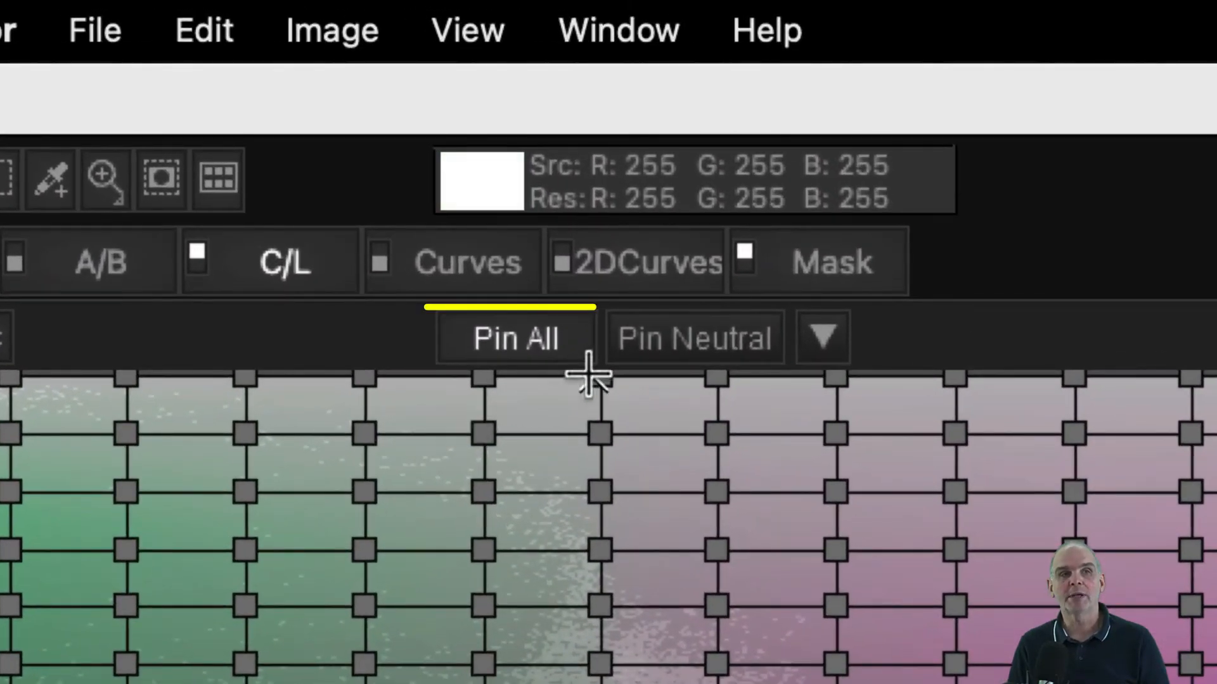
click(531, 339)
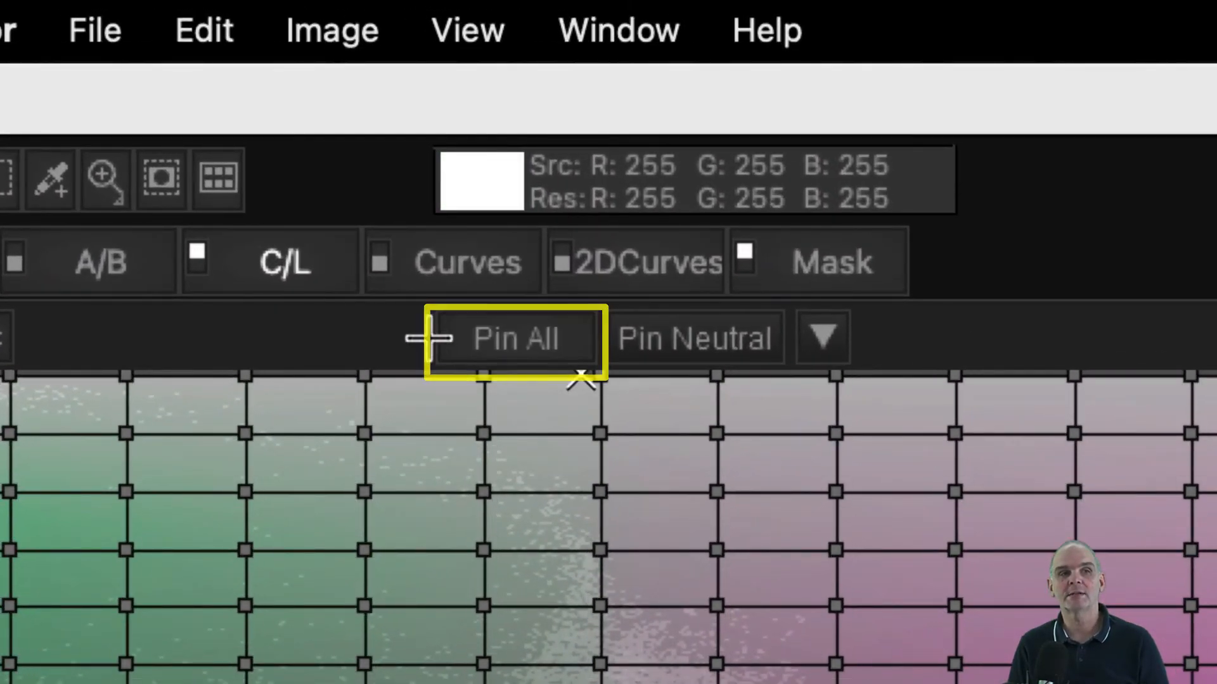
click(510, 343)
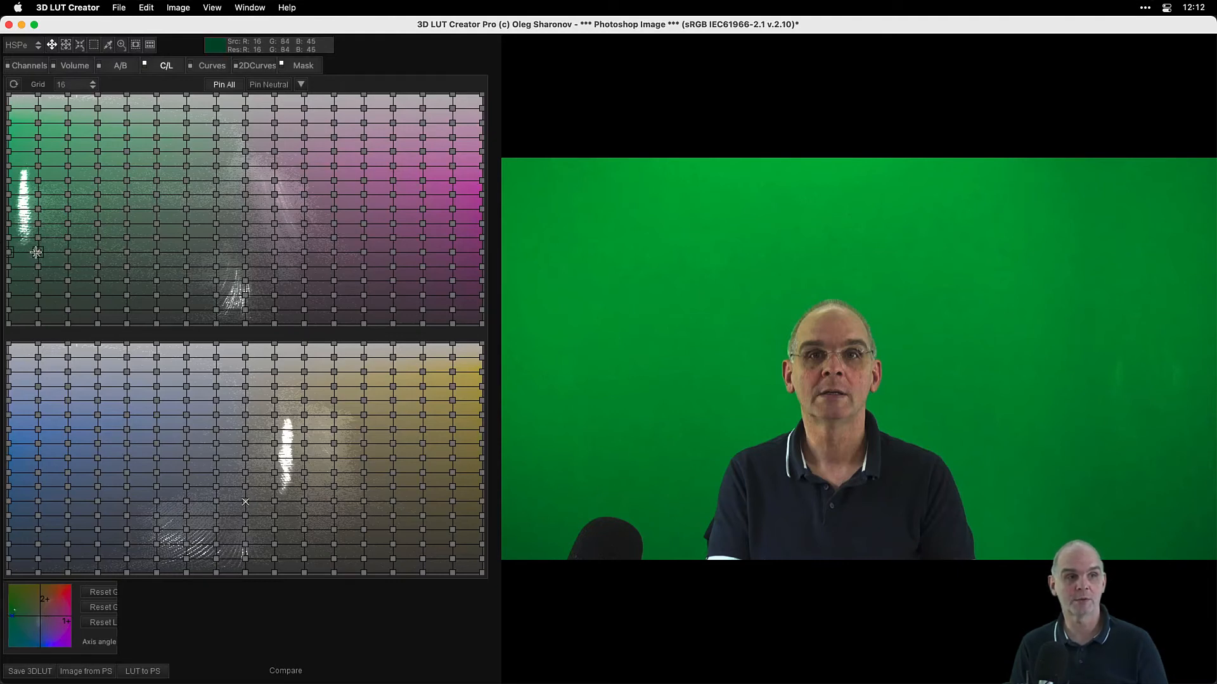
Raise the background's dark green grid points to the brighter green level and gather them at one spot on the upper C/L grid.
drag(36, 250, 36, 166)
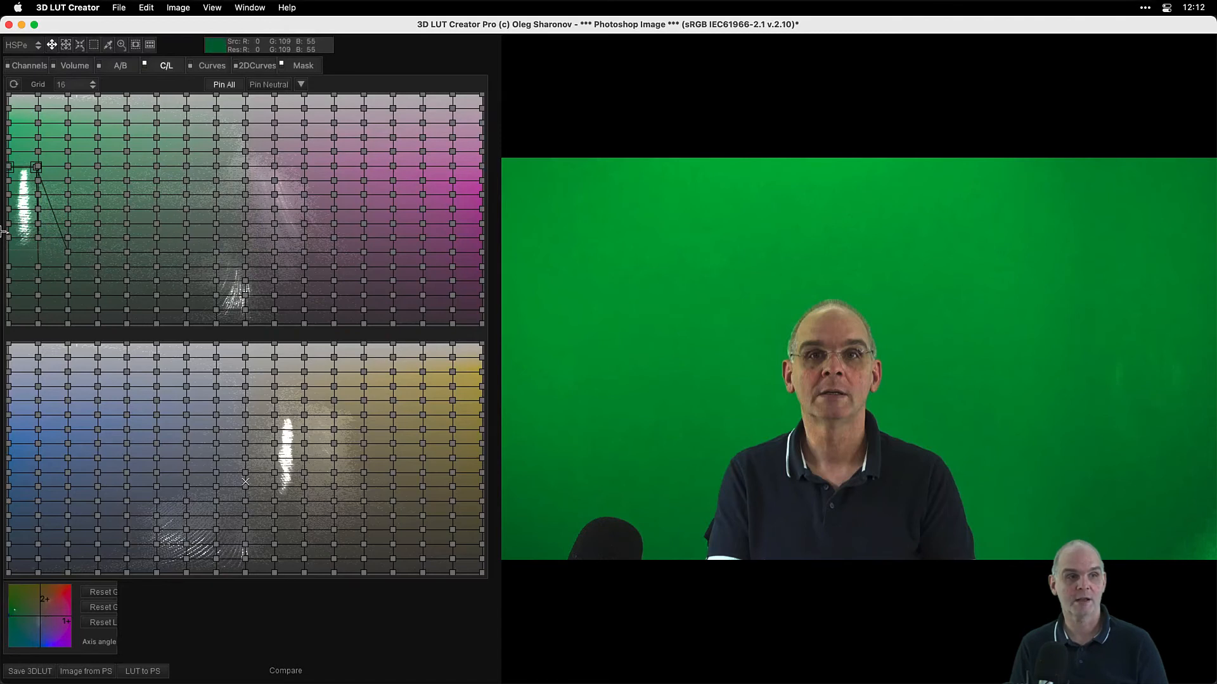
drag(38, 236, 36, 166)
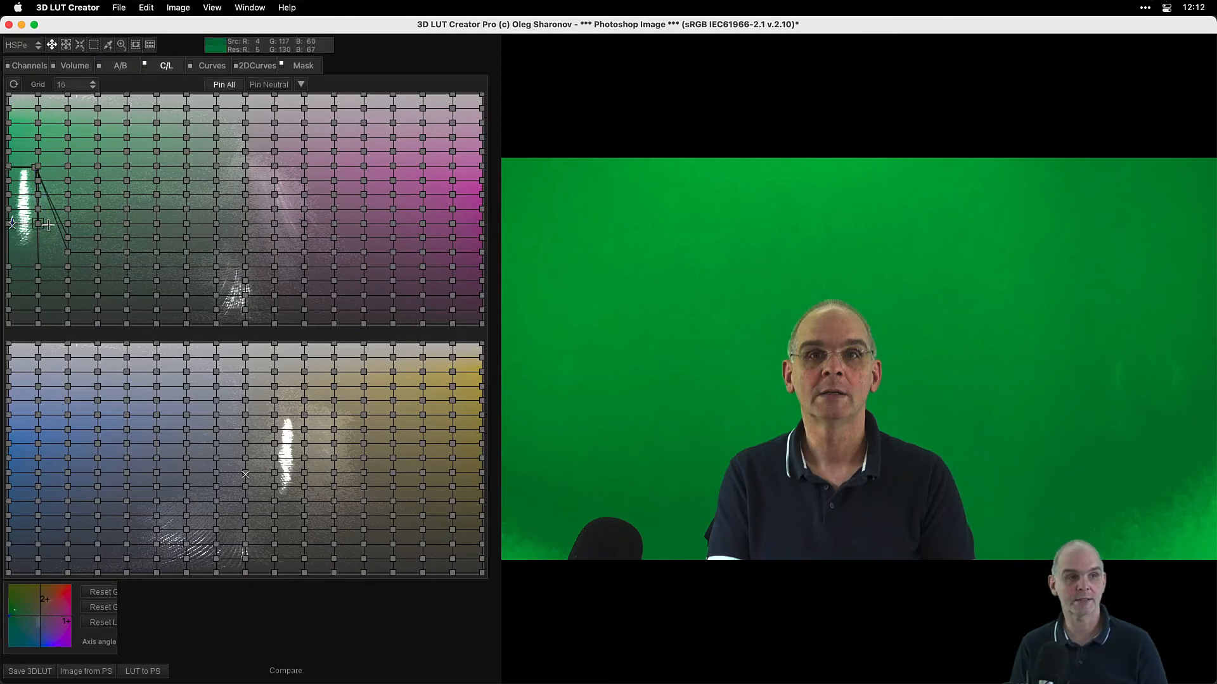
drag(38, 223, 38, 174)
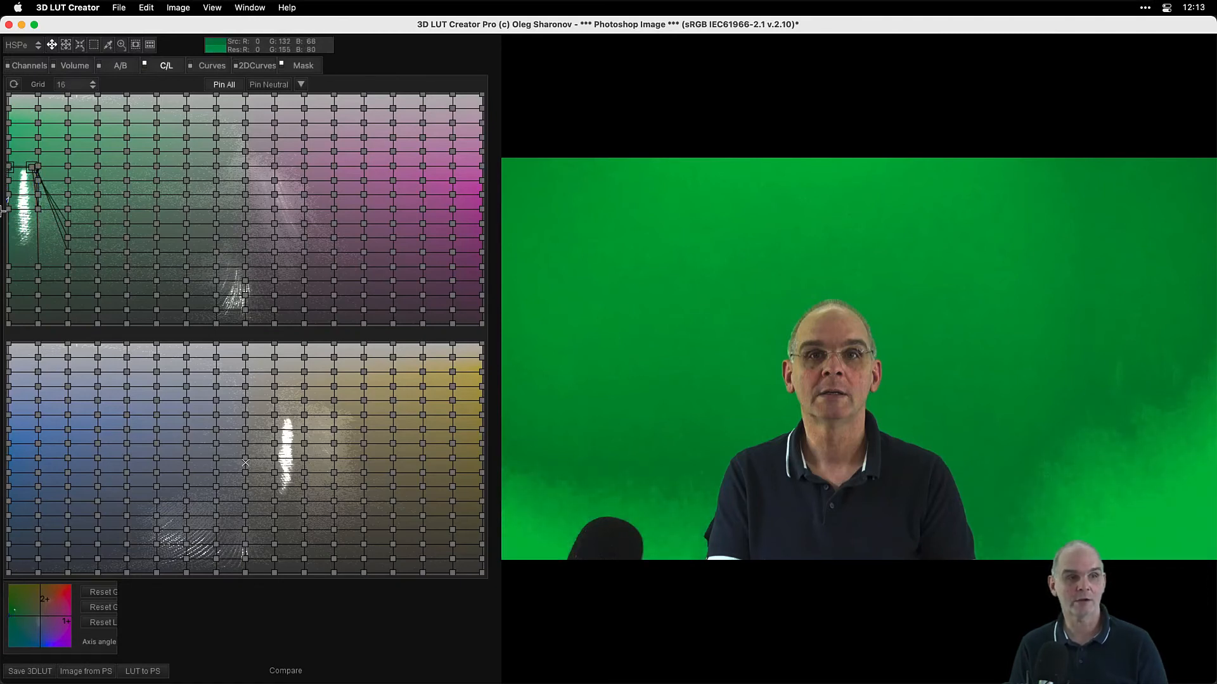
drag(38, 210, 38, 166)
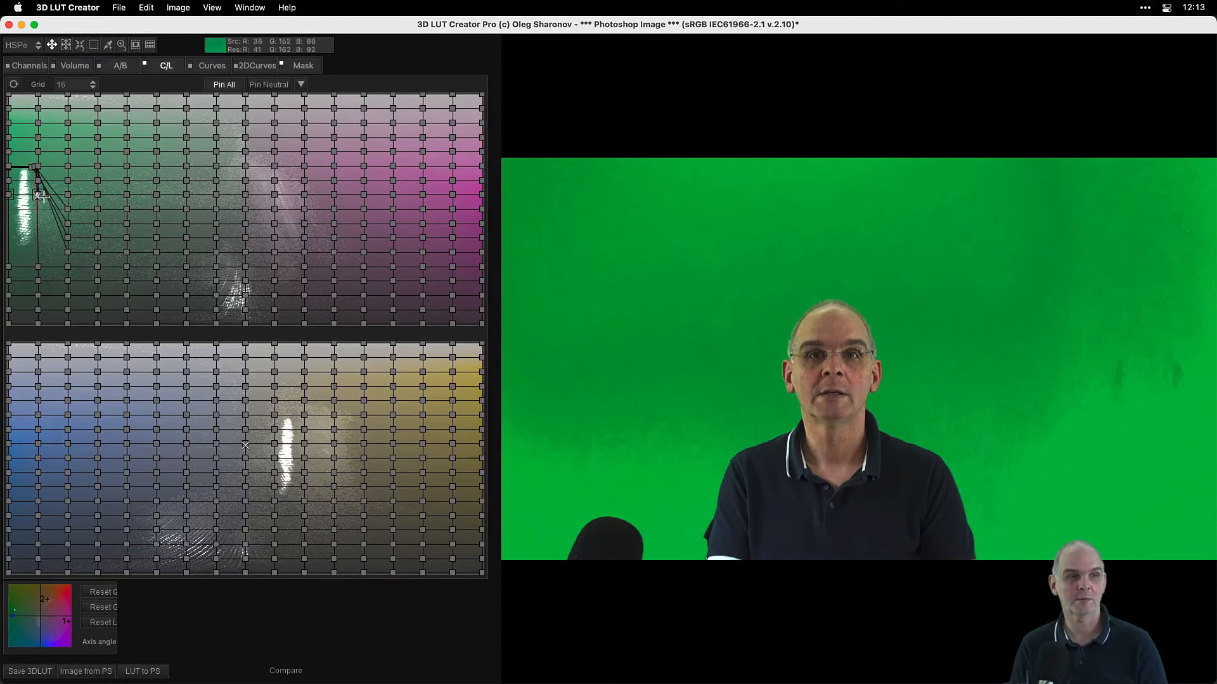
drag(35, 168, 35, 166)
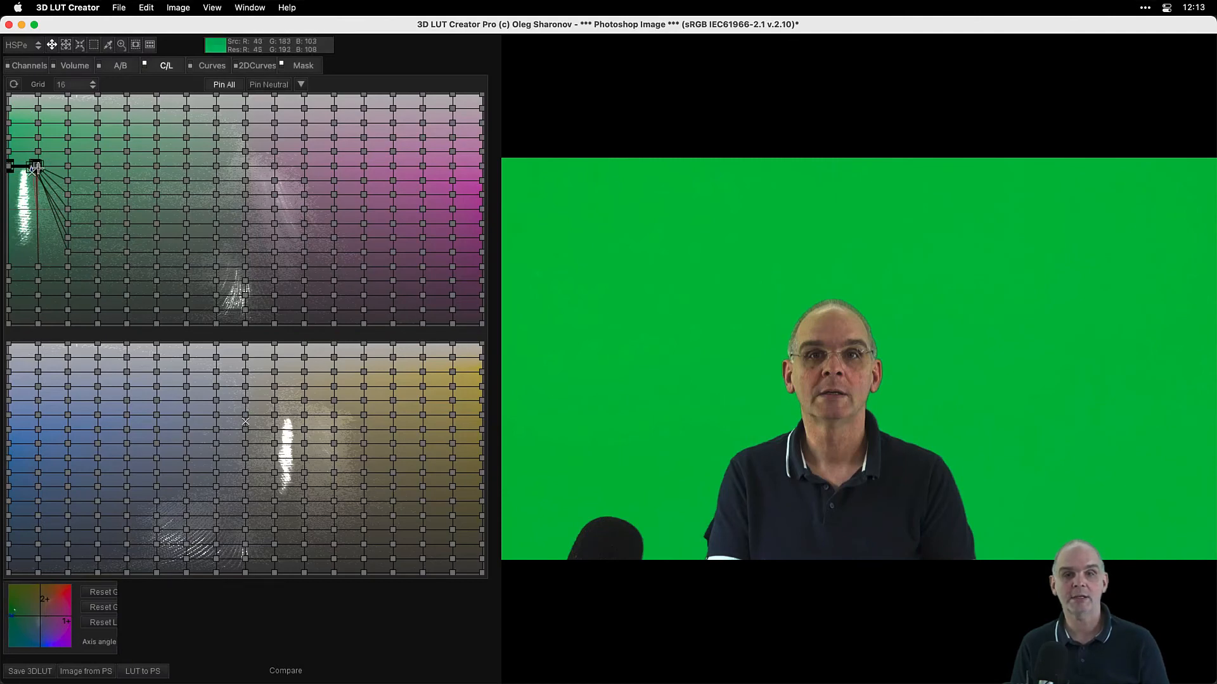
mouse_move(37, 166)
mouse_down()
mouse_move(31, 188)
mouse_move(33, 129)
mouse_move(29, 180)
mouse_up()
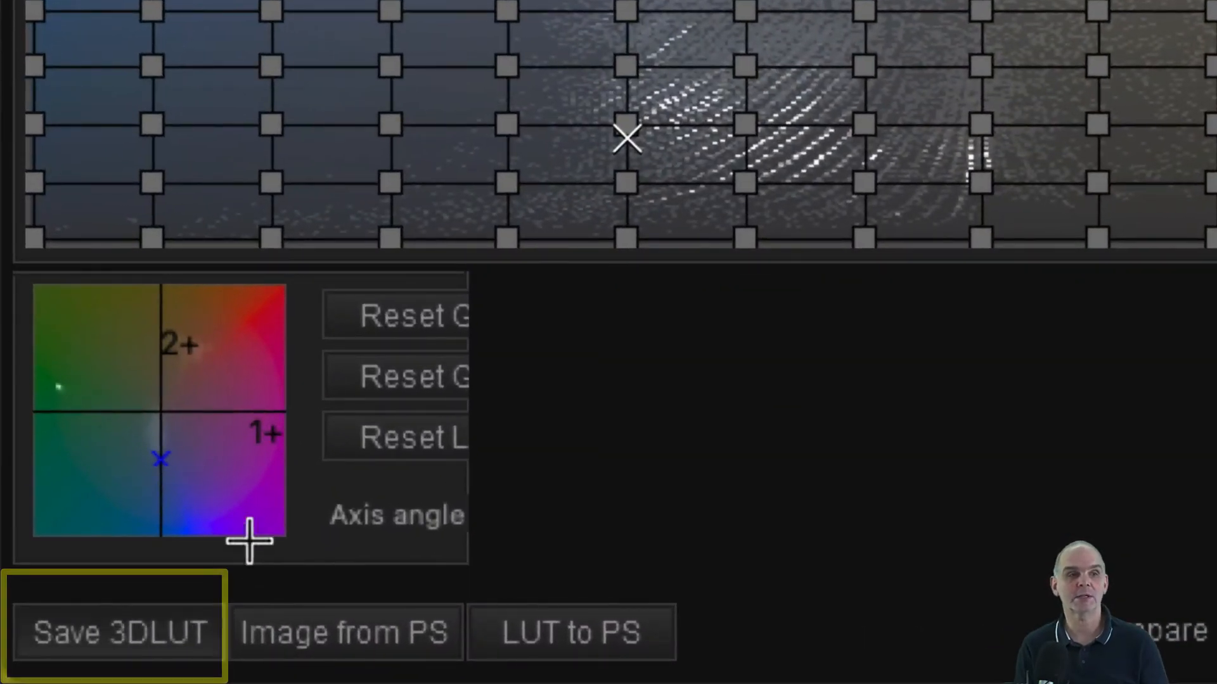
Start saving the 3D LUT and choose the Camtasia 2021 folder inside Movies as its location.
click(209, 631)
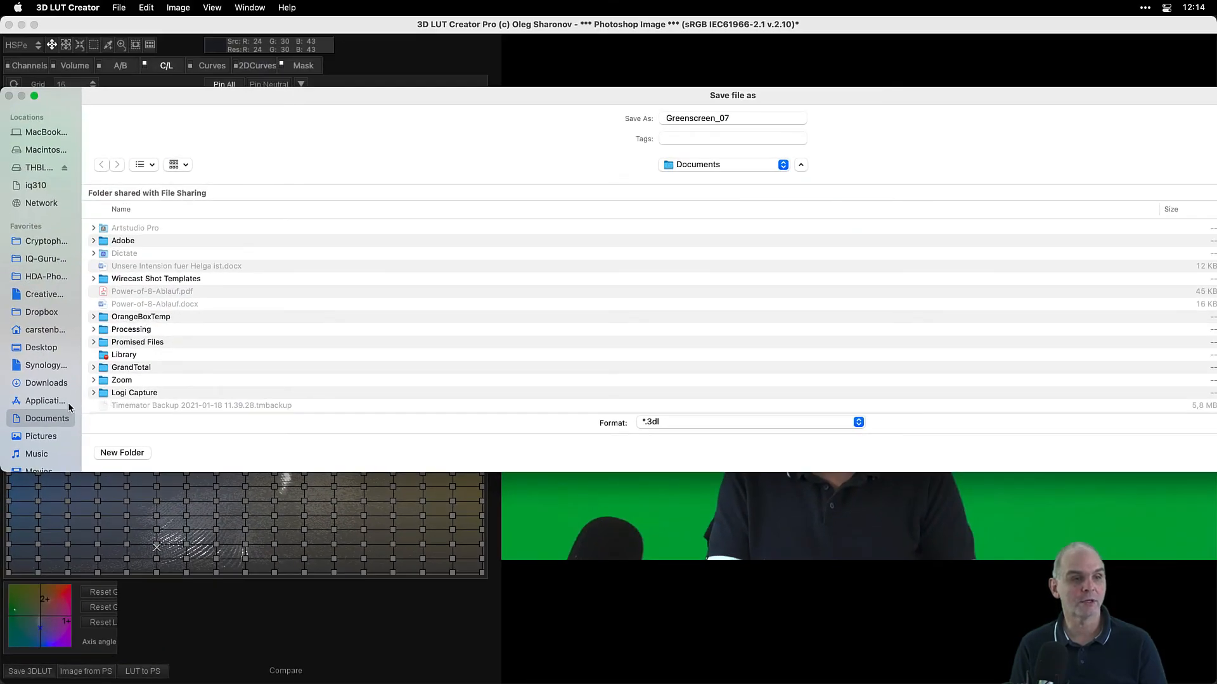
scroll(68, 402, down, 3)
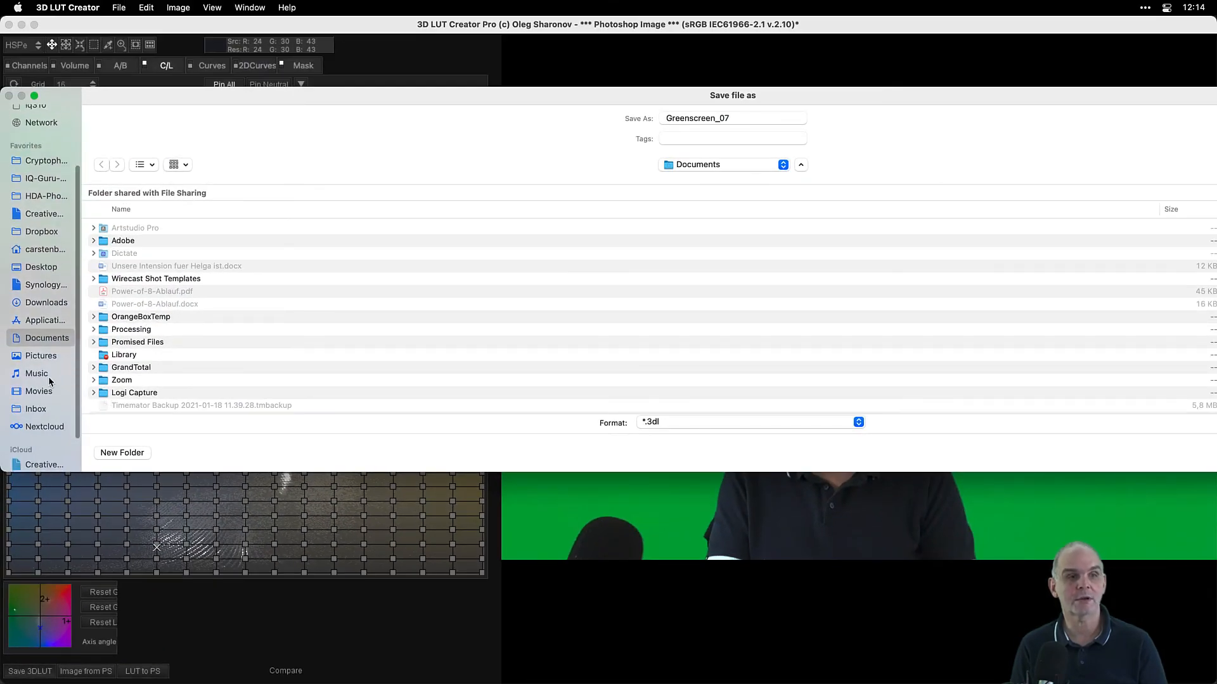
click(52, 392)
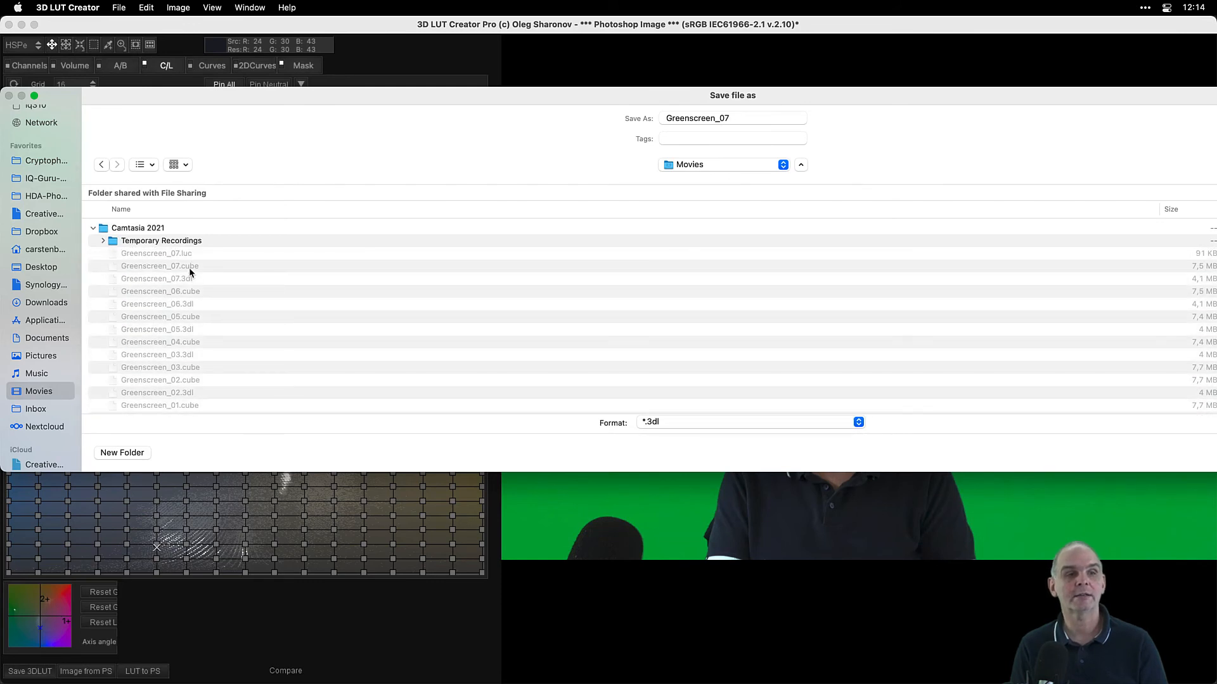
click(171, 232)
double_click(171, 230)
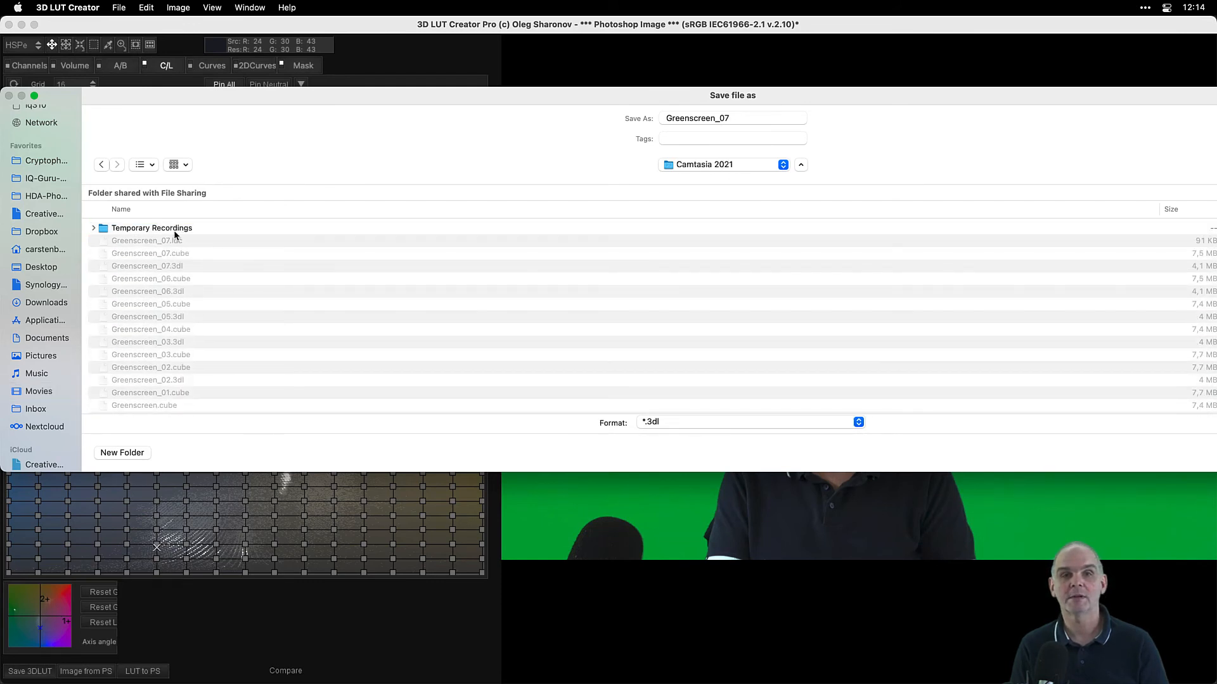
Name the LUT Greenscreen_08 and save it in *.3dl format.
click(745, 126)
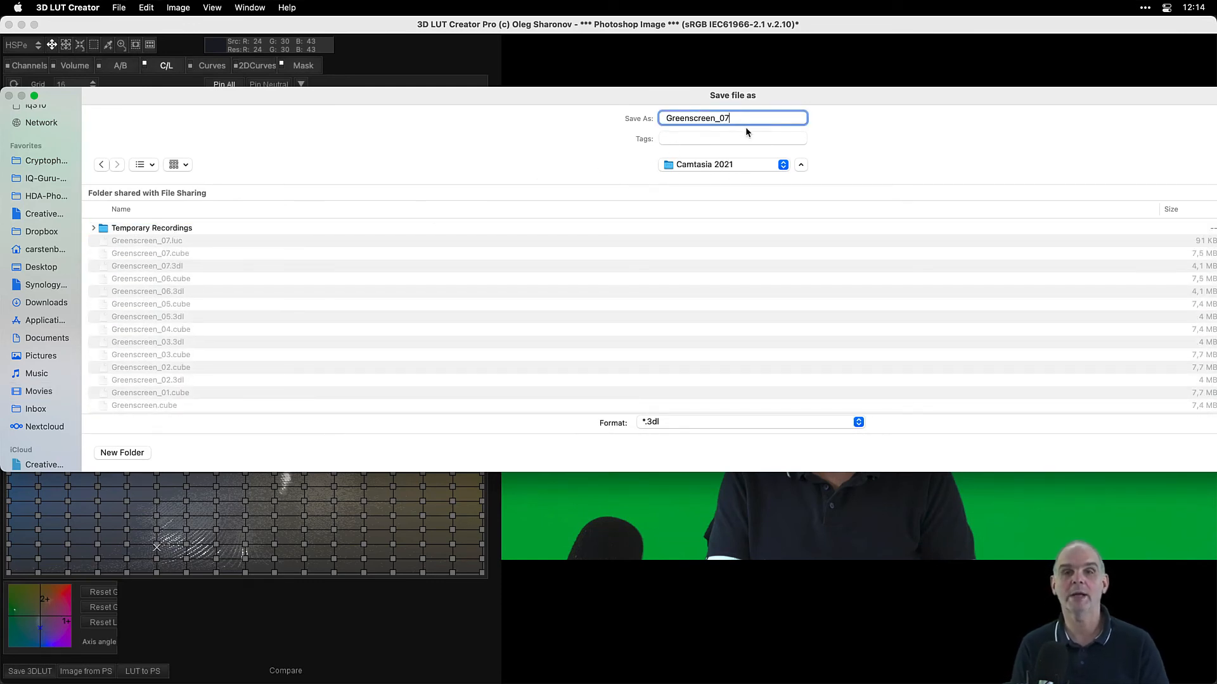
key(BackSpace)
text(9)
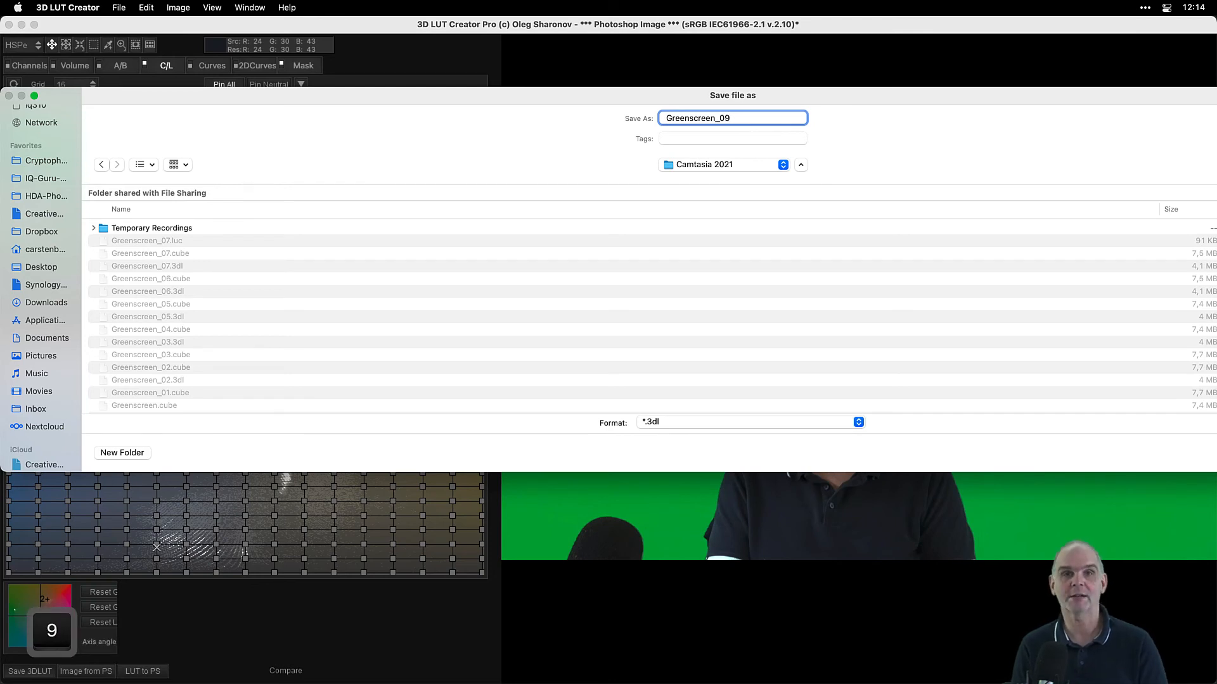
key(BackSpace)
text(8)
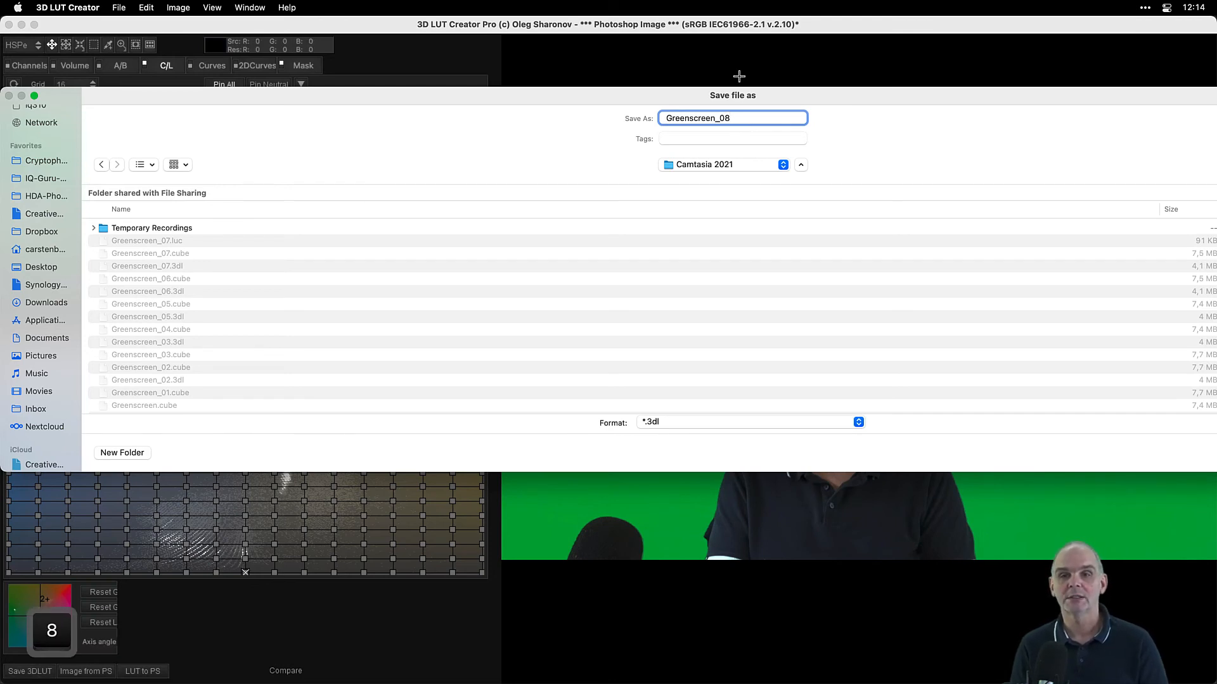
drag(753, 94, 479, 96)
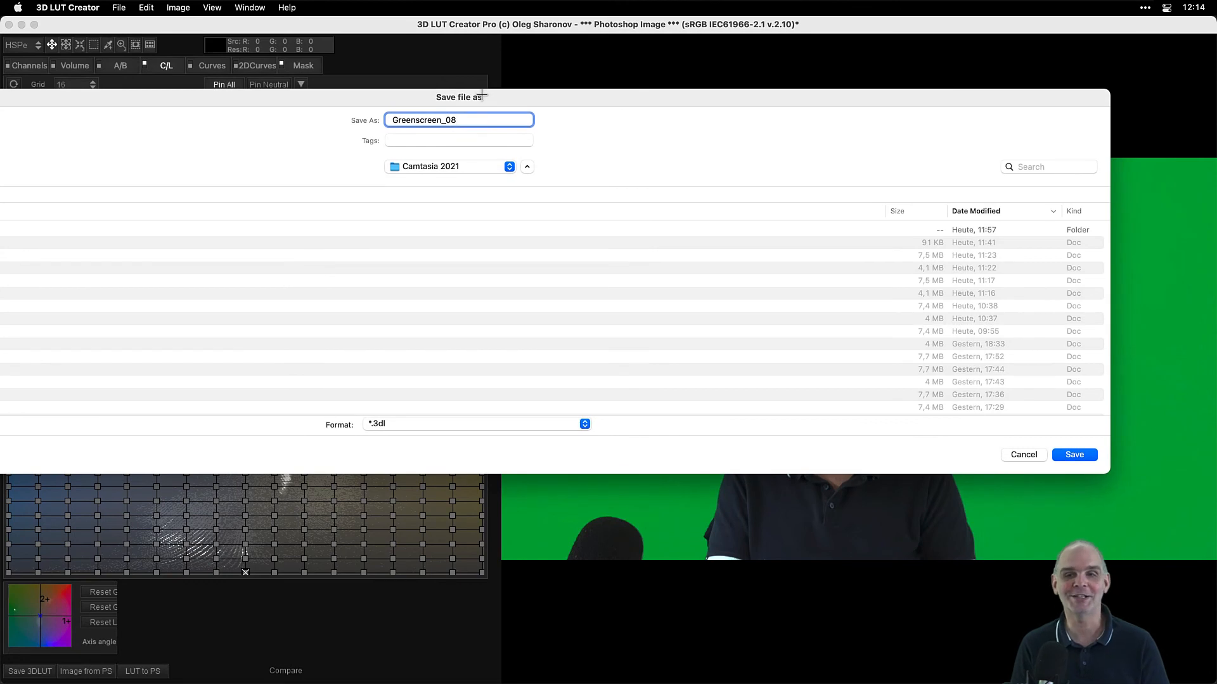
click(1073, 456)
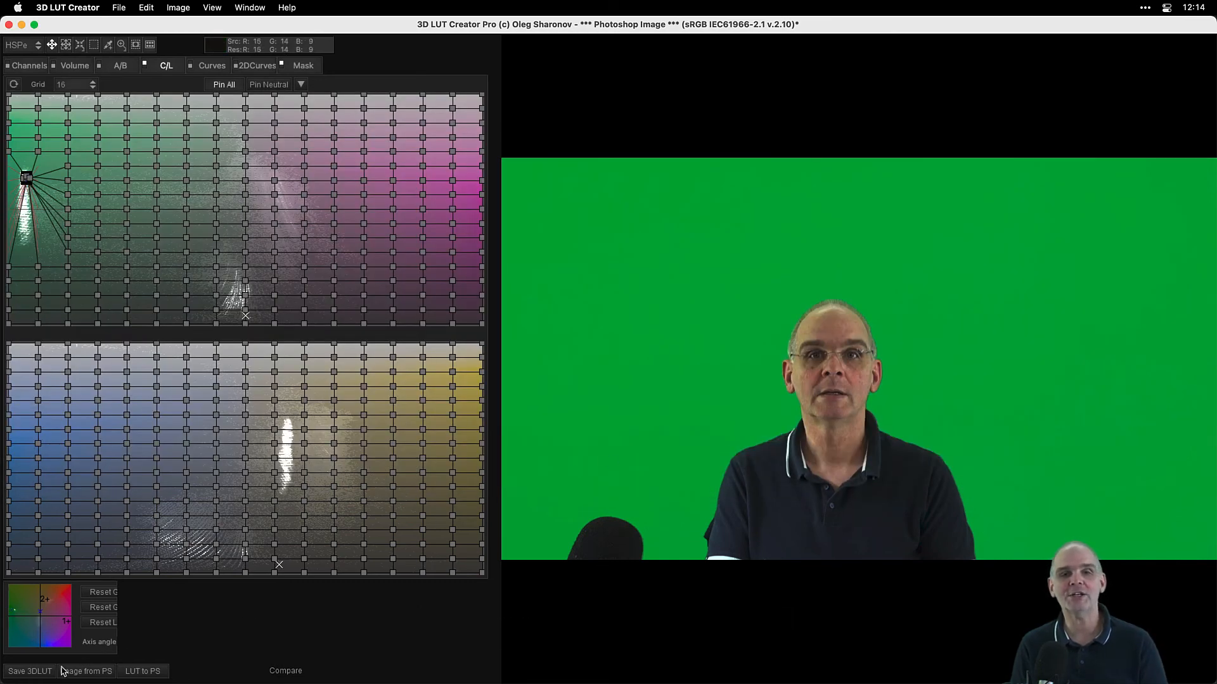
Save the LUT again as Greenscreen_08 in *.cube format in the Camtasia 2021 folder.
click(38, 674)
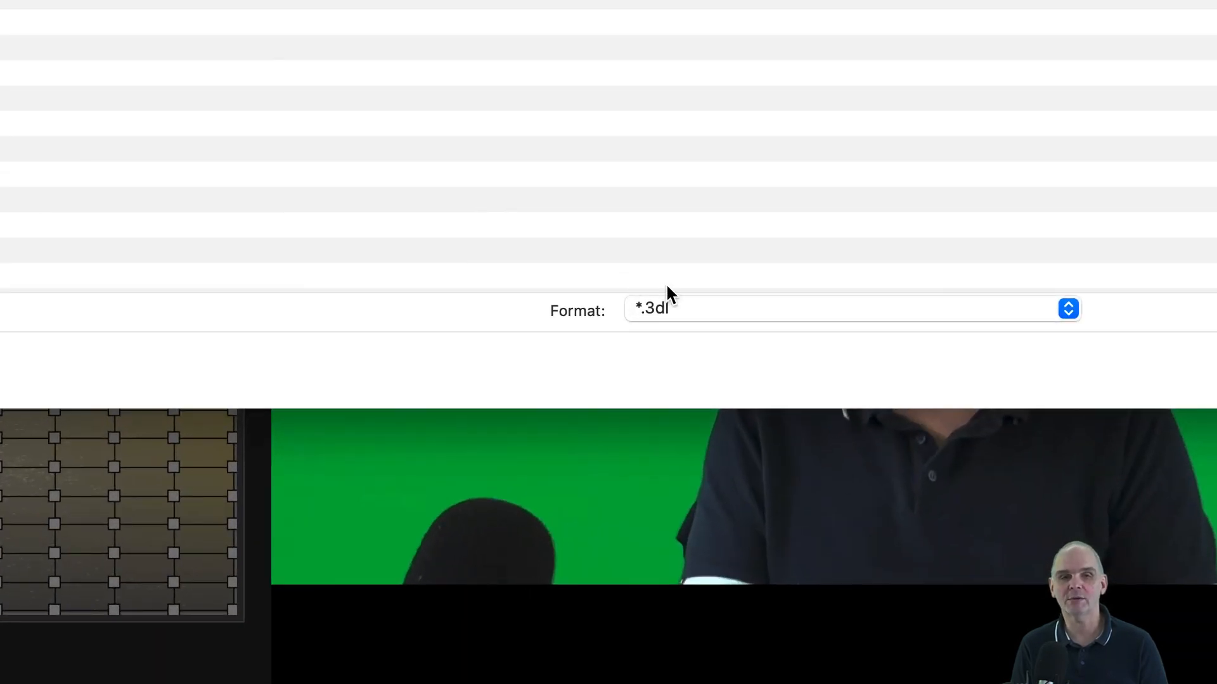
click(720, 310)
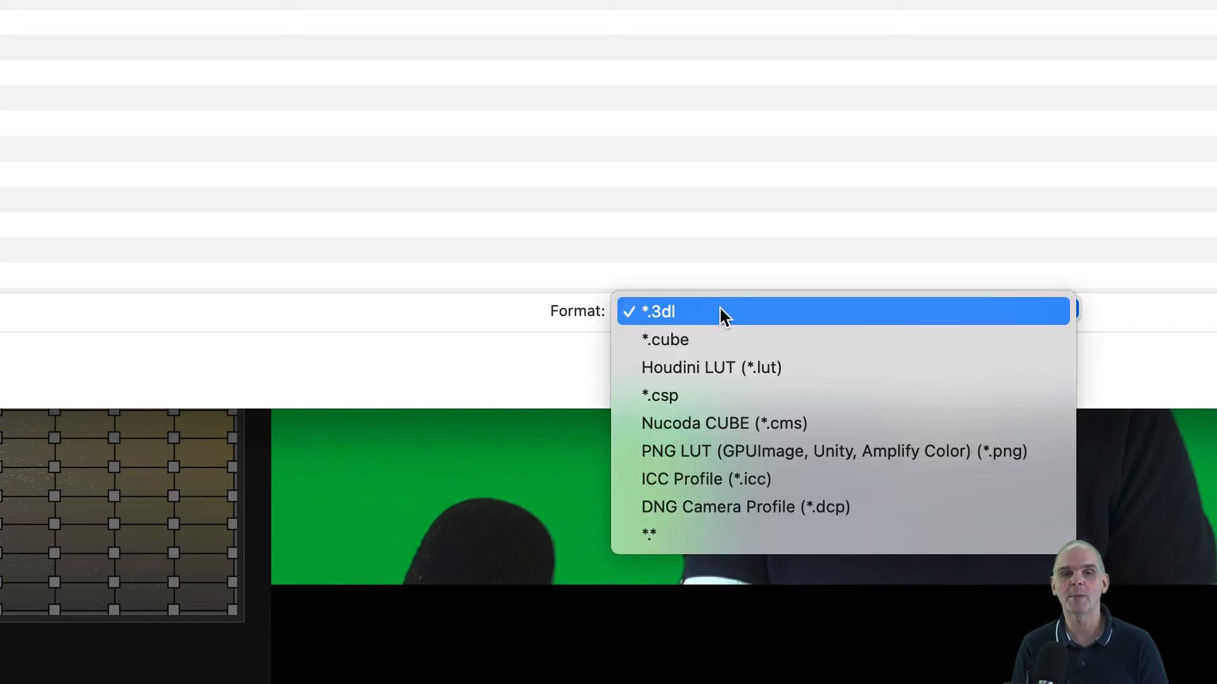
click(723, 341)
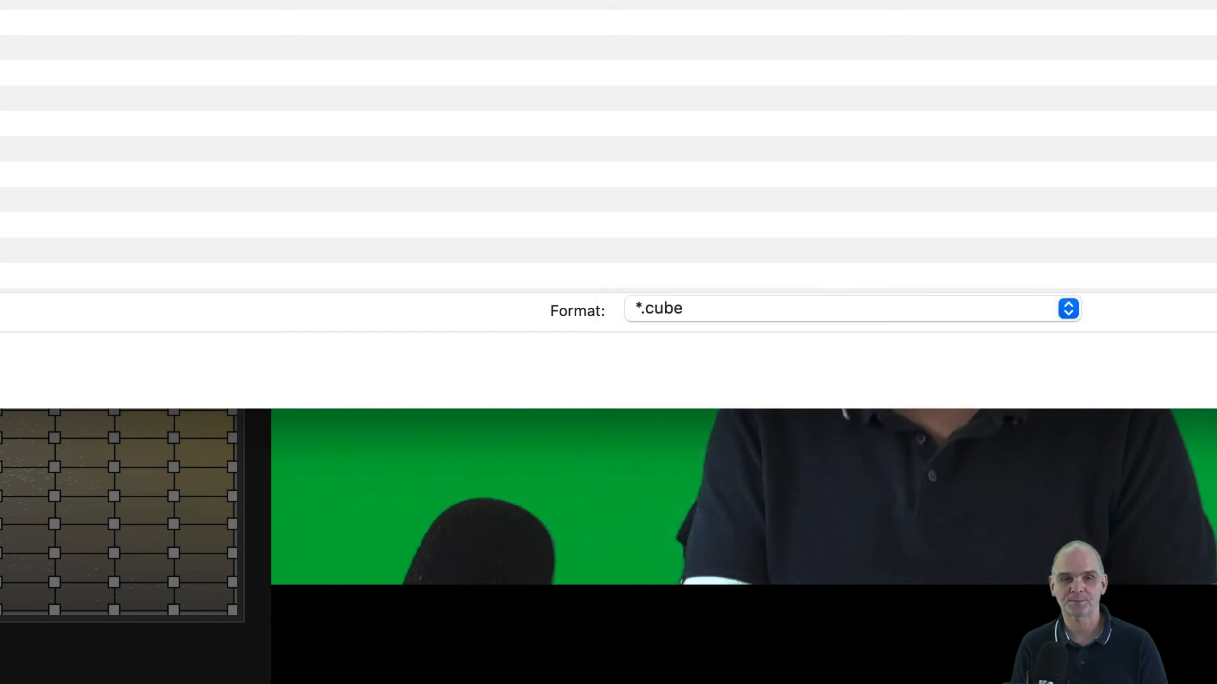
click(785, 84)
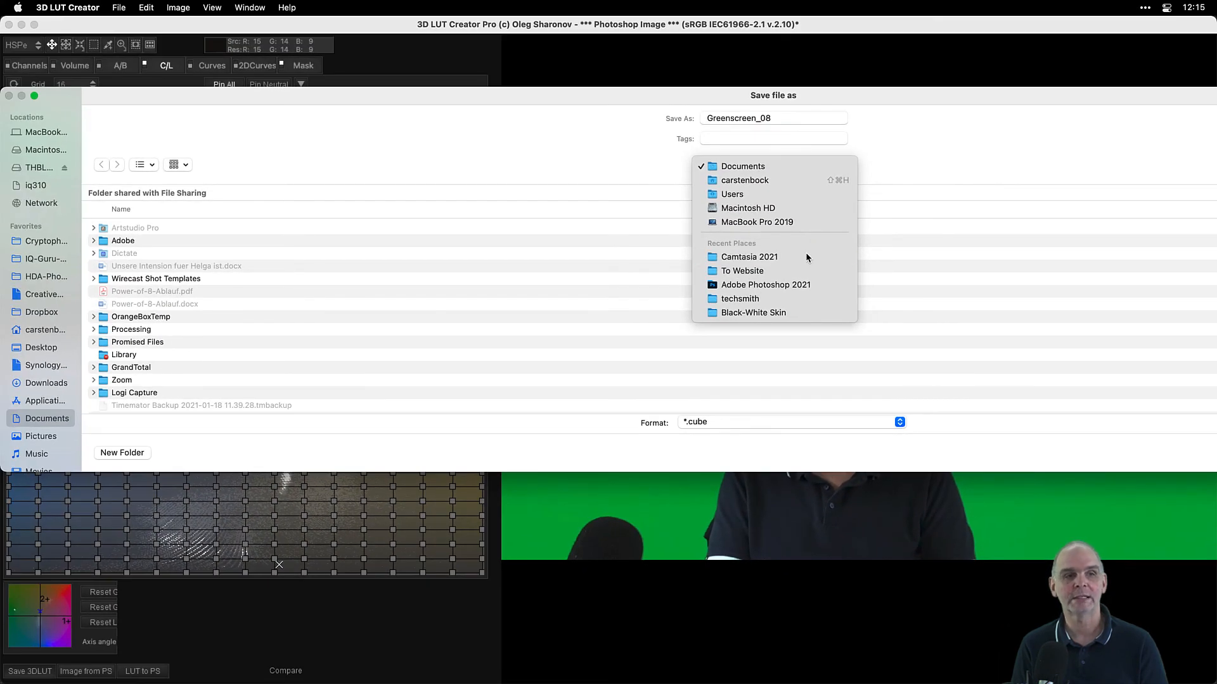
click(807, 258)
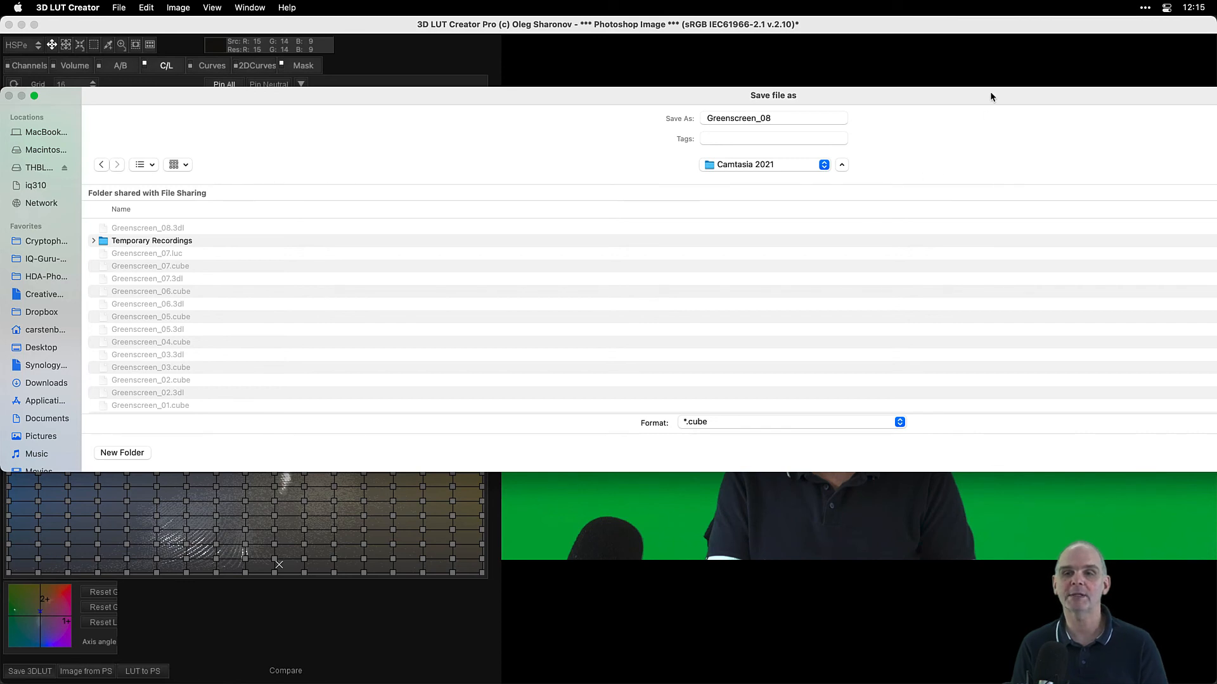
drag(991, 95, 743, 87)
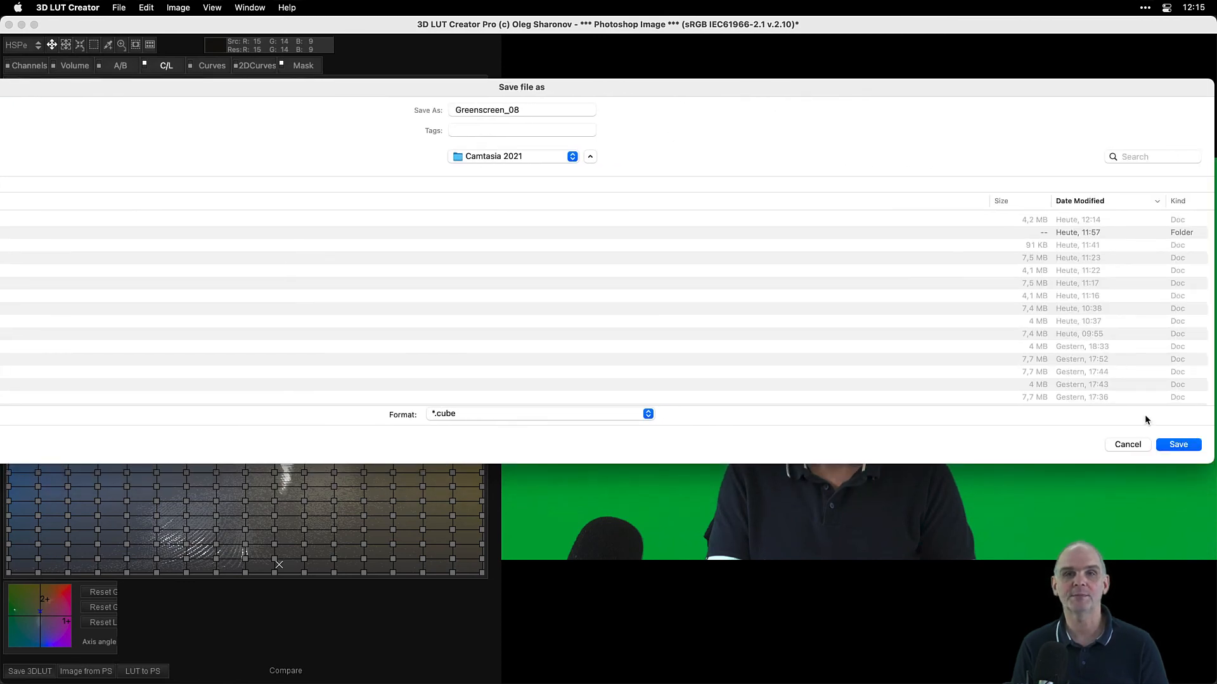
click(1173, 447)
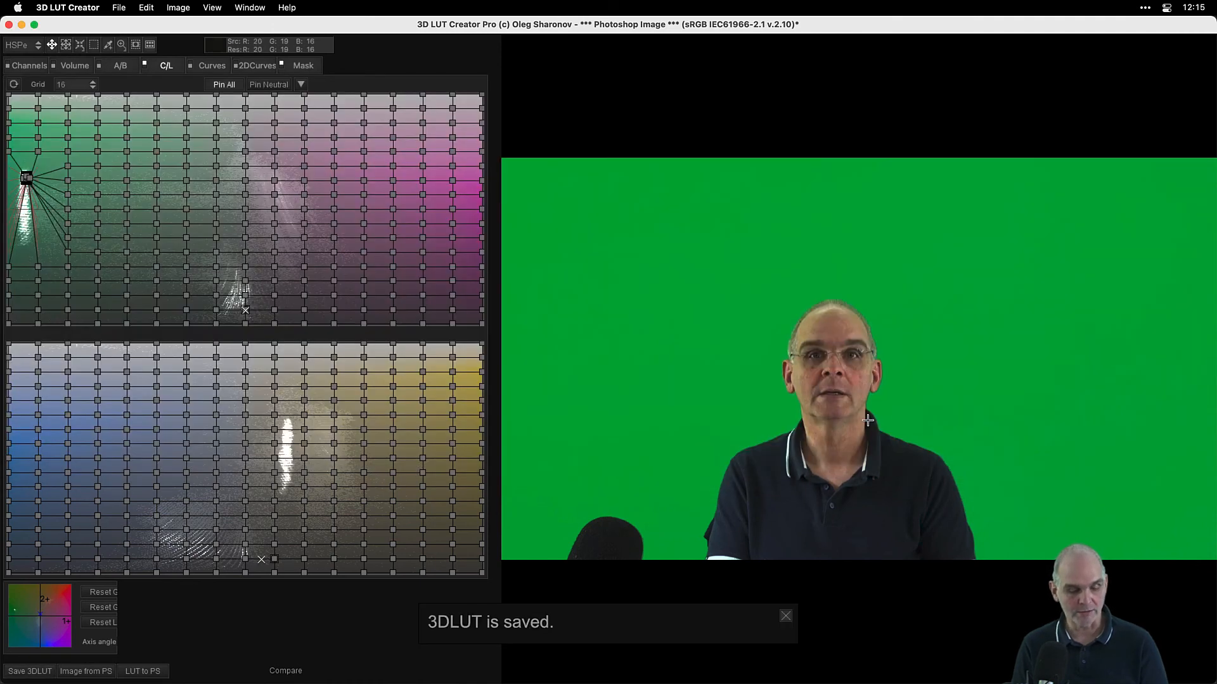
Switch to Camtasia 2021 and move the callout on Spur 1 to the timeline start, beneath the Greenscreen clip.
key(super+Tab)
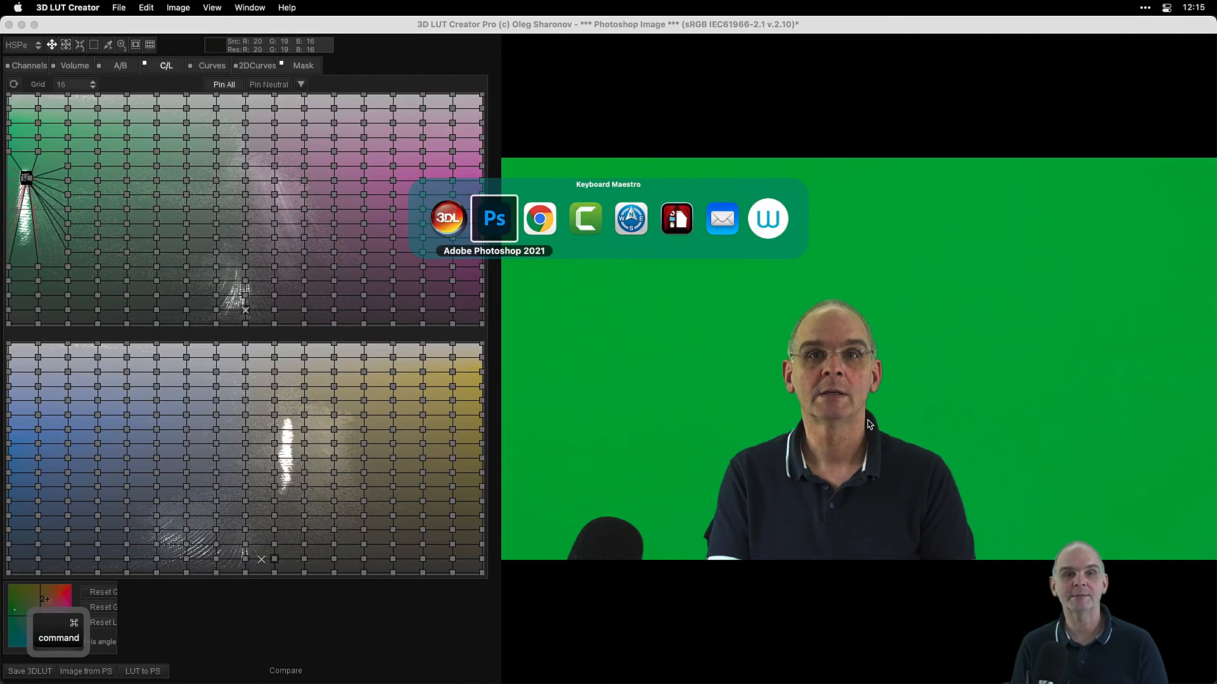
key(super+Tab)
key(super+Tab)
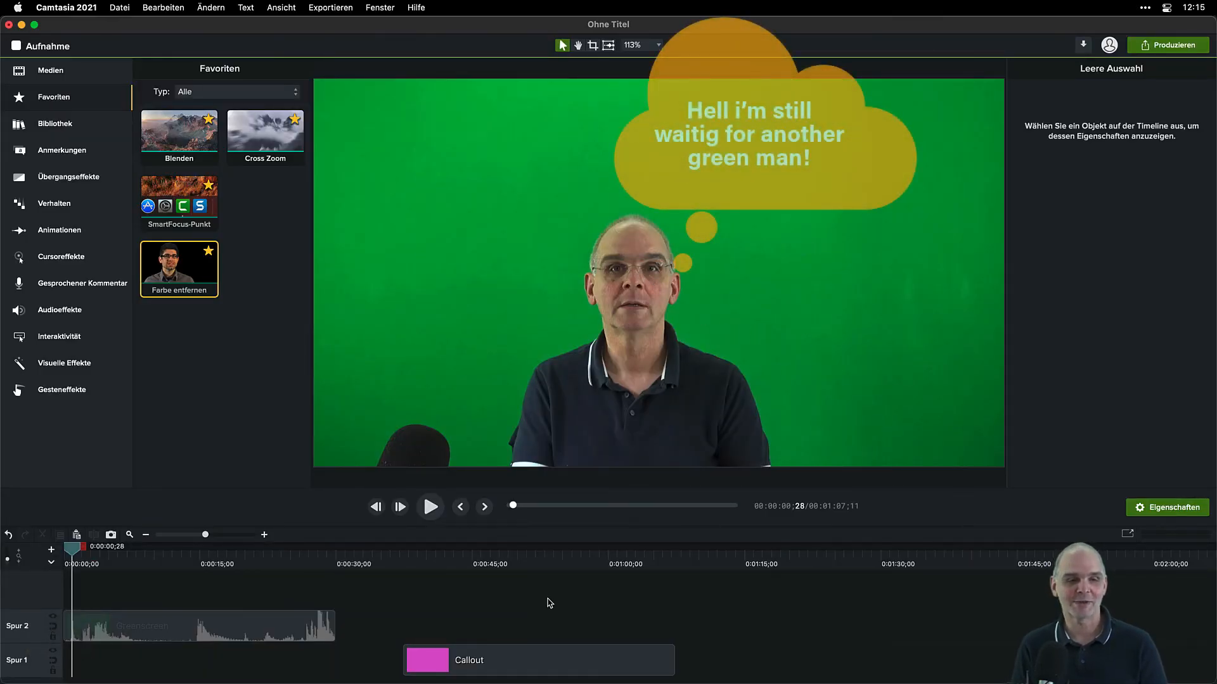
drag(566, 664, 194, 661)
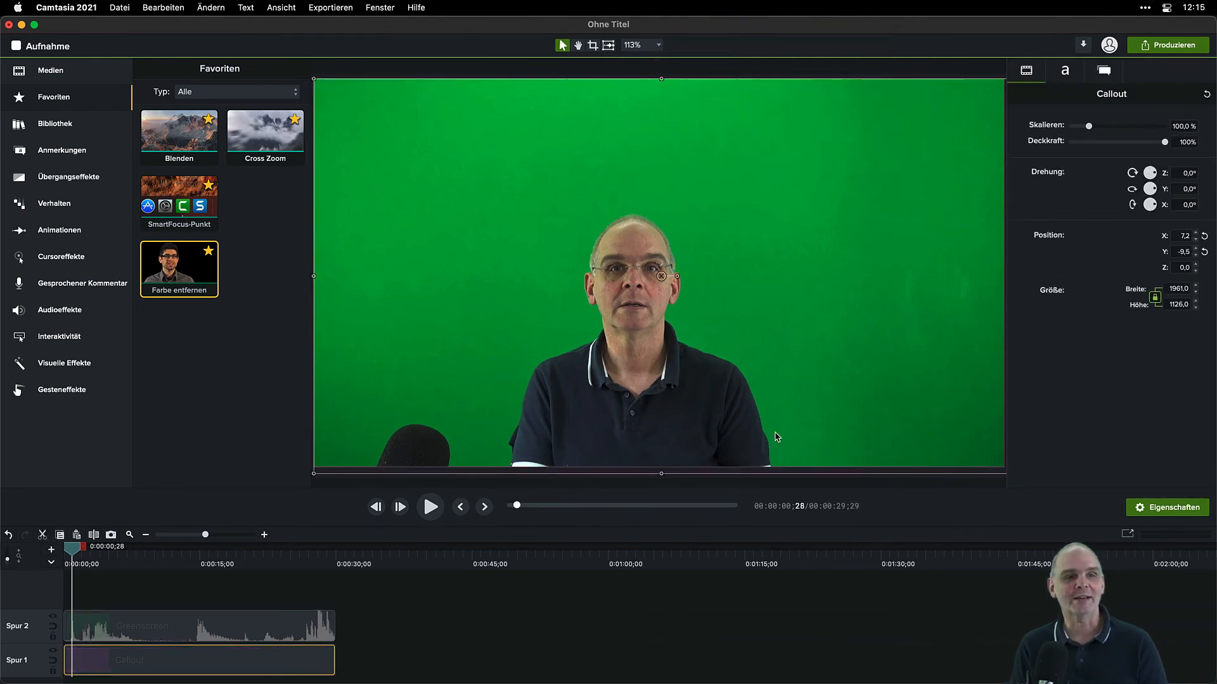
Apply the Farb-Lookup-Tabelle (LUT) visual effect to the Greenscreen clip on Spur 2.
click(229, 349)
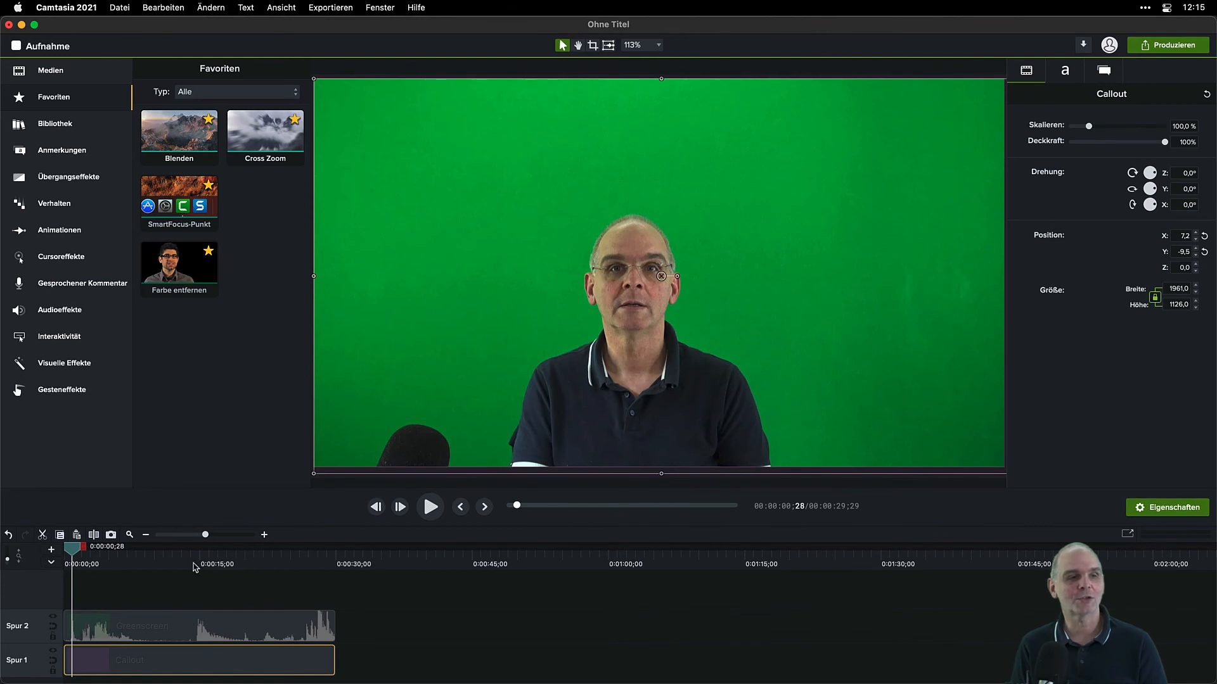
click(197, 624)
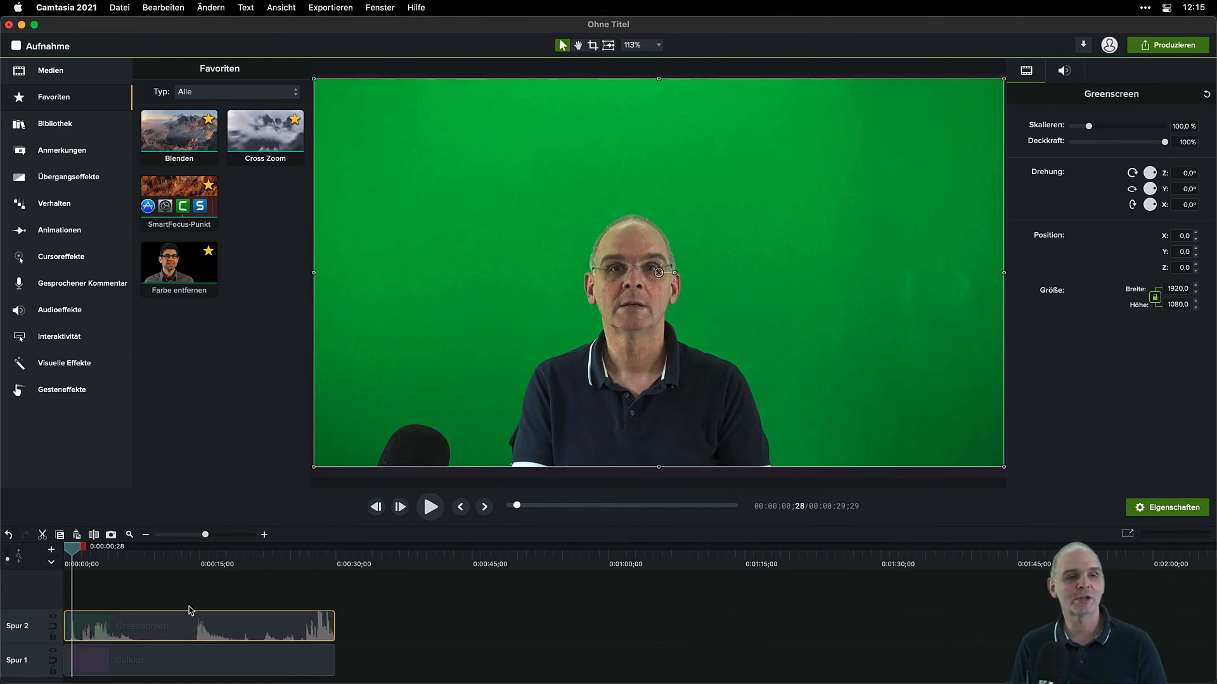
click(96, 364)
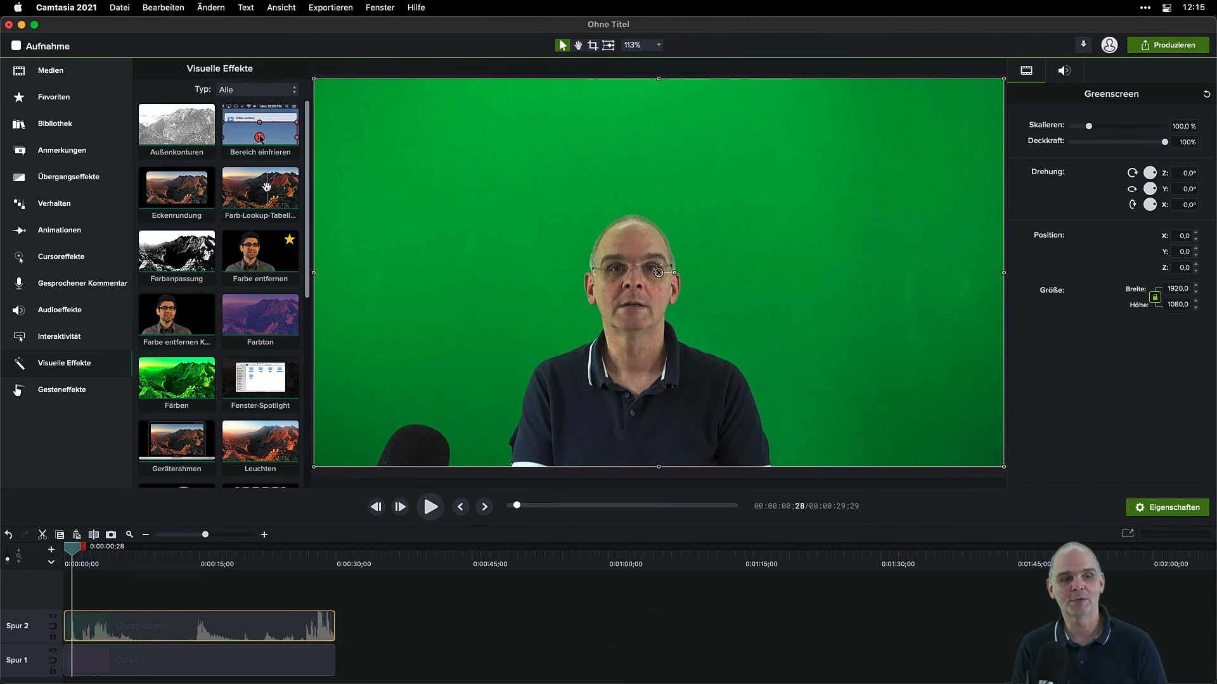
click(268, 191)
drag(269, 192, 235, 619)
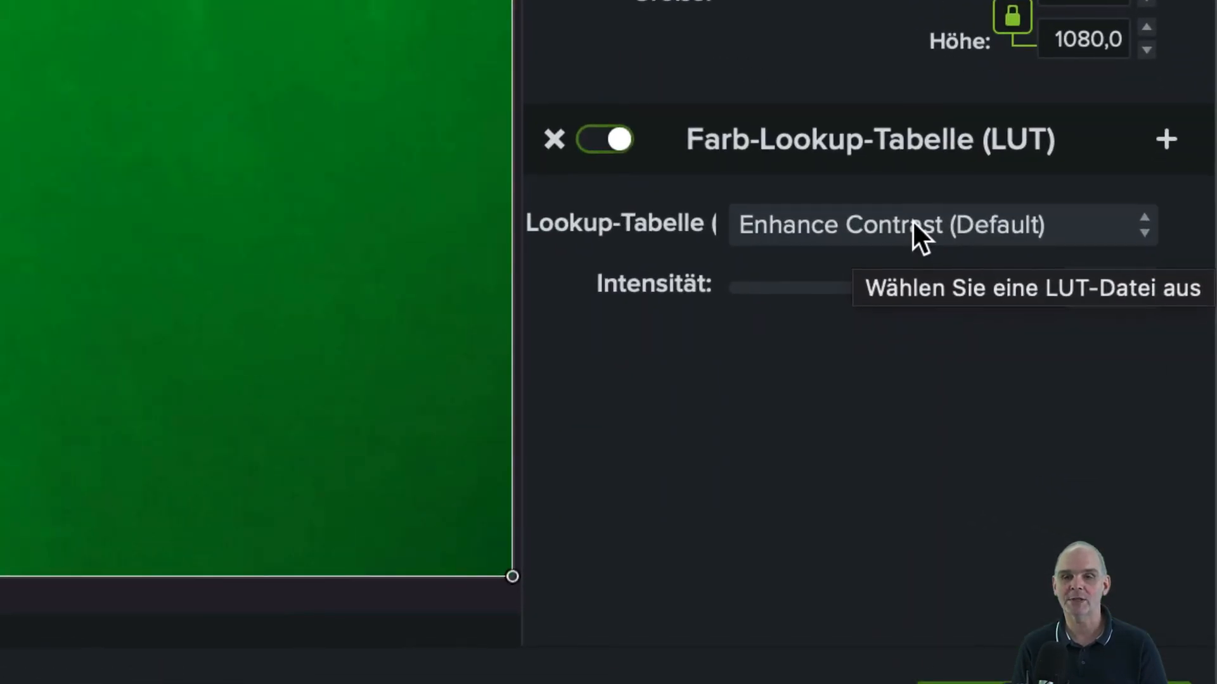
Import Greenscreen_08.cube from the Camtasia 2021 folder as the effect's lookup table and scrub the clip's start to check it.
click(1127, 361)
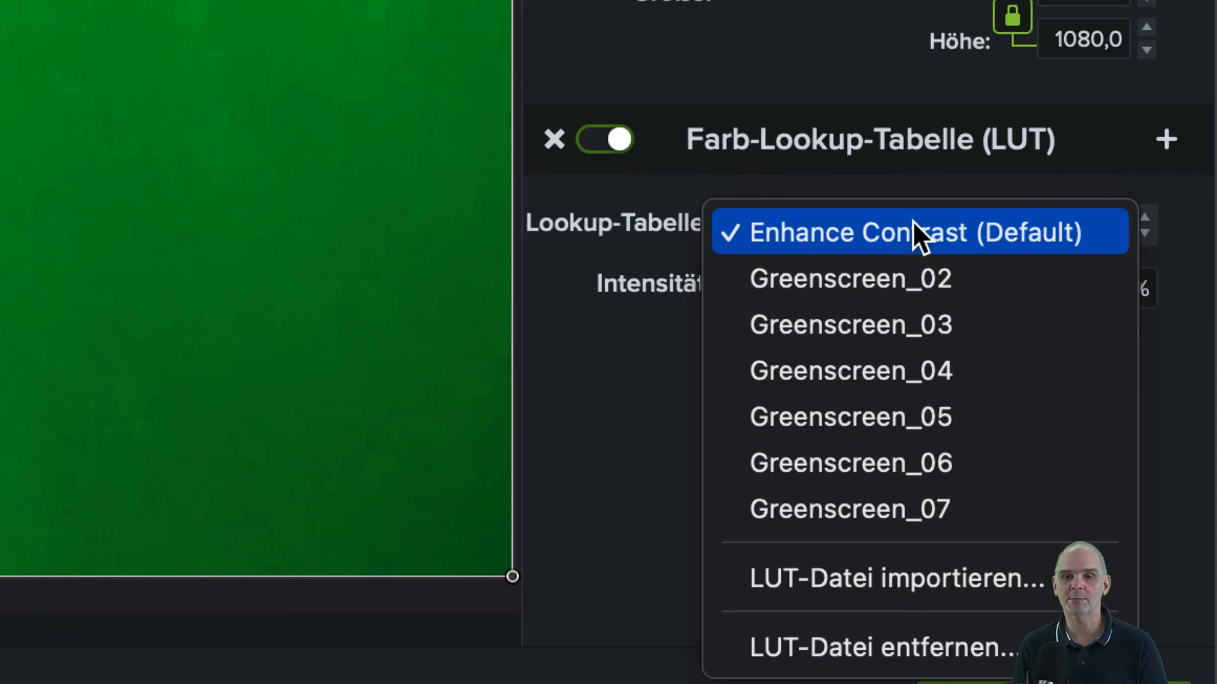
click(906, 578)
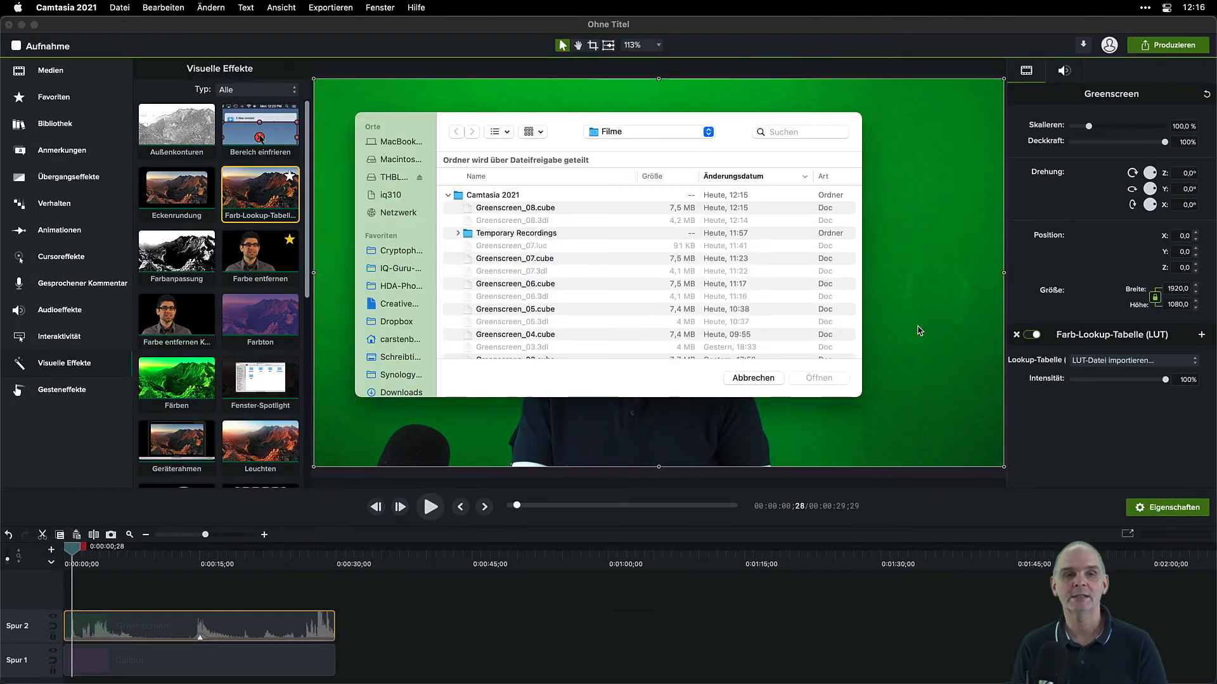
click(548, 211)
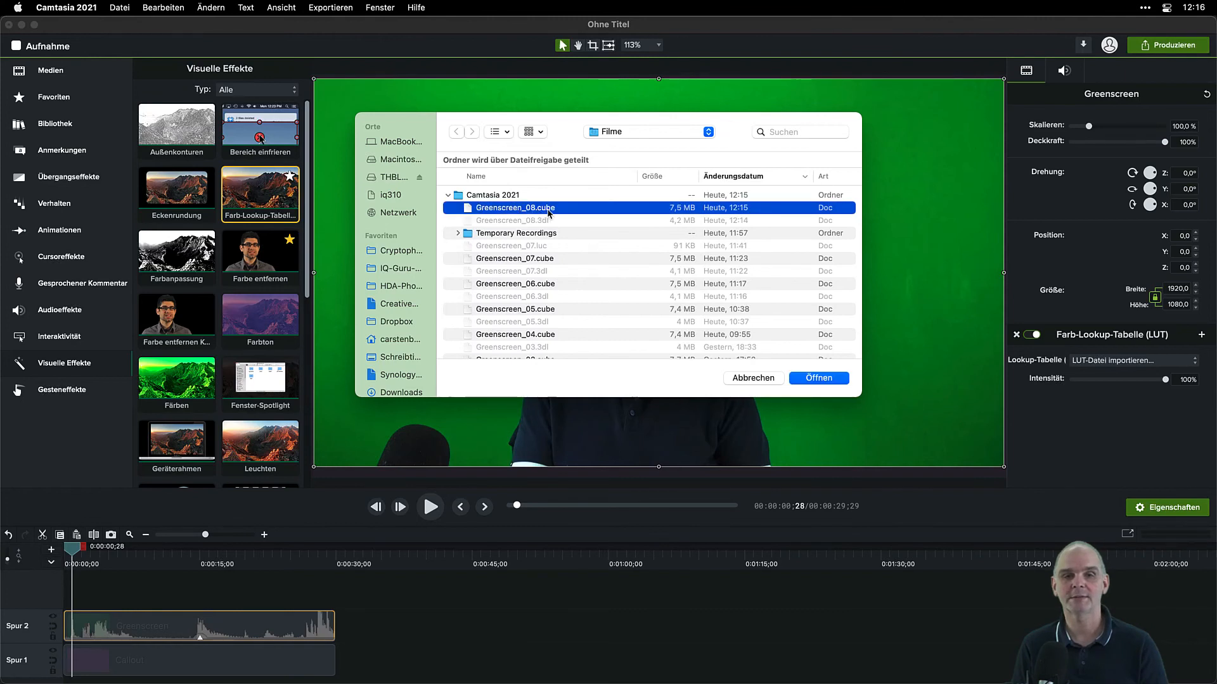
click(816, 378)
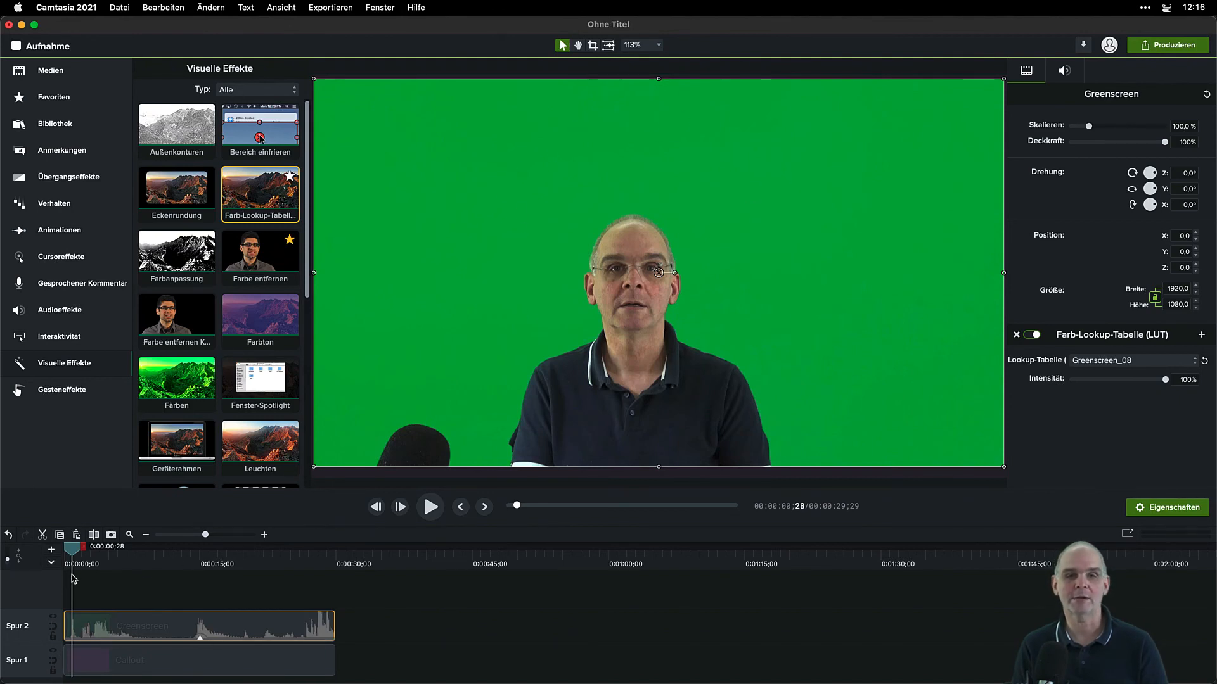
mouse_move(70, 553)
mouse_down()
mouse_move(130, 552)
mouse_move(72, 552)
mouse_up()
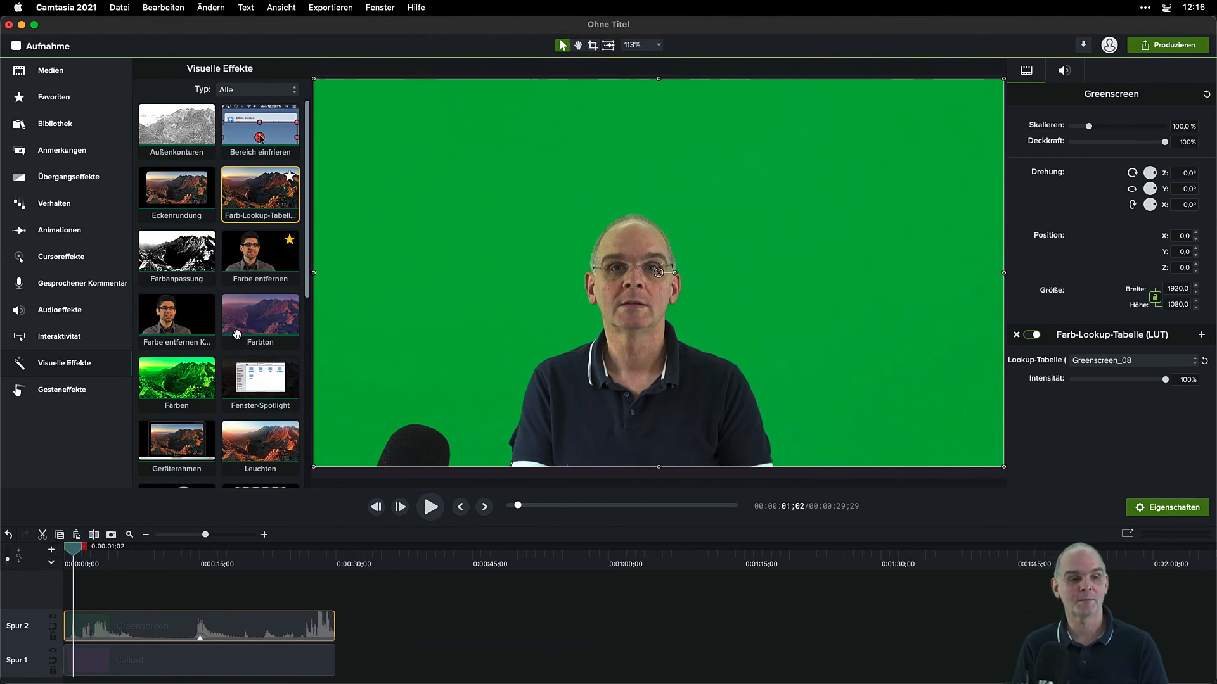
Add the Farbe entfernen effect to the Greenscreen clip and sample the green background as the colour to remove.
drag(251, 259, 257, 627)
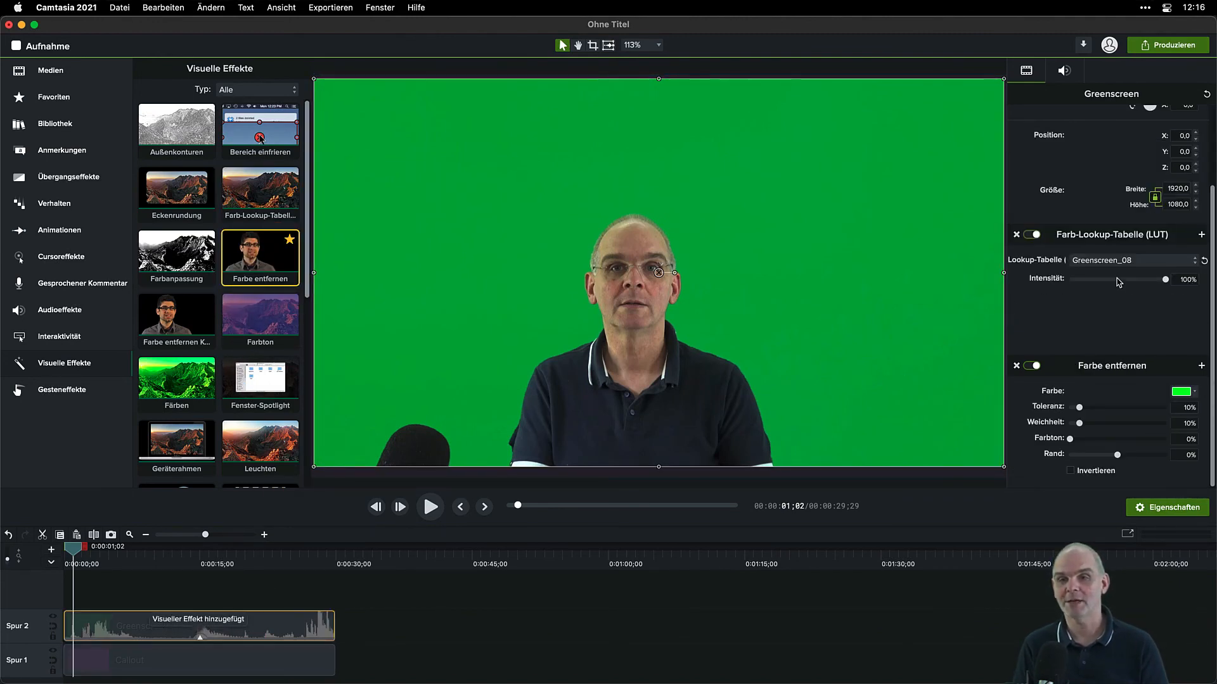
click(1182, 391)
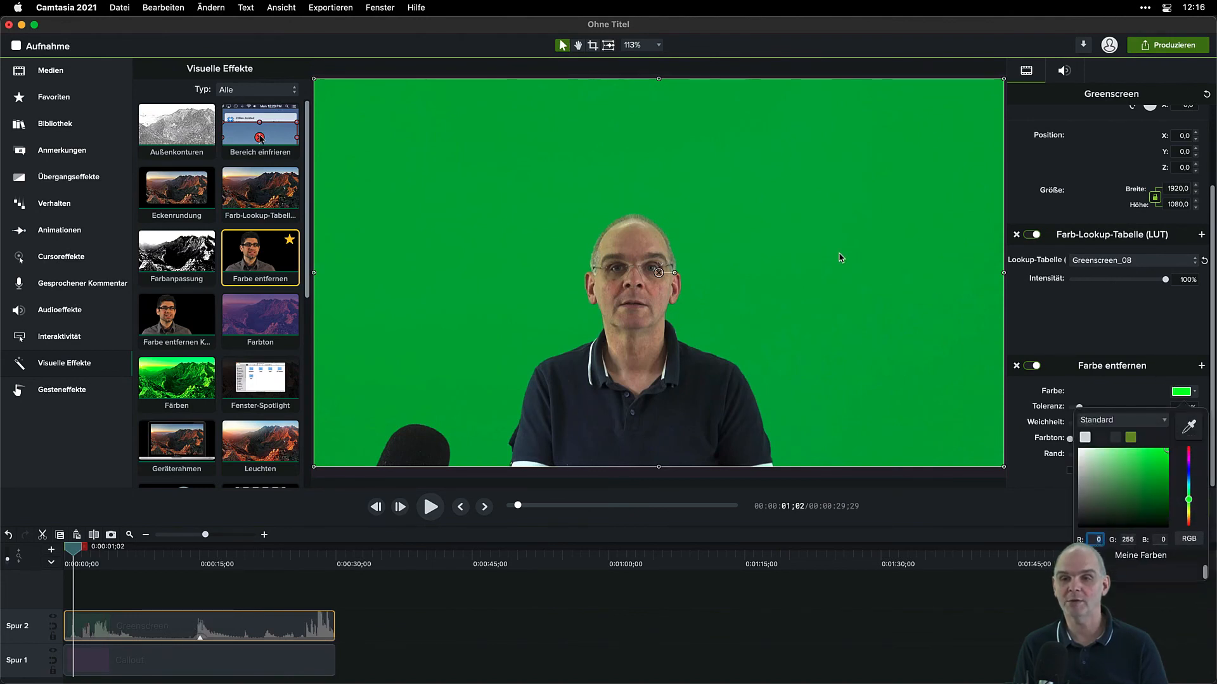
click(1188, 426)
click(851, 214)
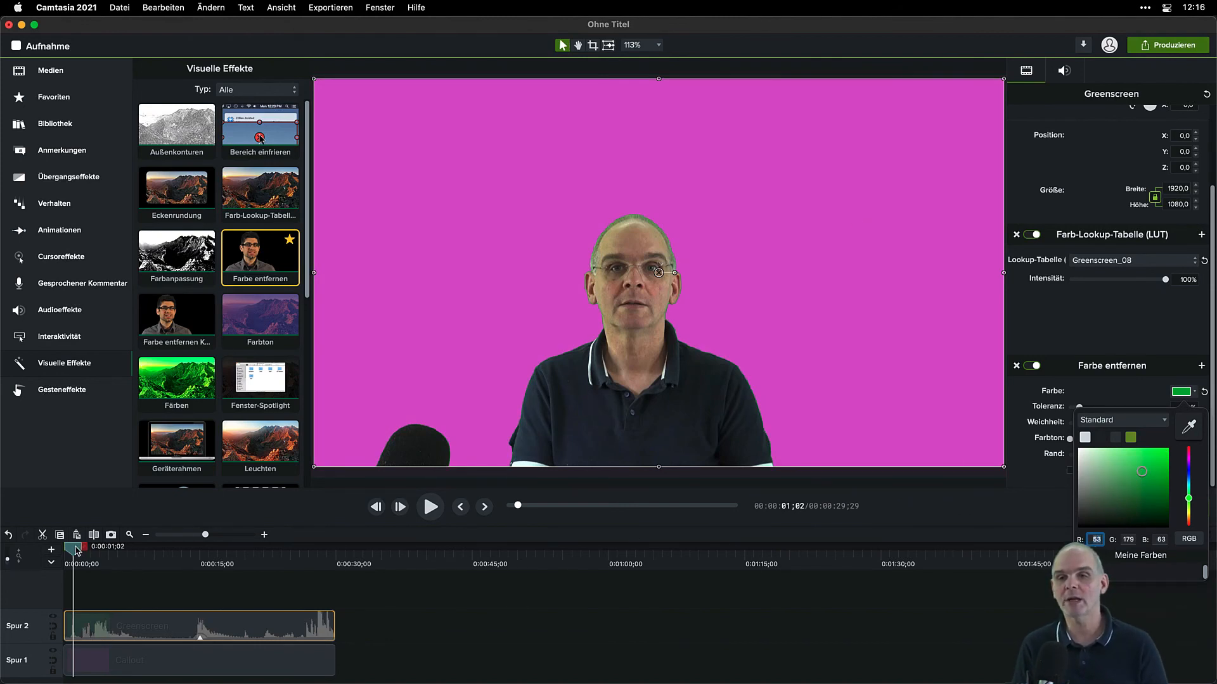
click(1034, 486)
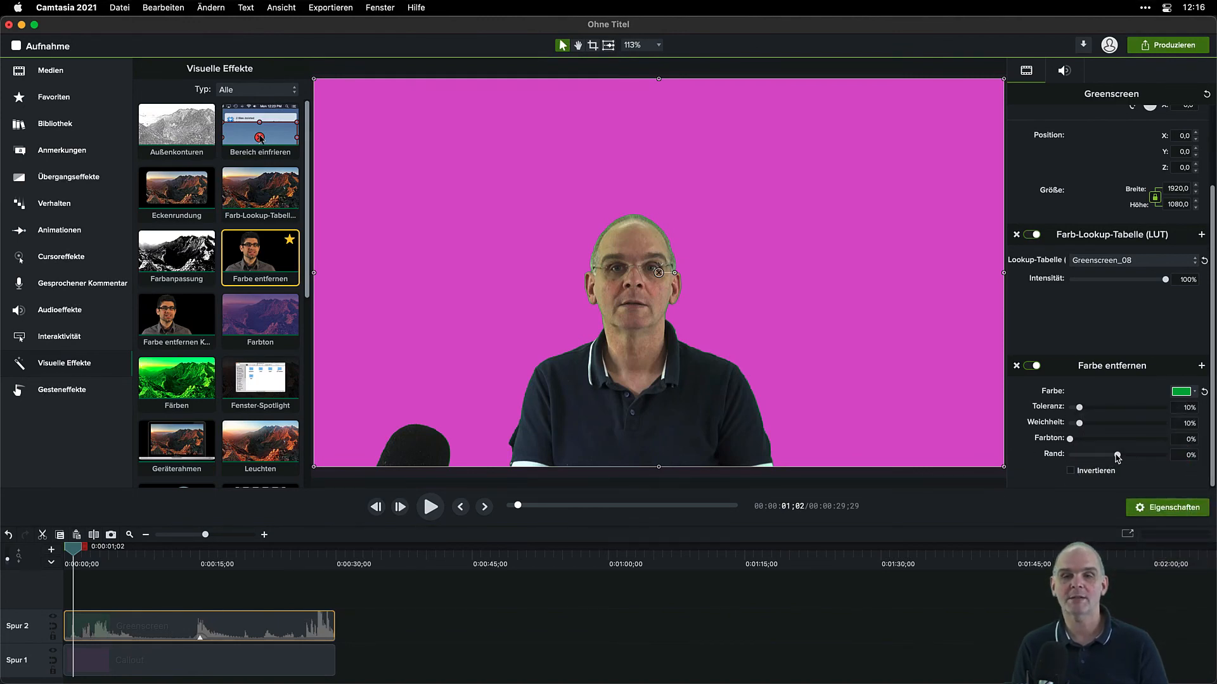
Set the Rand of Farbe entfernen to -12% and scrub the timeline to check the keyed edges.
drag(1117, 455, 1114, 455)
drag(78, 552, 118, 549)
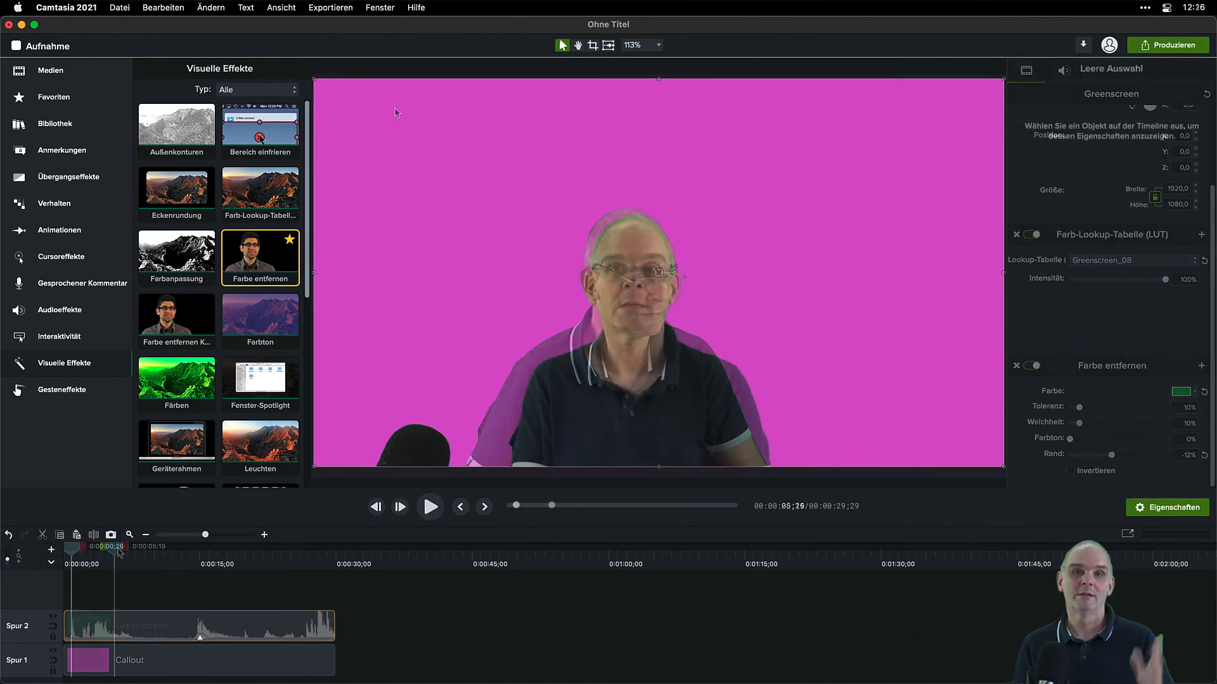